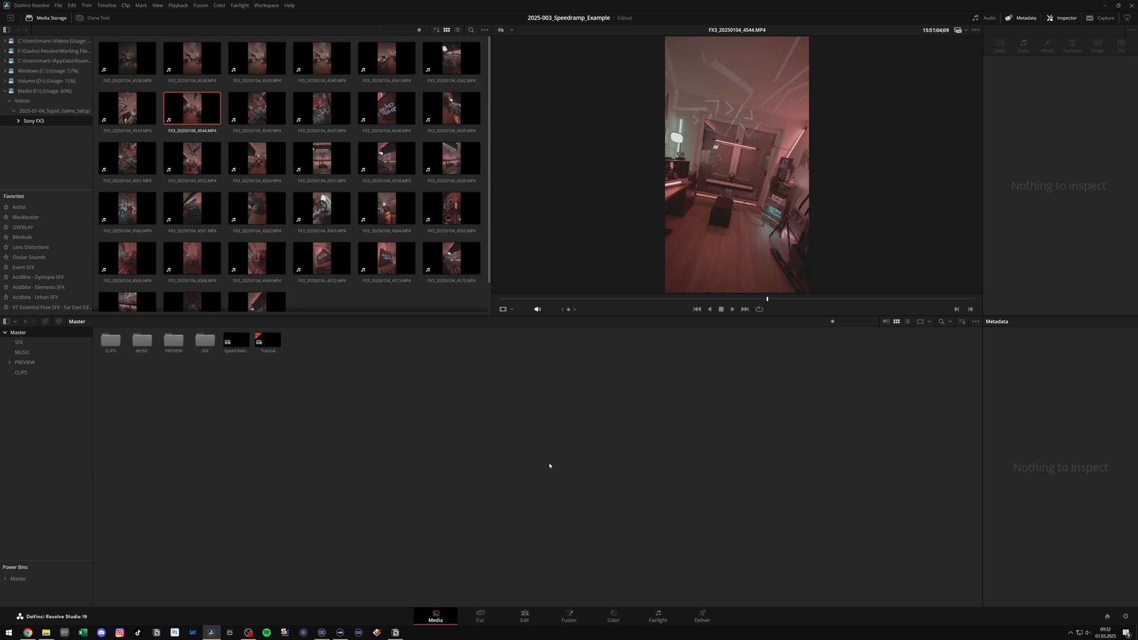
# Step: Set the Tutorial timeline's resolution to the Portrait 1080 x 1920 preset on the Cut page
pyautogui.click(481, 618)
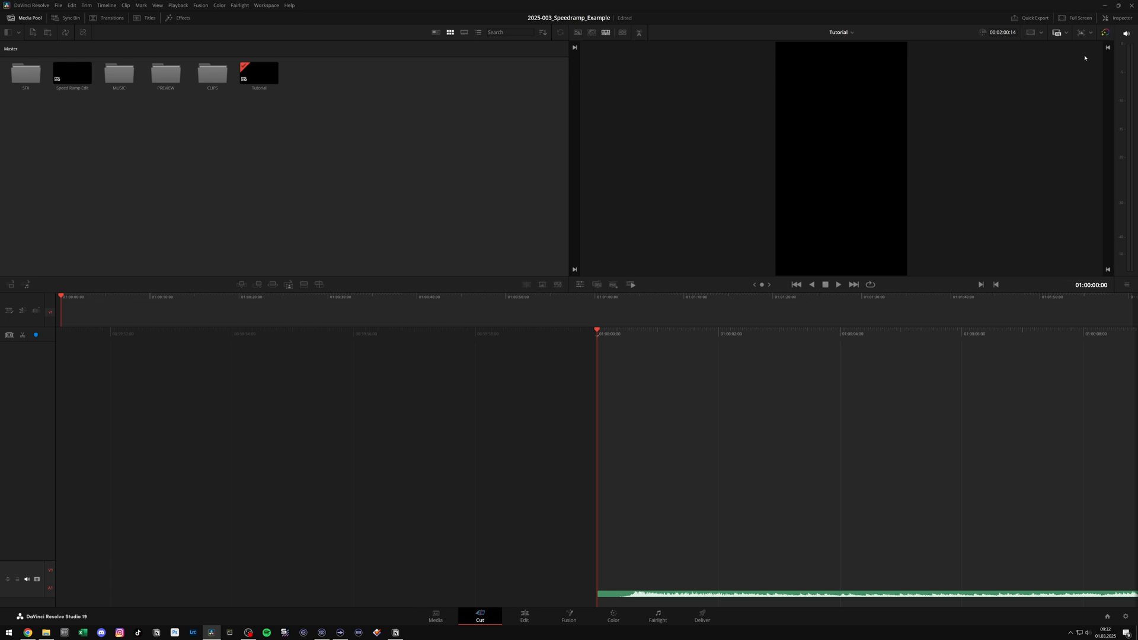
pyautogui.click(1091, 35)
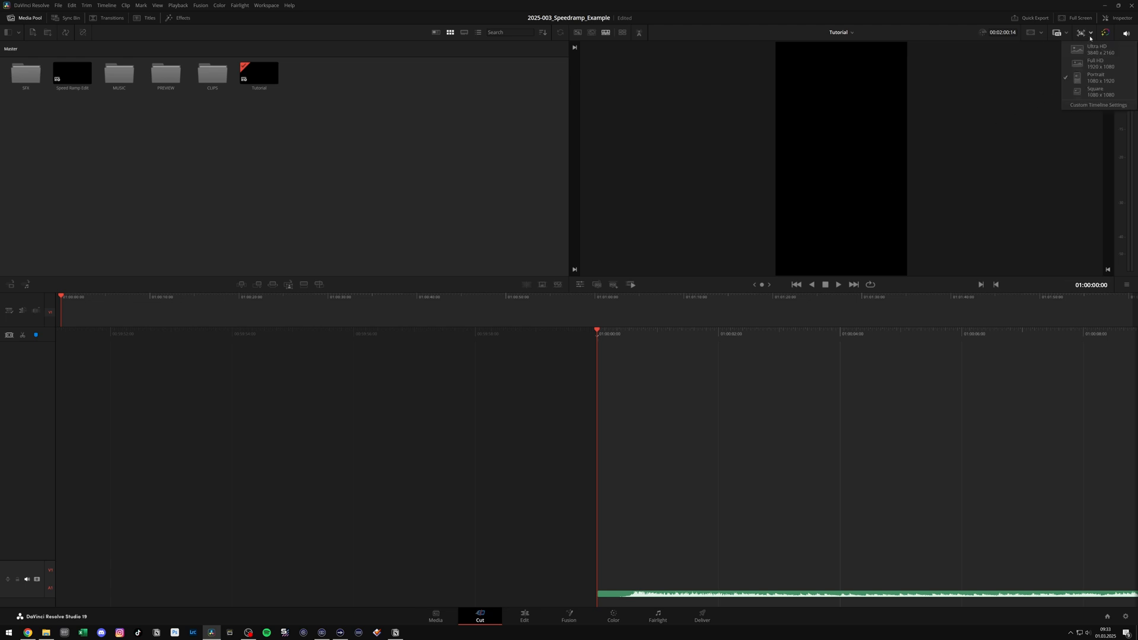
pyautogui.click(1103, 81)
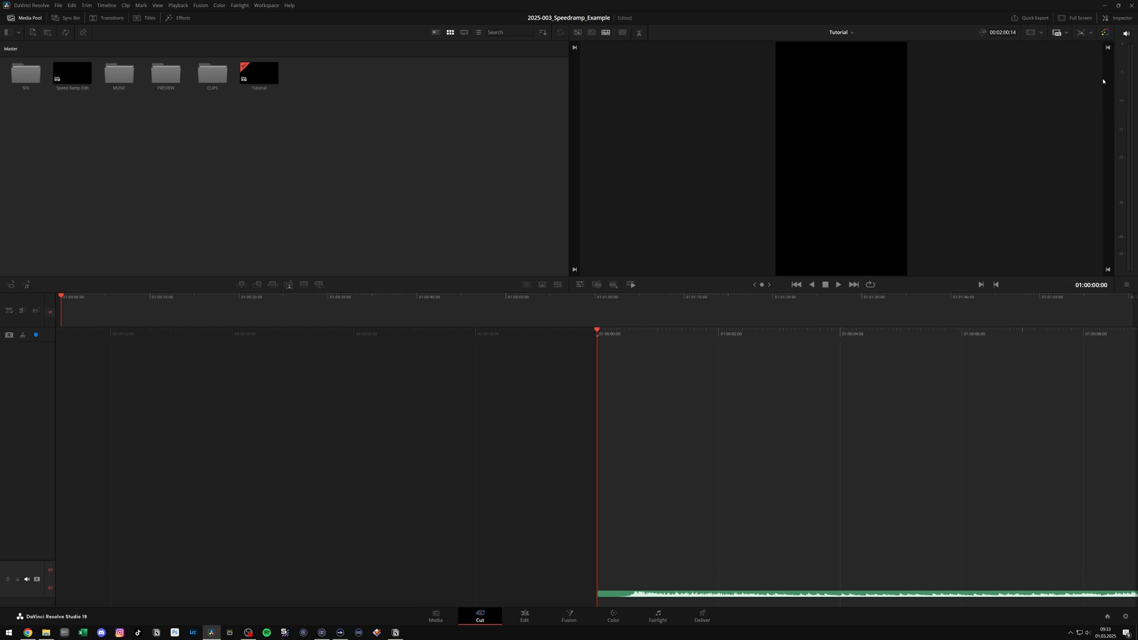
# Step: On the Media page, create a subclip of FX3_20250104_4544.MP4 starting at about 15:50:57:18 under the suggested name, and open the CLIPS bin
pyautogui.click(444, 620)
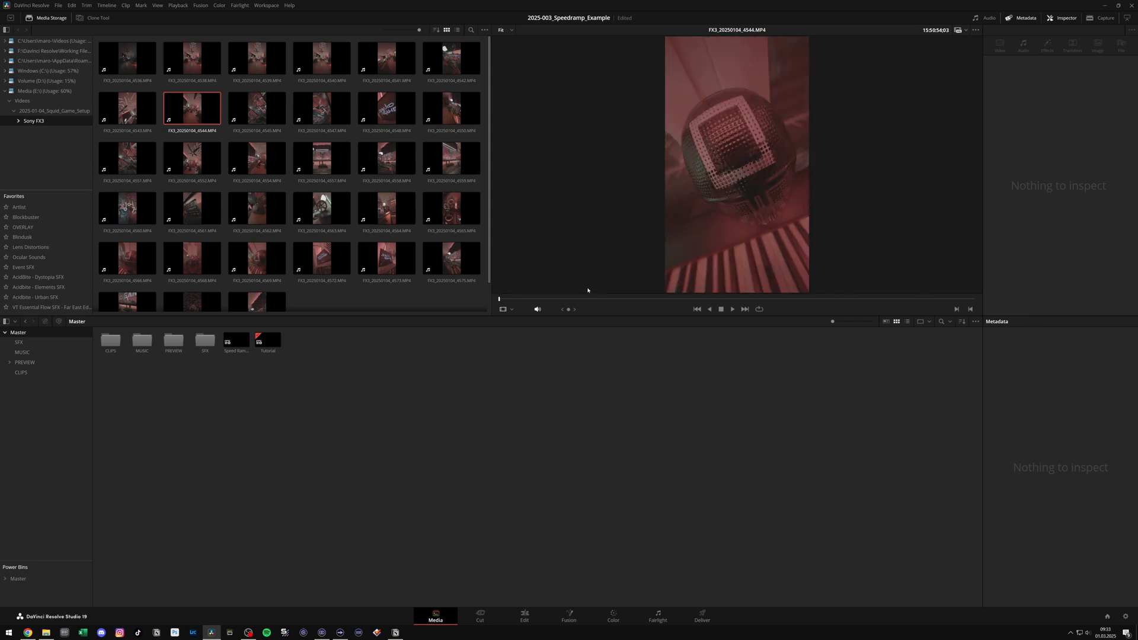
pyautogui.press('space')
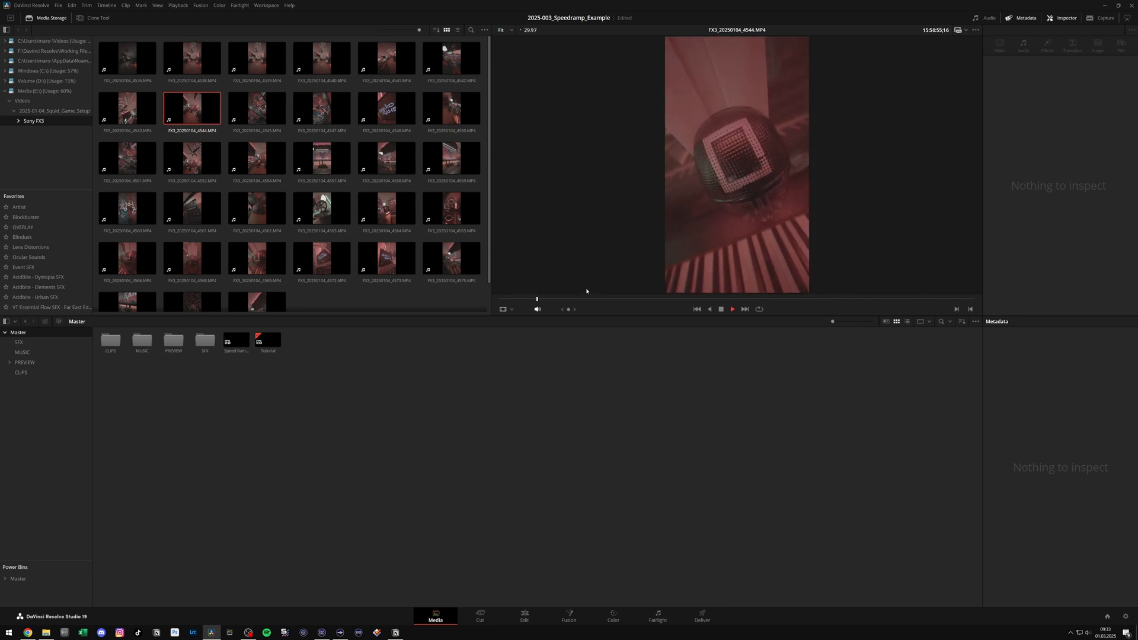
pyautogui.press('space')
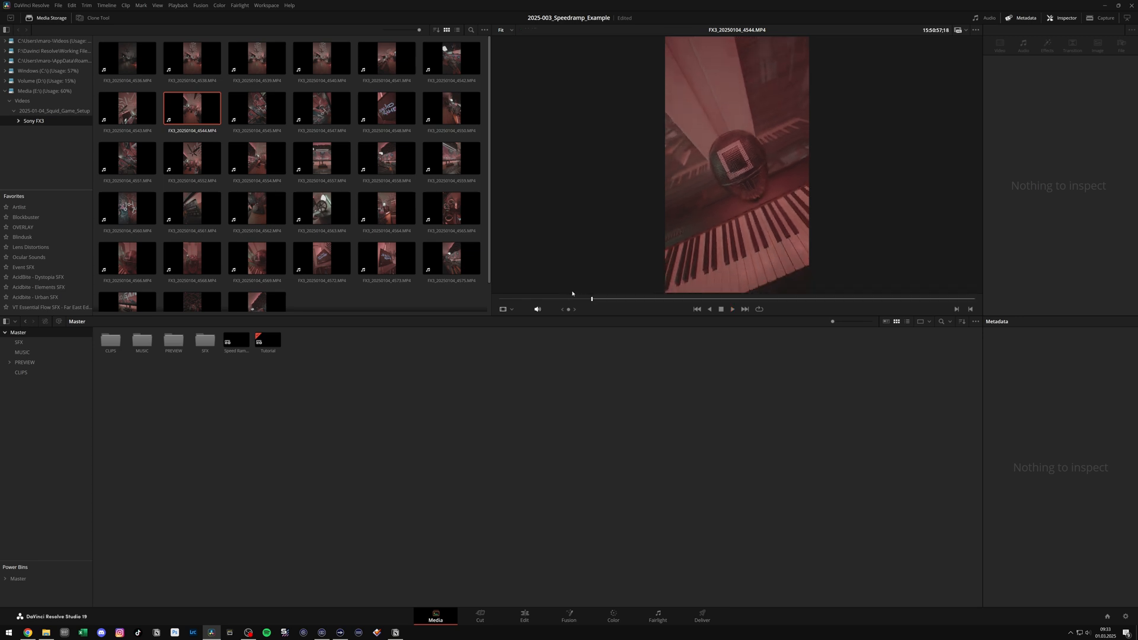
pyautogui.press('space')
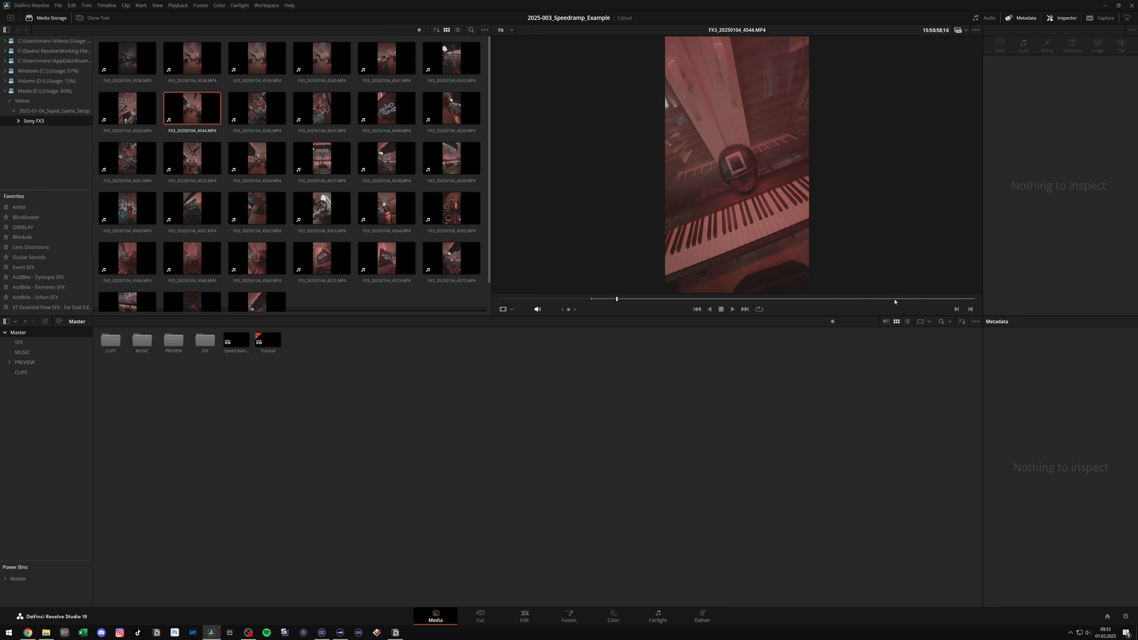
pyautogui.click(896, 299)
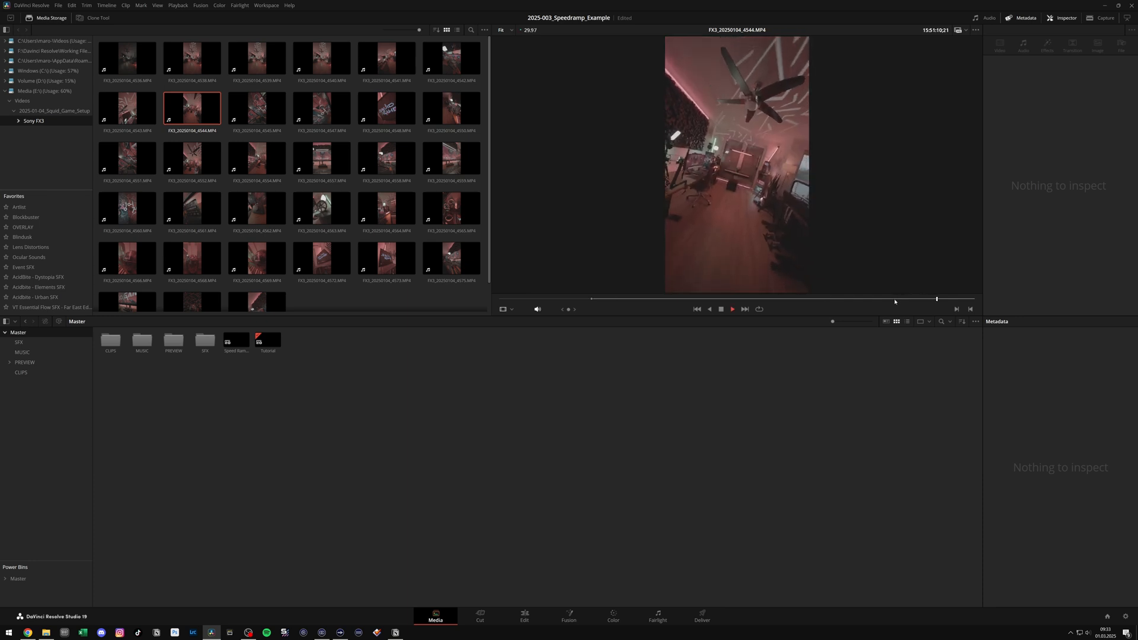
pyautogui.press('space')
pyautogui.click(903, 299)
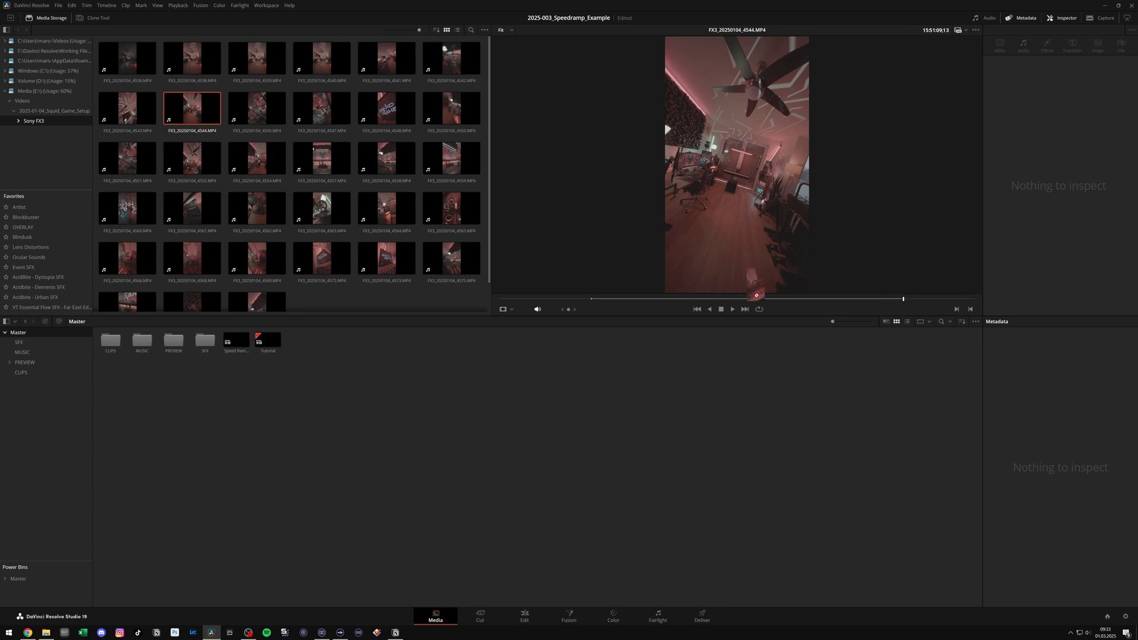
pyautogui.hotkey('alt', 'b')
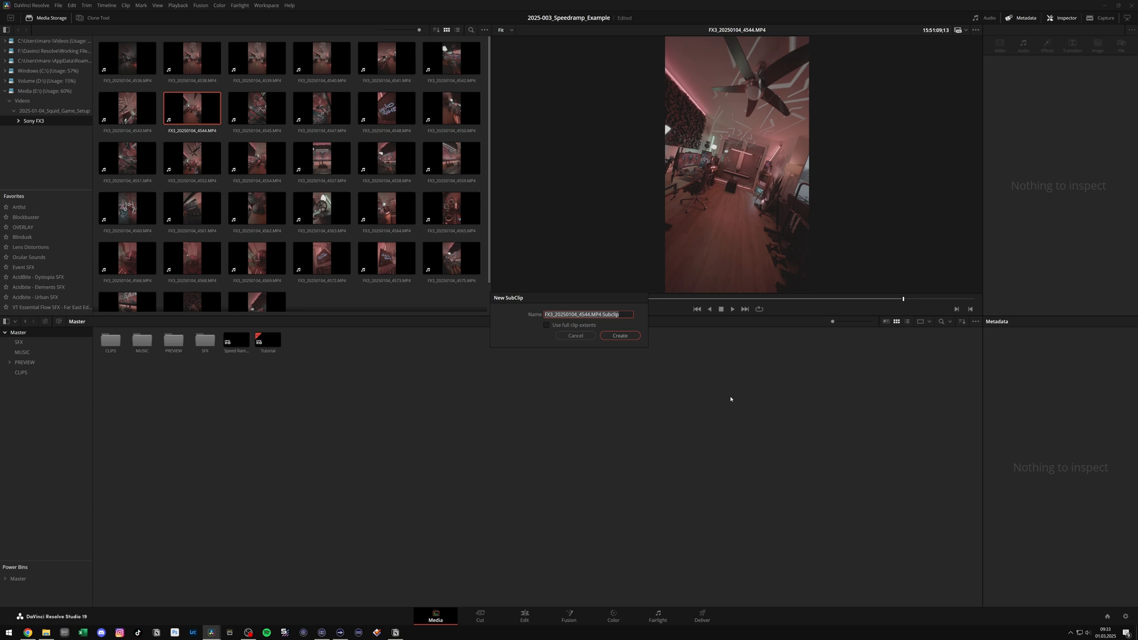
pyautogui.click(620, 336)
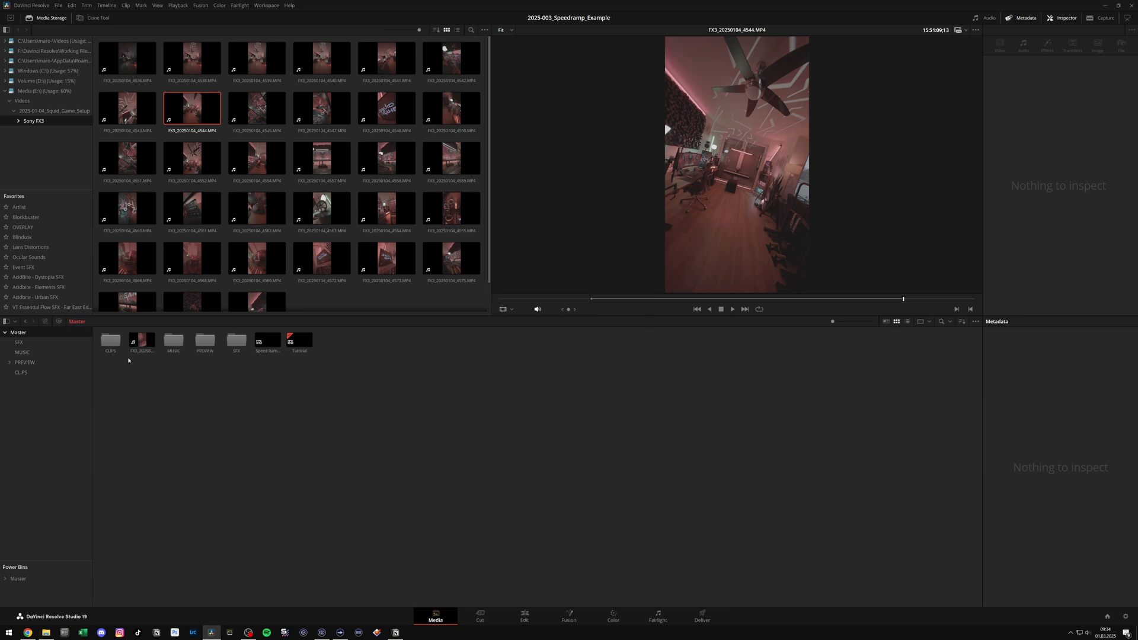
pyautogui.doubleClick(110, 340)
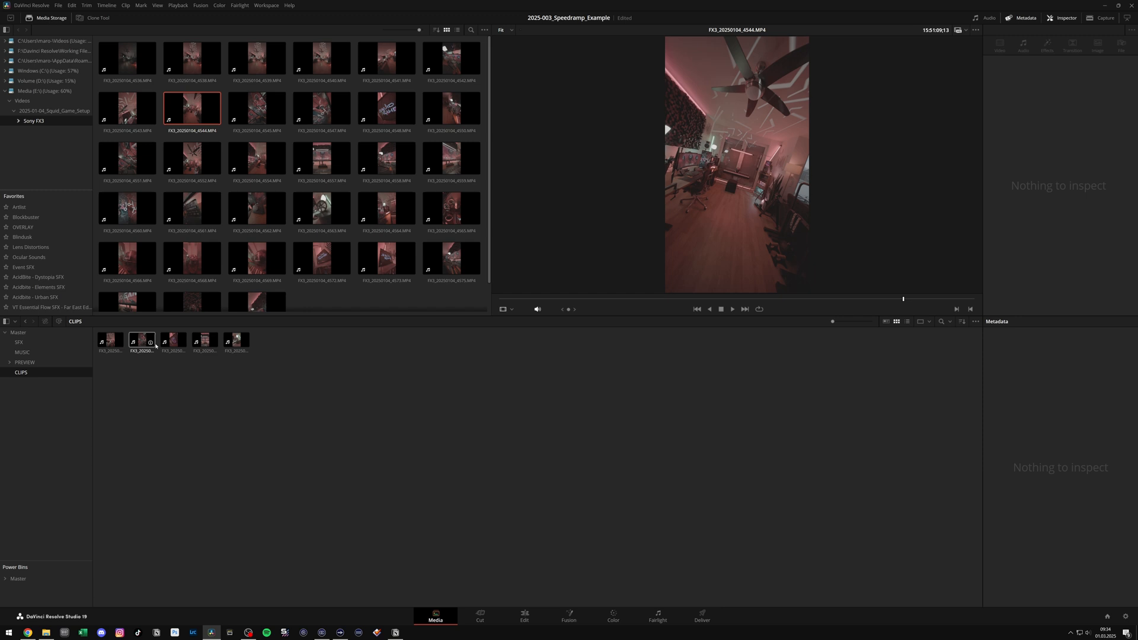
# Step: Switch to the Artlist site in the browser and preview the track Eclipse from the Cyberpunk Electronic artboard
pyautogui.hotkey('alt', 'Tab')
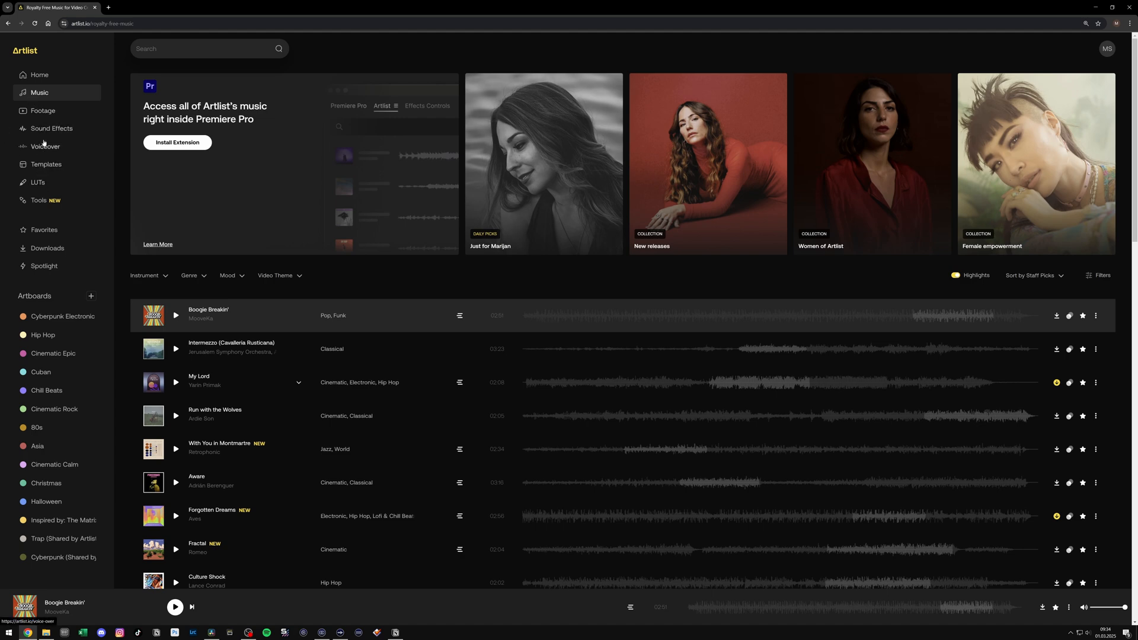
pyautogui.click(45, 94)
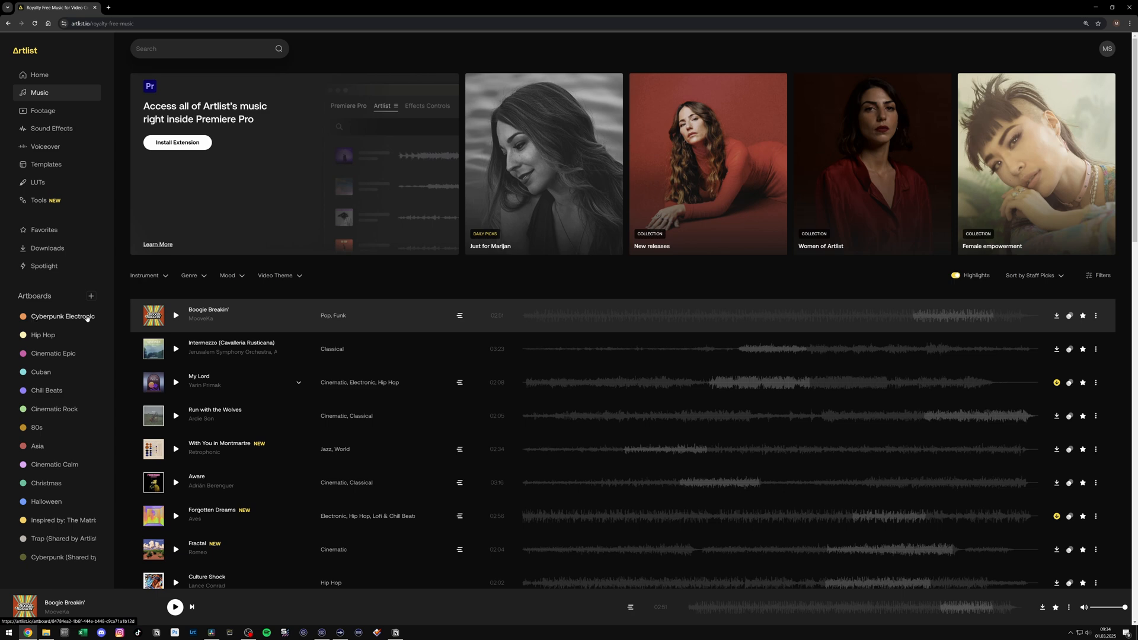
pyautogui.click(88, 317)
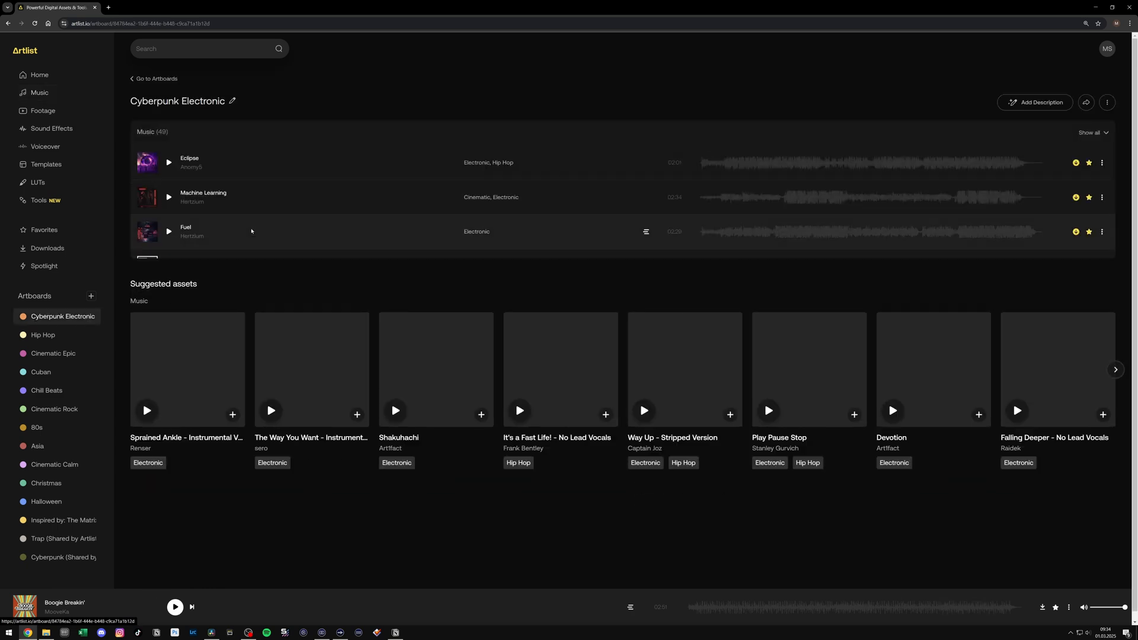
pyautogui.click(169, 163)
pyautogui.click(724, 168)
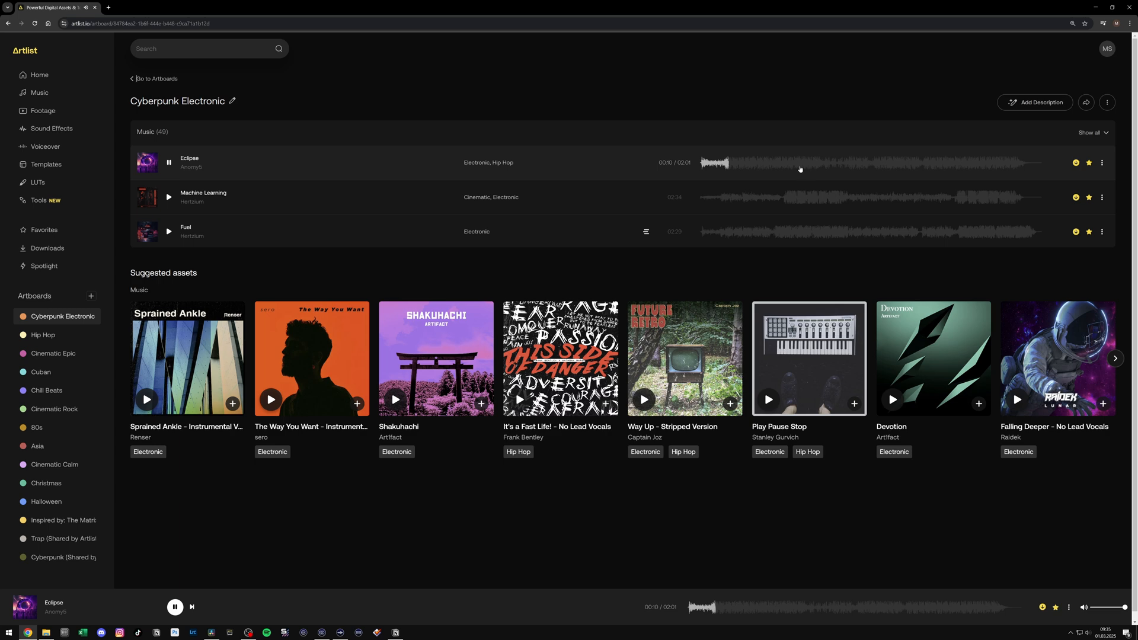
pyautogui.click(169, 164)
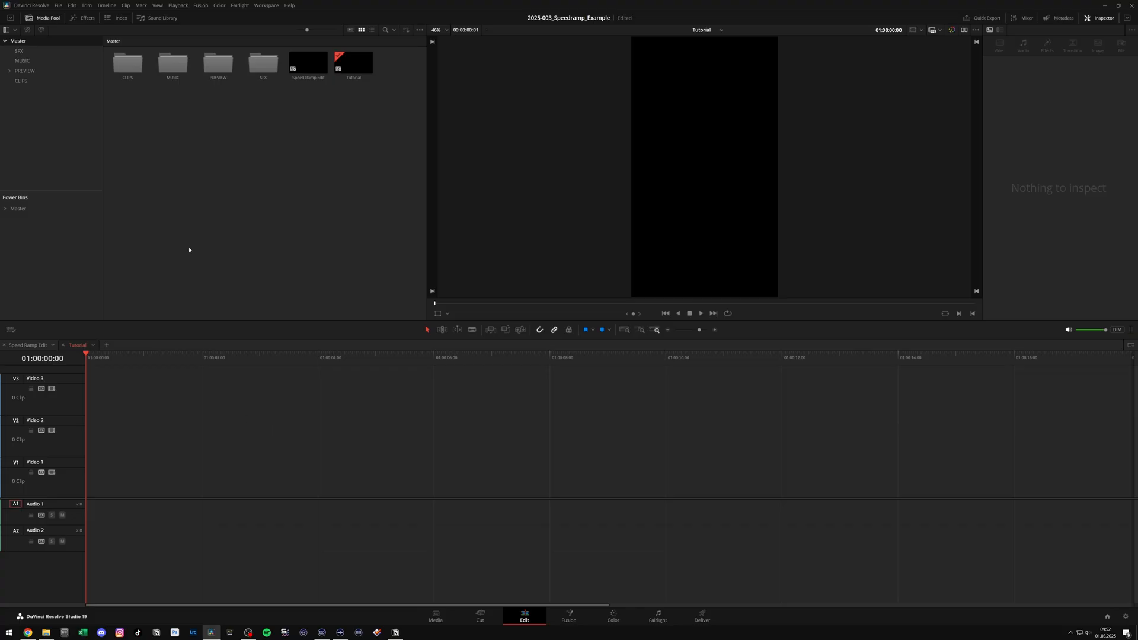
# Step: Place the Eclipse track from the MUSIC bin at the start of Audio 1 and normalize it to -9.0 dBFS with Sample Peak Program
pyautogui.click(181, 71)
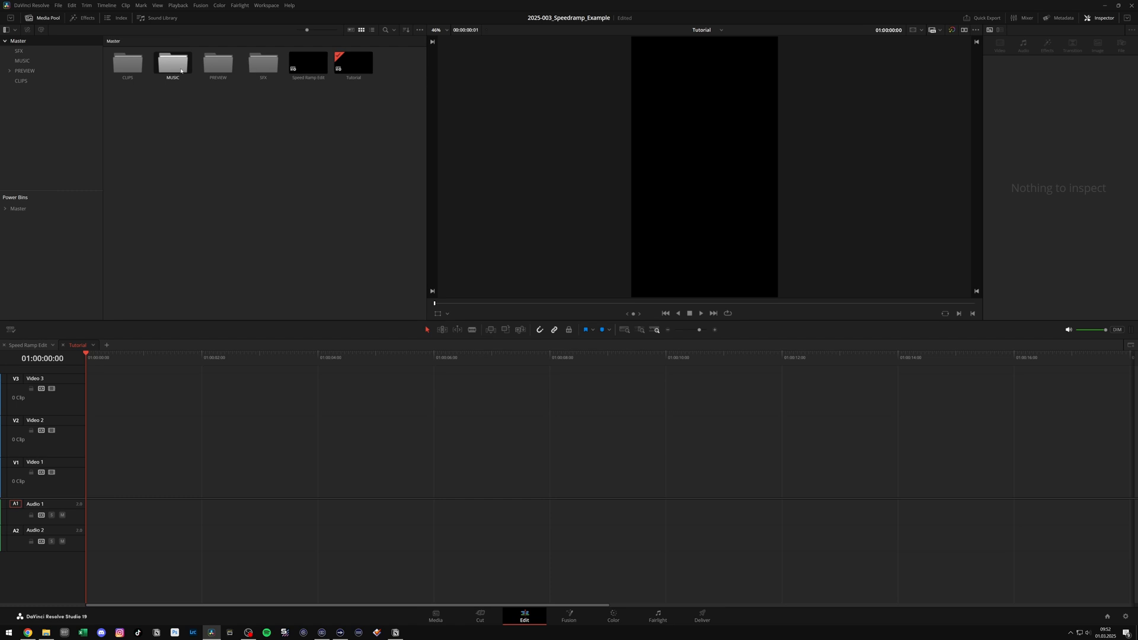
pyautogui.doubleClick(181, 70)
pyautogui.moveTo(117, 71); pyautogui.dragTo(101, 502)
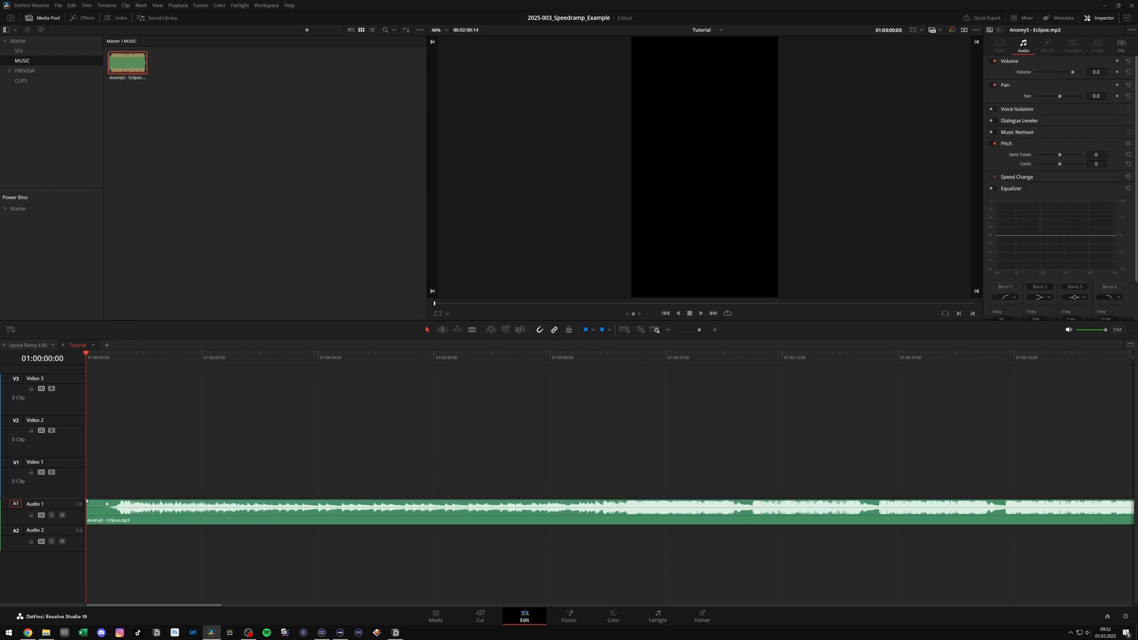
pyautogui.rightClick(269, 516)
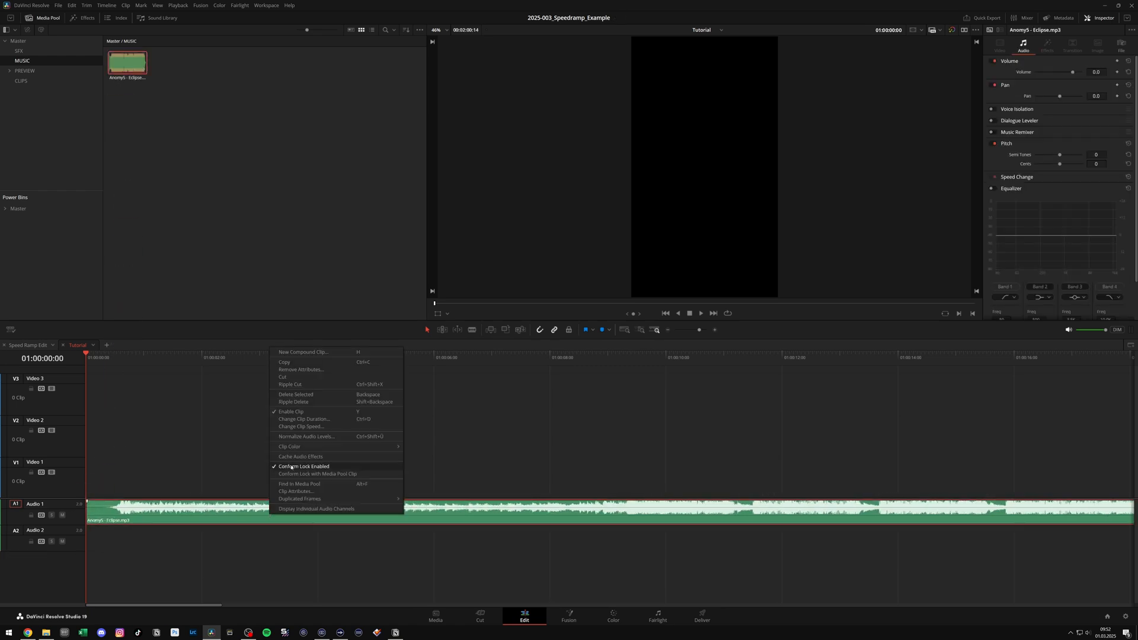
pyautogui.click(300, 437)
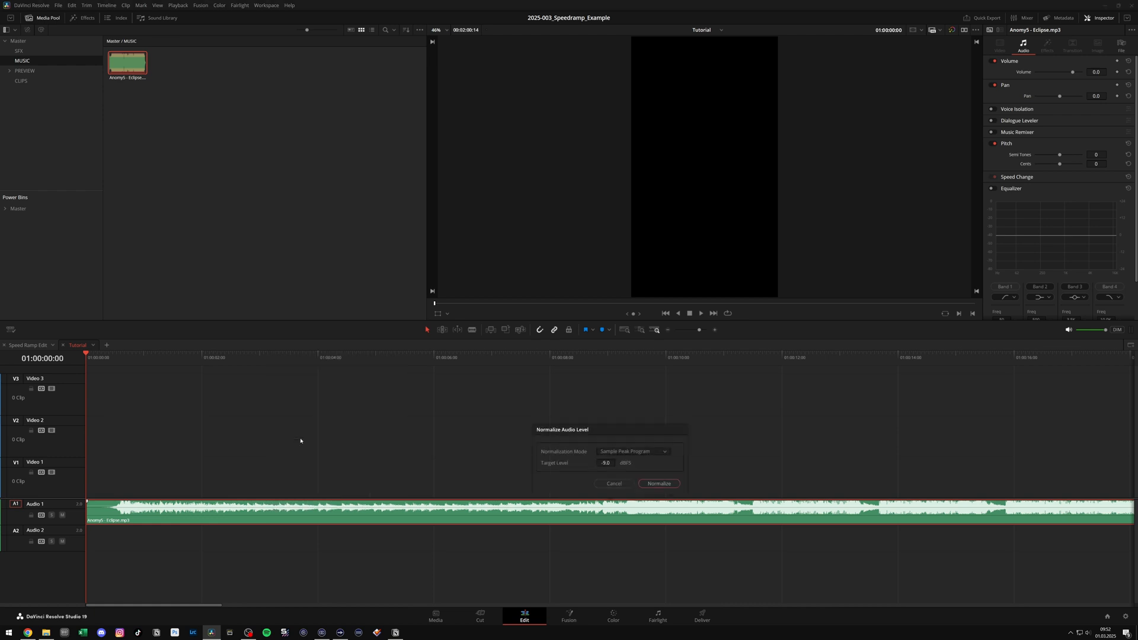
pyautogui.click(658, 485)
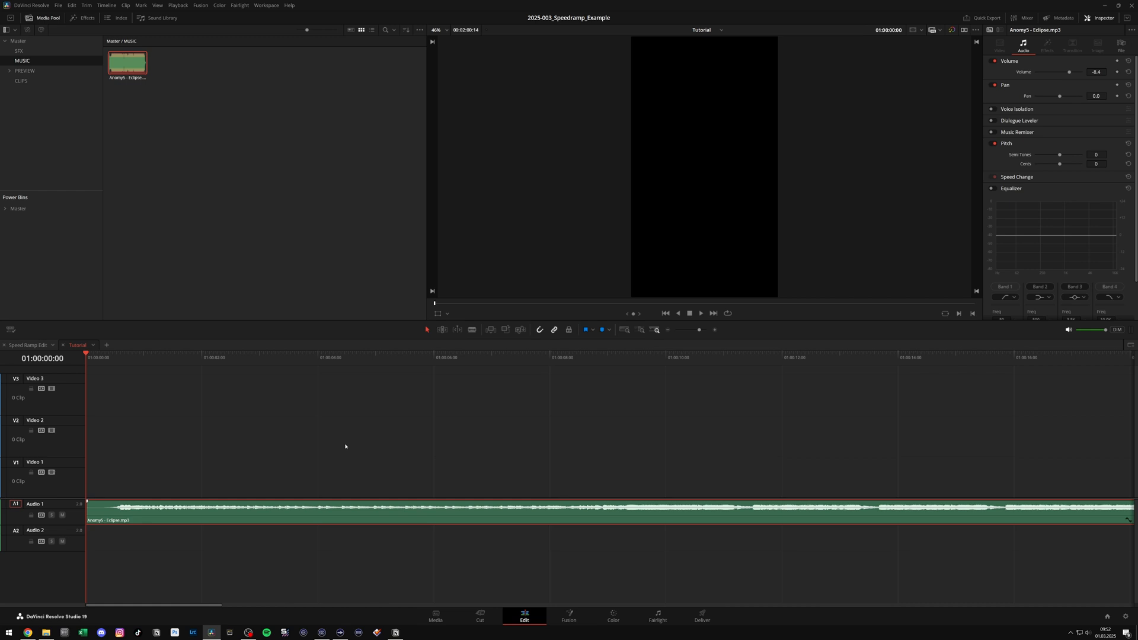
# Step: Trim the music's start to 01:00:08:23 and move the shortened clip to the beginning of the timeline
pyautogui.click(429, 357)
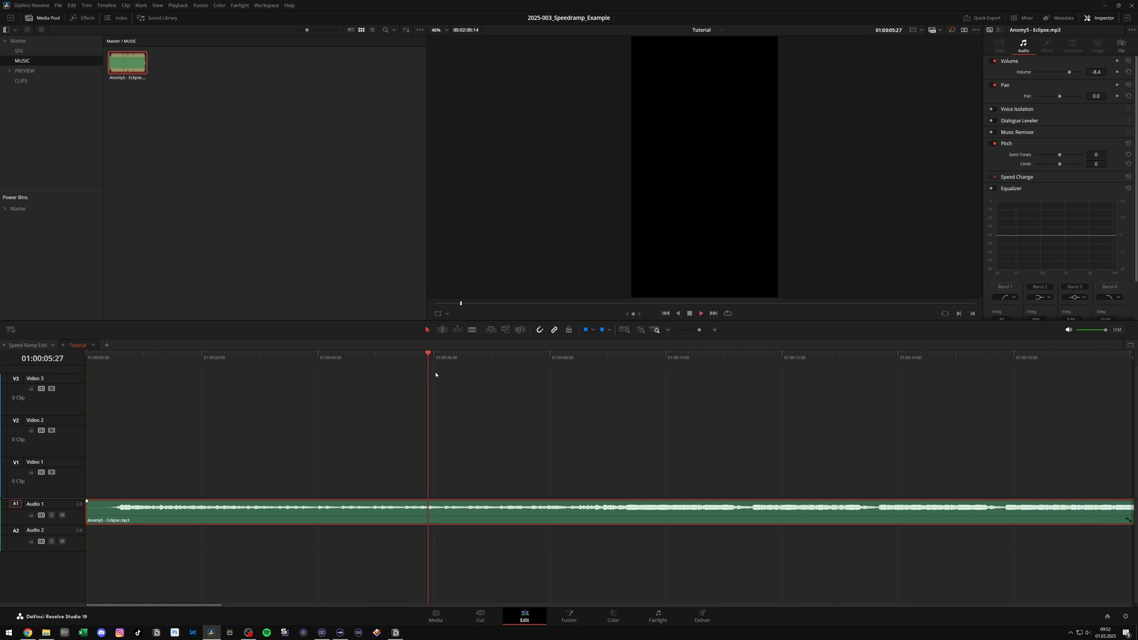
pyautogui.press('space')
pyautogui.press('space')
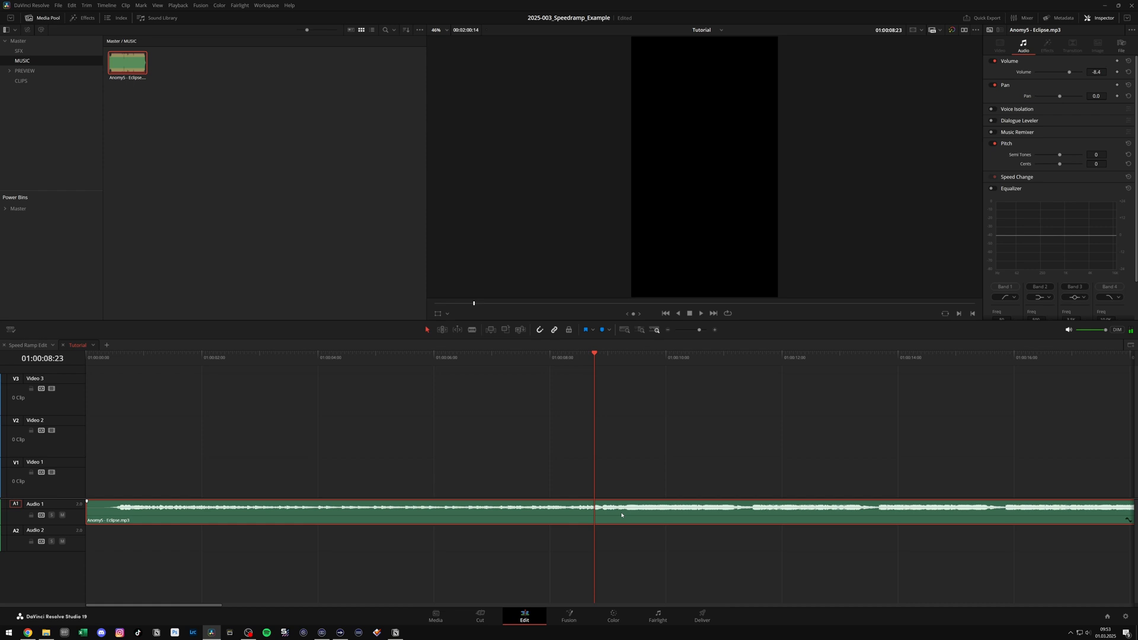
pyautogui.hotkey('shift', '[')
pyautogui.press('space')
pyautogui.moveTo(693, 515); pyautogui.dragTo(153, 514)
pyautogui.press('Home')
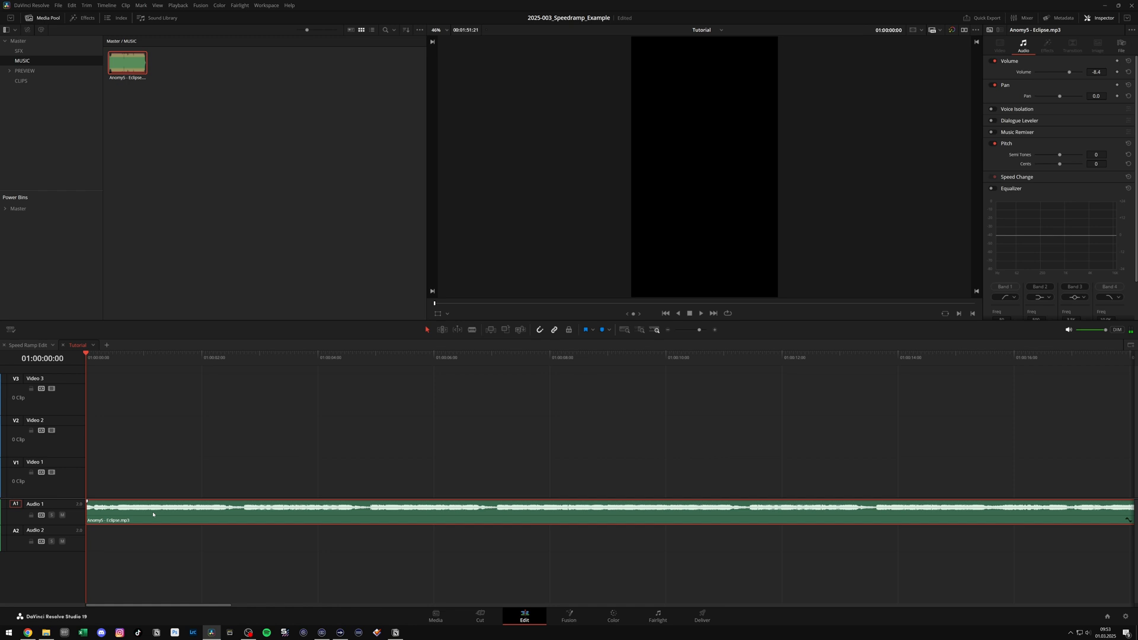
# Step: Play the music from the start and add timeline markers on the beats through about the first nine seconds
pyautogui.click(145, 447)
pyautogui.scroll(1, 145, 447)
pyautogui.press('space')
pyautogui.press('m')
pyautogui.press('m')
pyautogui.press('m')
pyautogui.press('m')
pyautogui.press('m')
pyautogui.press('m')
pyautogui.press('m')
pyautogui.press('m')
pyautogui.press('m')
pyautogui.press('m')
pyautogui.press('m')
pyautogui.press('m')
pyautogui.press('m')
pyautogui.press('m')
pyautogui.press('m')
pyautogui.press('m')
# Step: Stop playback at 01:00:09:09 and trim the end of the music clip to that point
pyautogui.press('space')
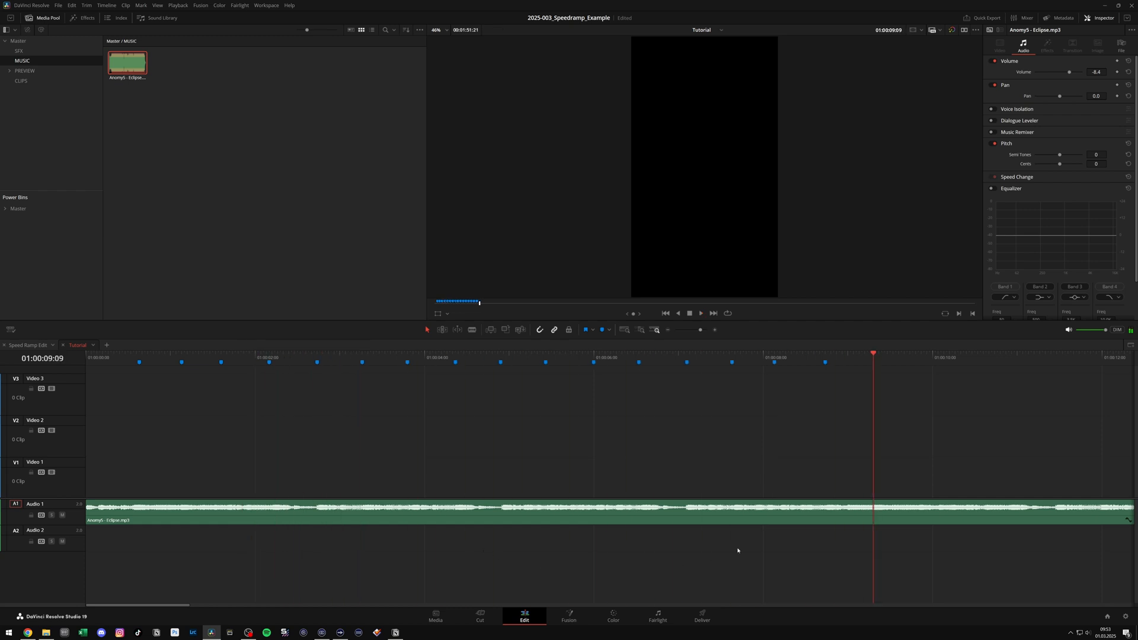
pyautogui.click(909, 514)
pyautogui.hotkey('shift', ']')
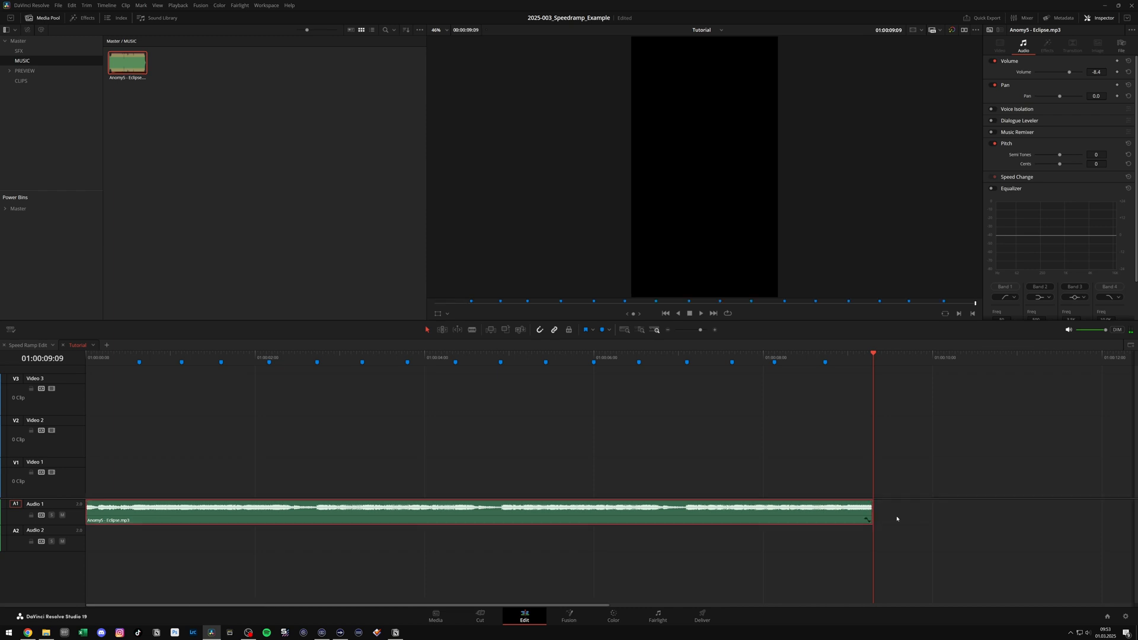
# Step: Shift the first beat marker slightly earlier on the timeline and save the project
pyautogui.moveTo(141, 354); pyautogui.dragTo(825, 354)
pyautogui.press('Home')
pyautogui.hotkey('ctrl', 's')
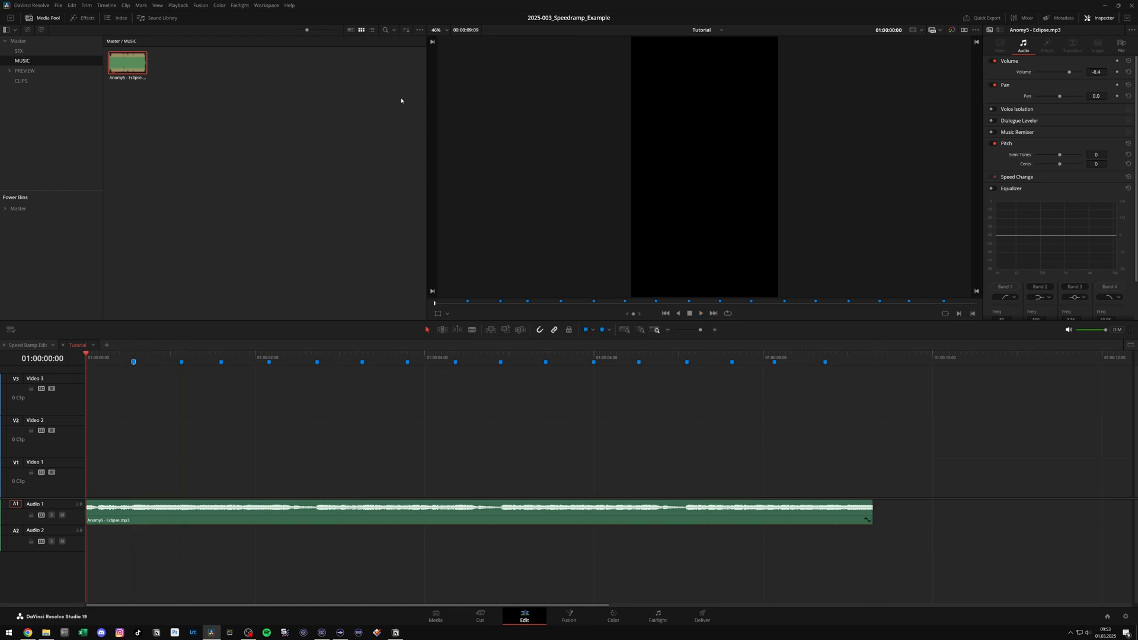
# Step: Generate optimized media for all five subclips in the CLIPS bin
pyautogui.click(21, 80)
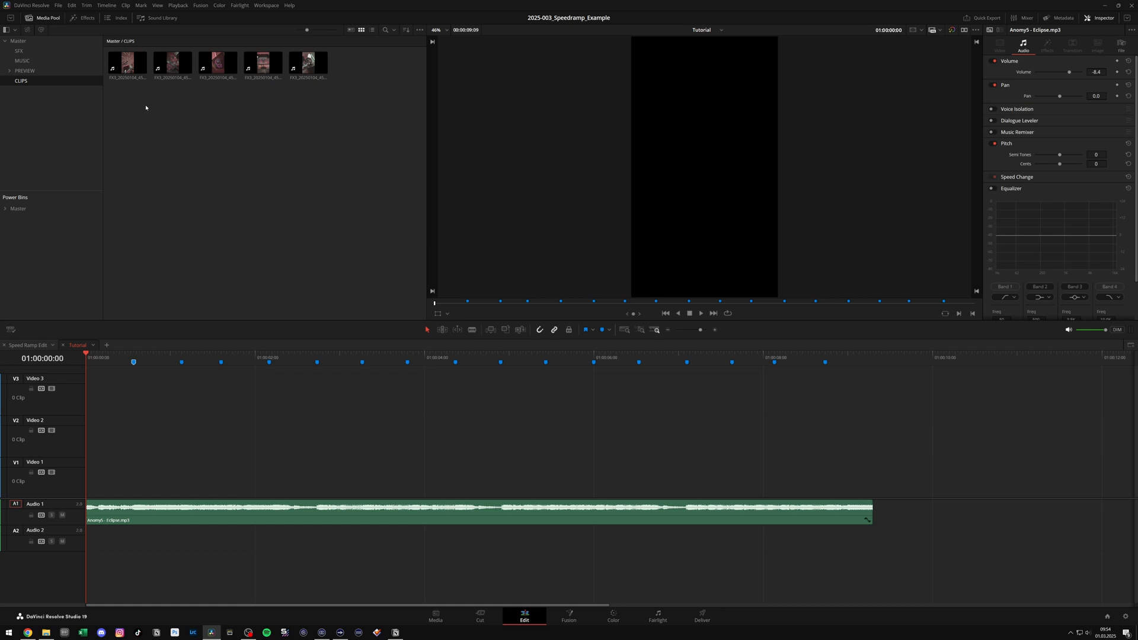
pyautogui.moveTo(117, 102); pyautogui.dragTo(306, 66)
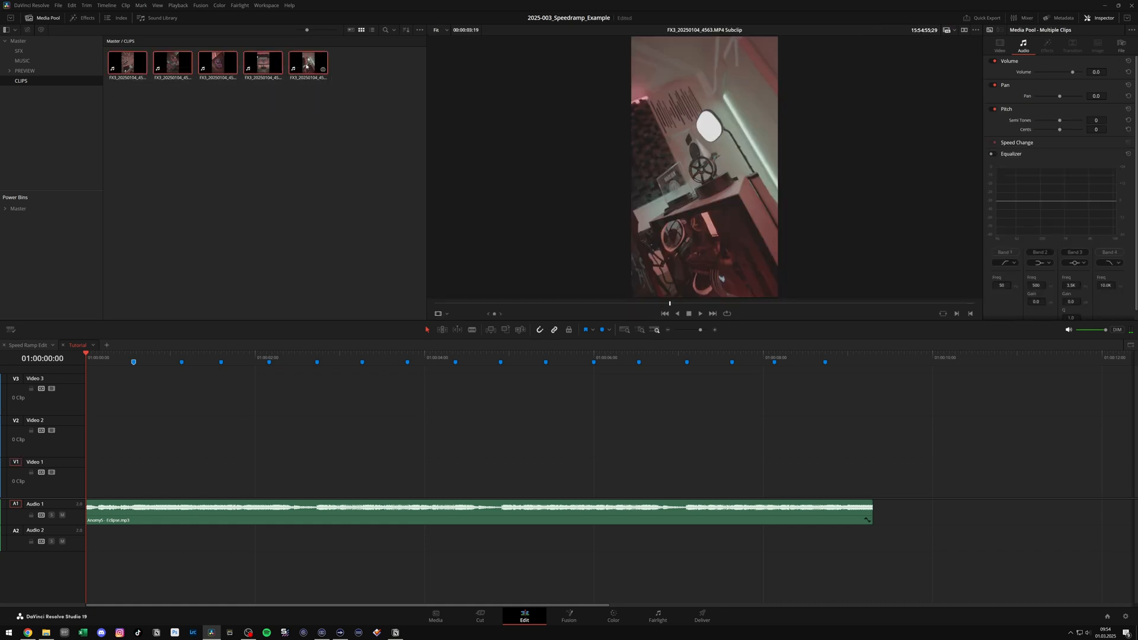
pyautogui.rightClick(306, 66)
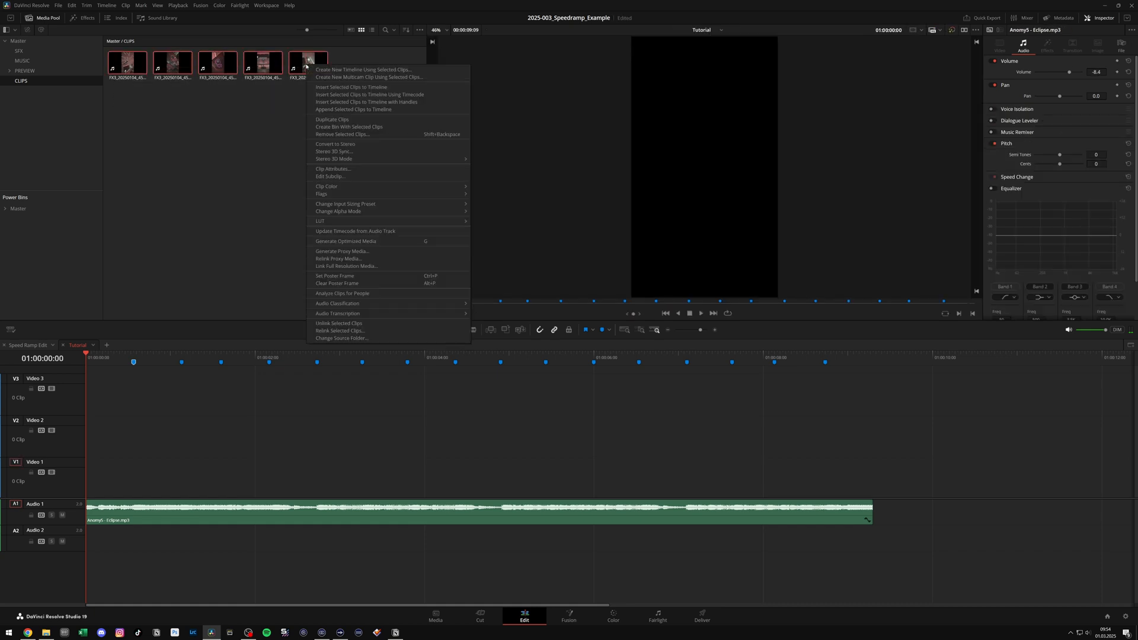
pyautogui.click(361, 241)
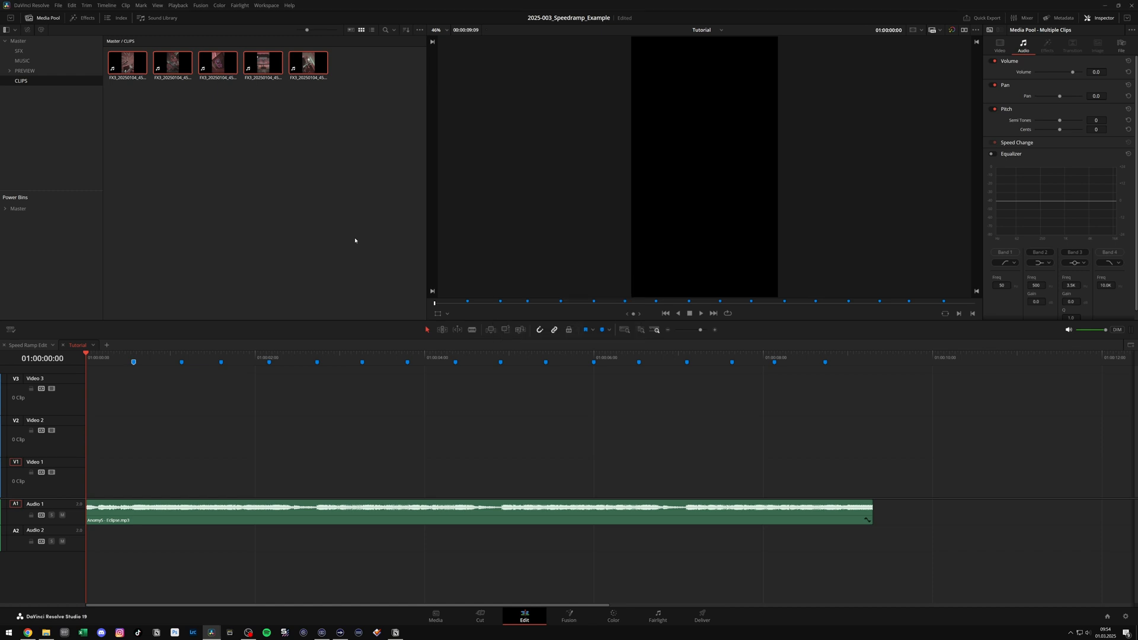
pyautogui.click(220, 246)
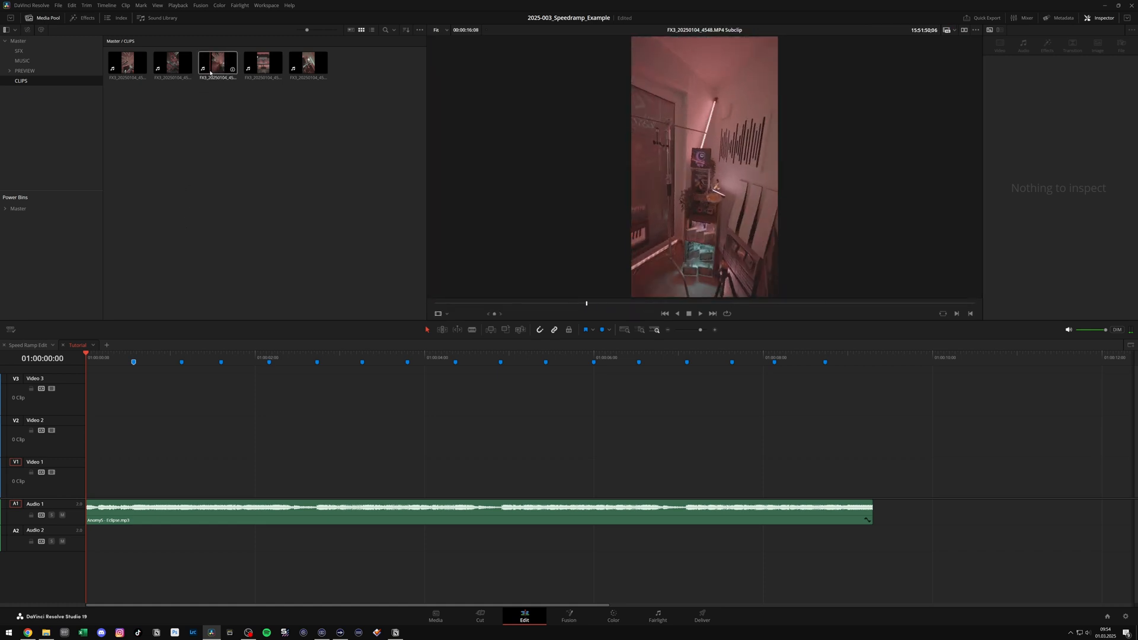
# Step: Place the FX3_20250104_4548.MP4 subclip at the start of Video 1, above the music
pyautogui.moveTo(217, 73); pyautogui.dragTo(145, 478)
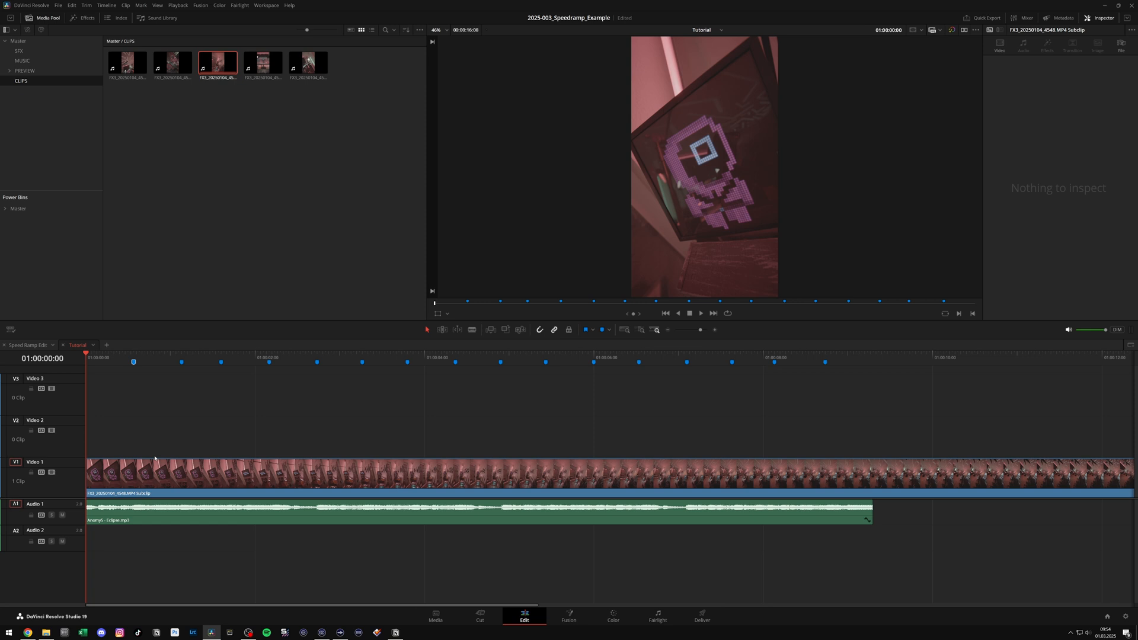
pyautogui.scroll(-5, 182, 454)
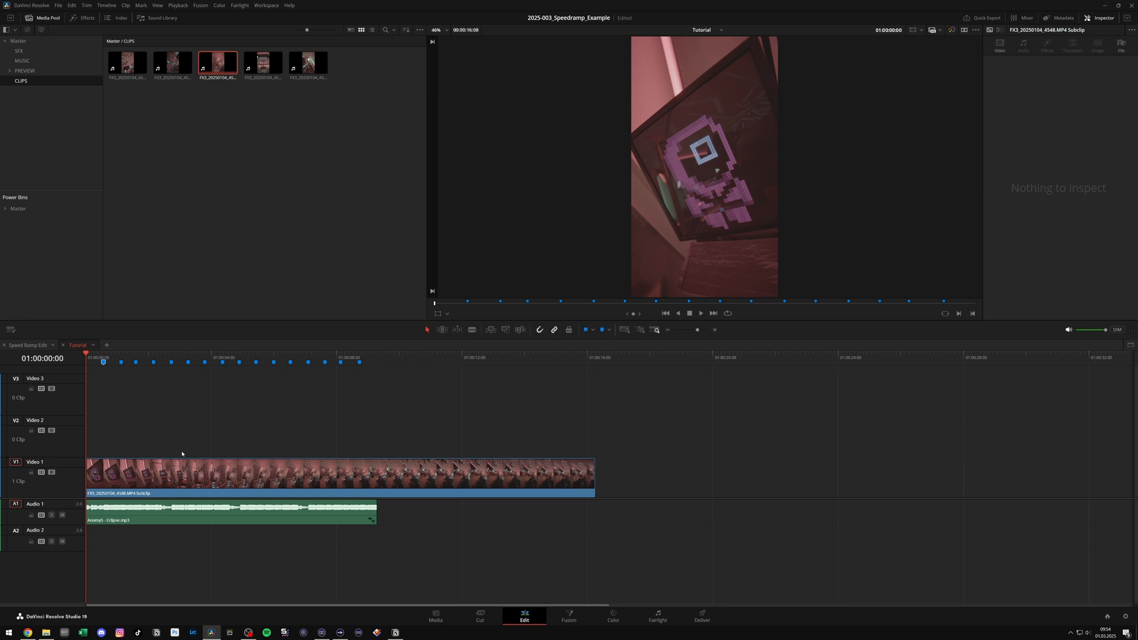
# Step: Adjust the stabilization mode and slider settings of the Video 1 clip and stabilize it
pyautogui.click(175, 479)
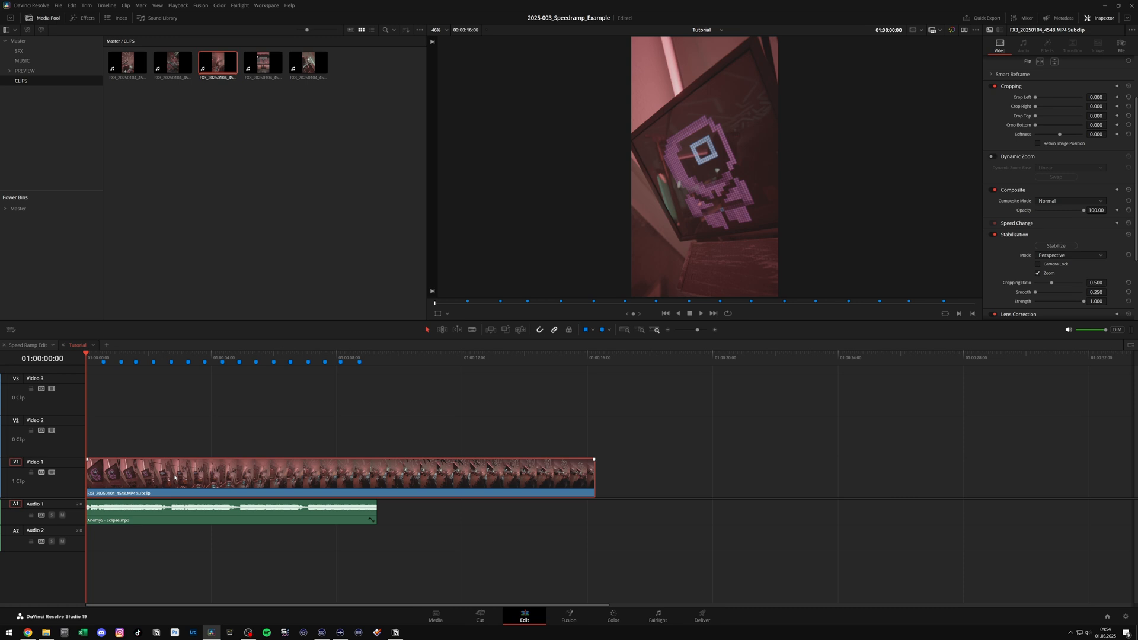
pyautogui.click(1062, 255)
pyautogui.click(1058, 274)
pyautogui.moveTo(1070, 297); pyautogui.dragTo(1047, 285)
pyautogui.click(1055, 246)
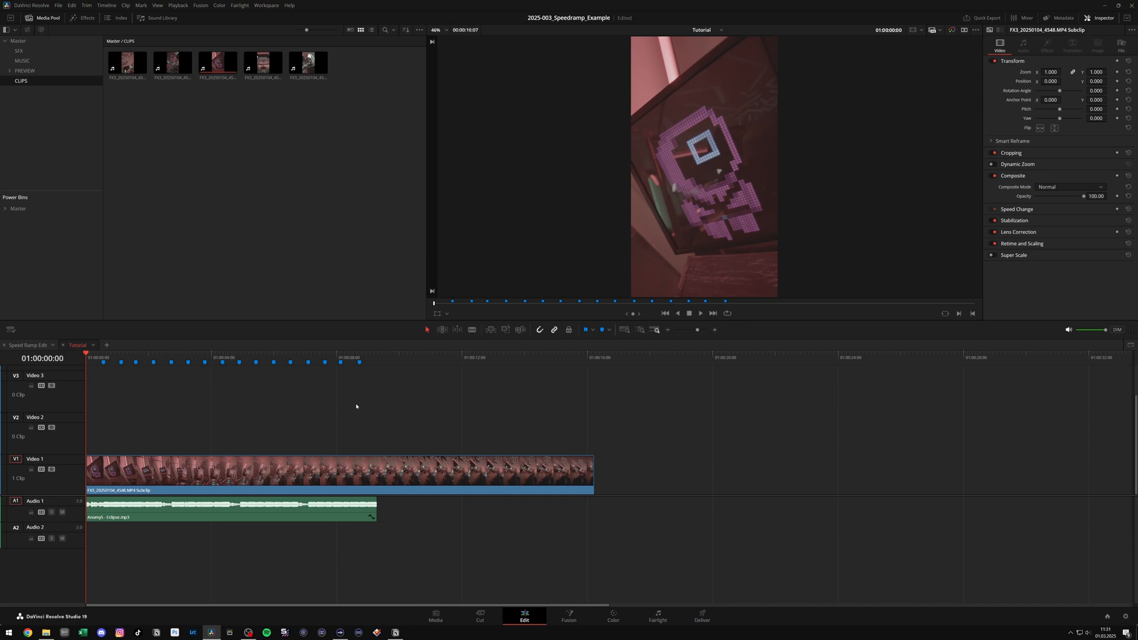
# Step: Place the FX3_20250104_4557.MP4 subclip on Video 2 at about 01:00:02:08
pyautogui.click(266, 66)
pyautogui.moveTo(267, 68); pyautogui.dragTo(183, 440)
pyautogui.click(176, 438)
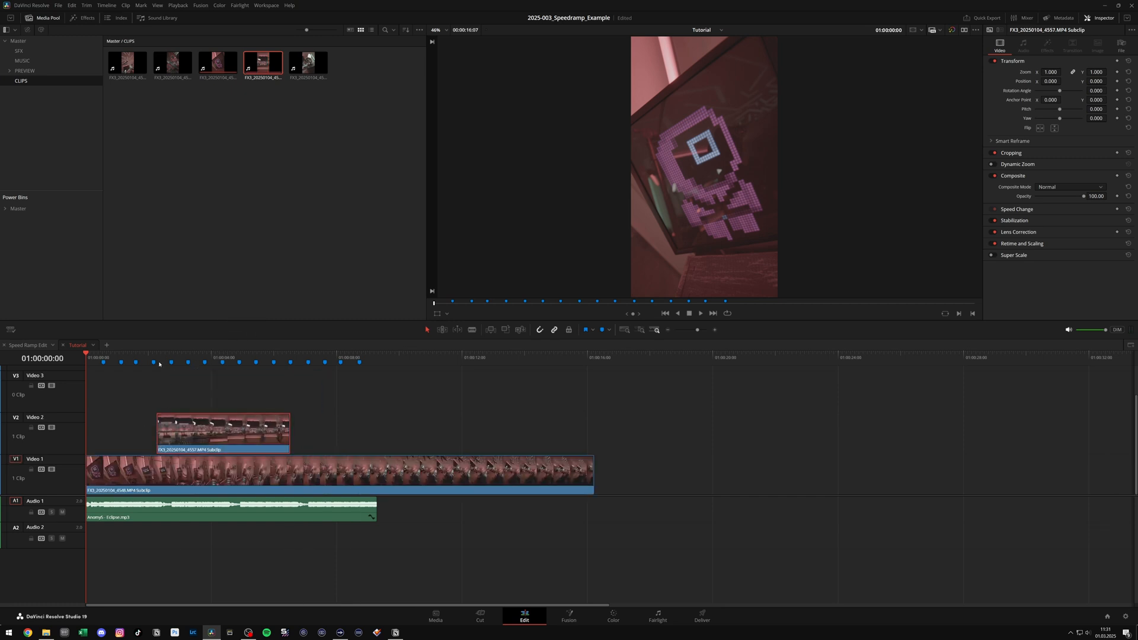
# Step: Move the playhead to the start of the Video 2 clip, convert it into a Fusion clip and open it on the Fusion page
pyautogui.press('Down')
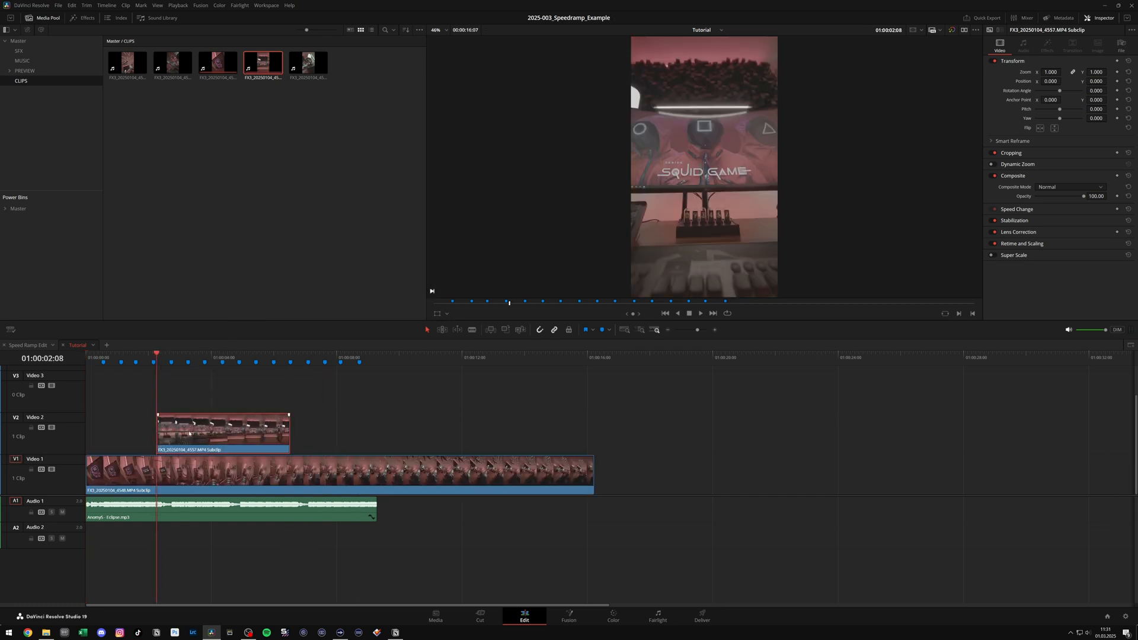
pyautogui.hotkey('alt', 'f')
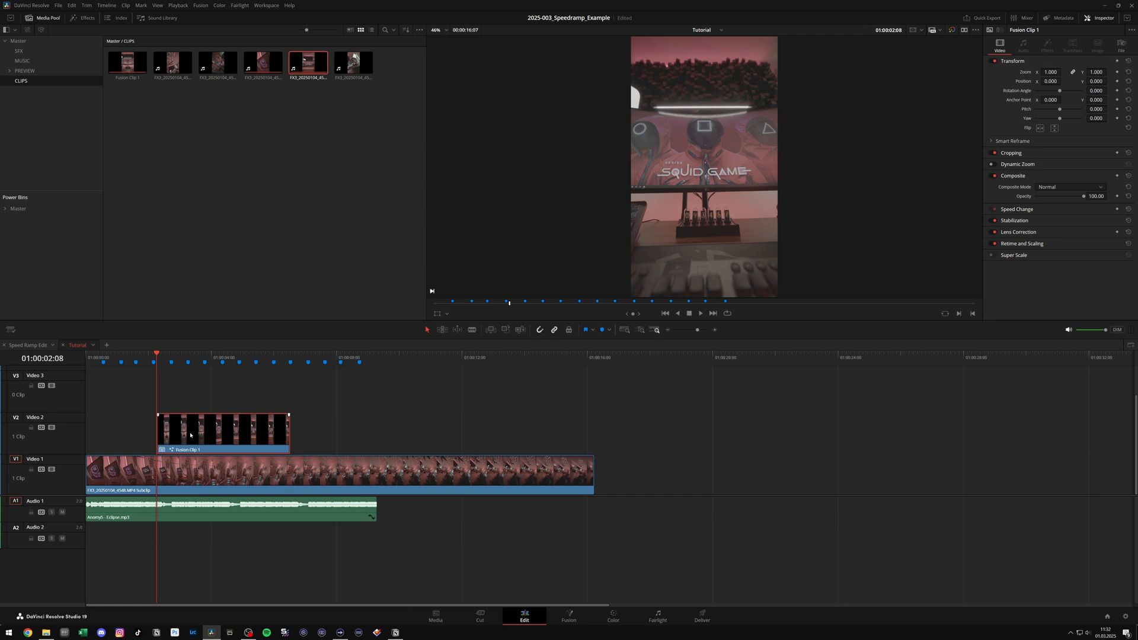
pyautogui.hotkey('shift', '5')
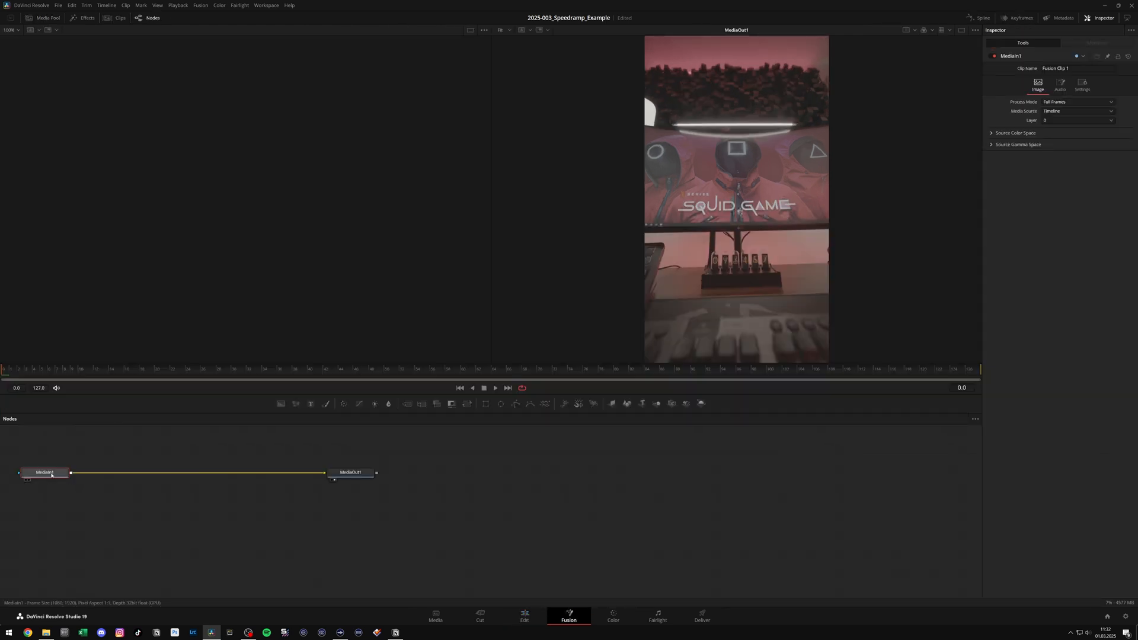
# Step: Add a Tracker node after MediaIn1 and place its tracking point at the square symbol on the middle figure's mask
pyautogui.hotkey('shift', 'space')
pyautogui.write('tracker')
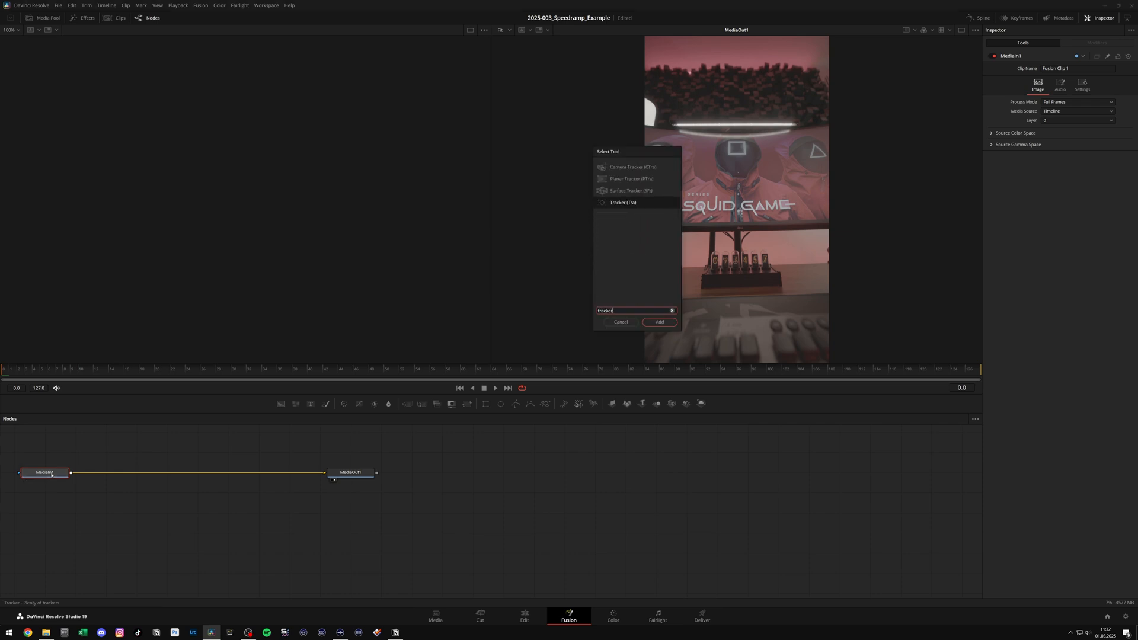
pyautogui.press('Return')
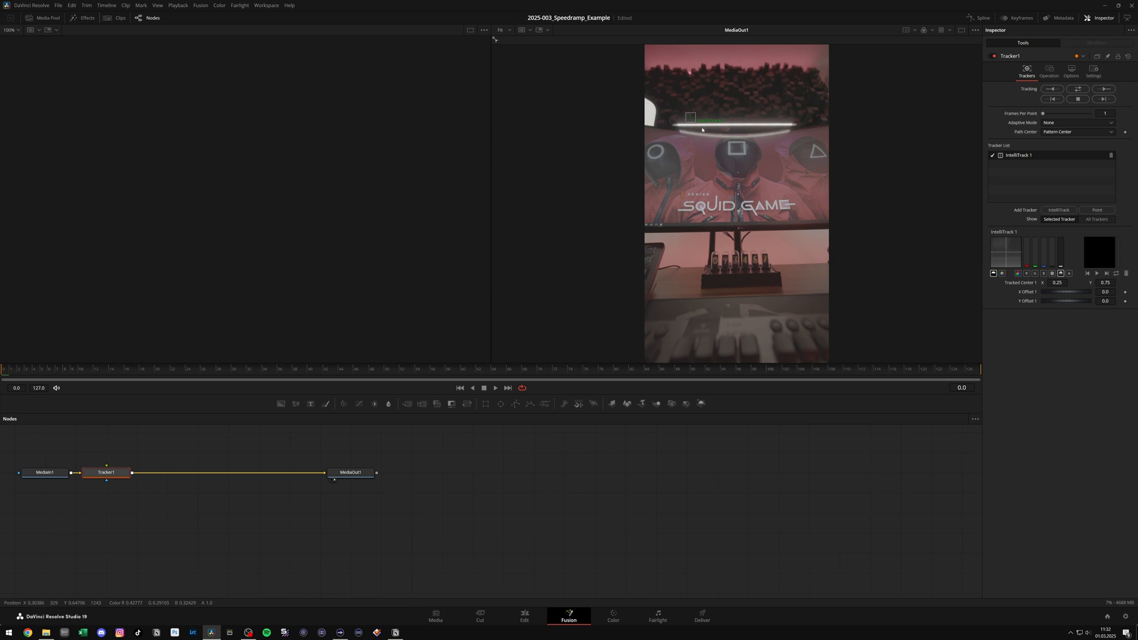
pyautogui.moveTo(692, 120); pyautogui.dragTo(739, 144)
# Step: Set the tracker's adaptive mode to Best match and track the point through the clip
pyautogui.click(1061, 124)
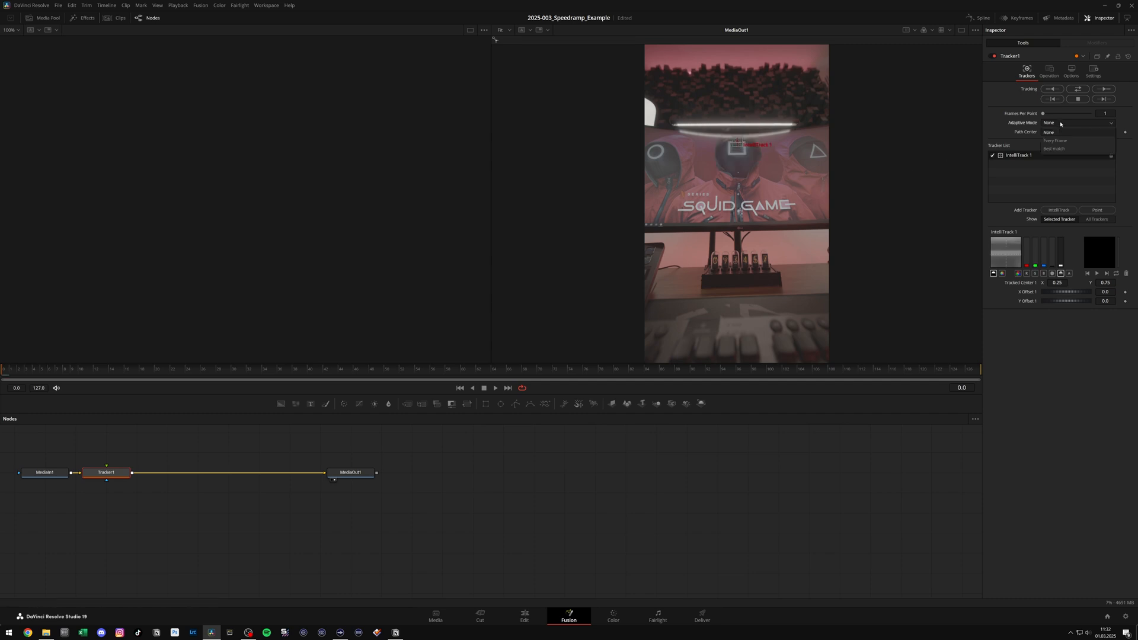
pyautogui.click(1061, 148)
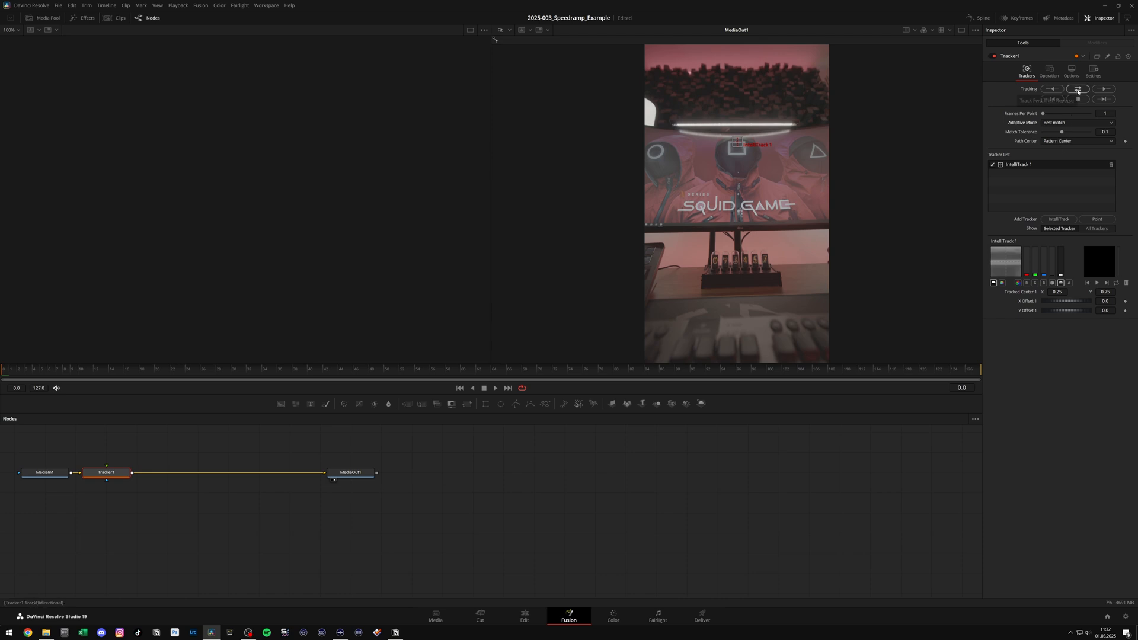
pyautogui.click(1079, 90)
# Step: Set the tracker's operation to Match Move with the merge option BG only
pyautogui.click(1051, 74)
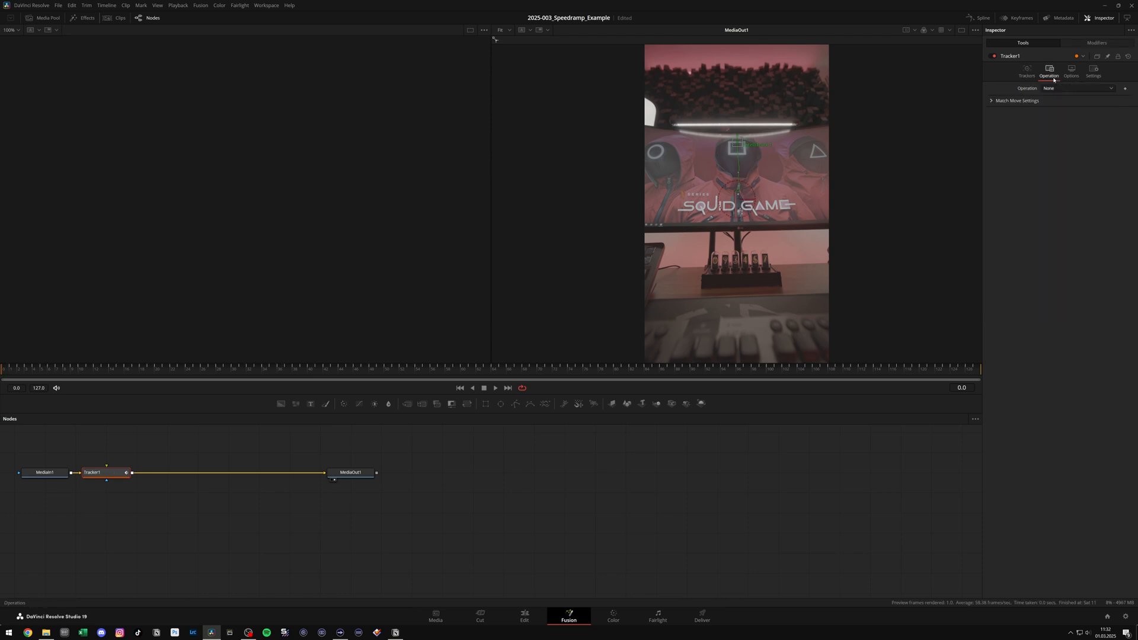
pyautogui.click(1064, 88)
pyautogui.click(1070, 107)
pyautogui.click(1075, 99)
pyautogui.click(1053, 107)
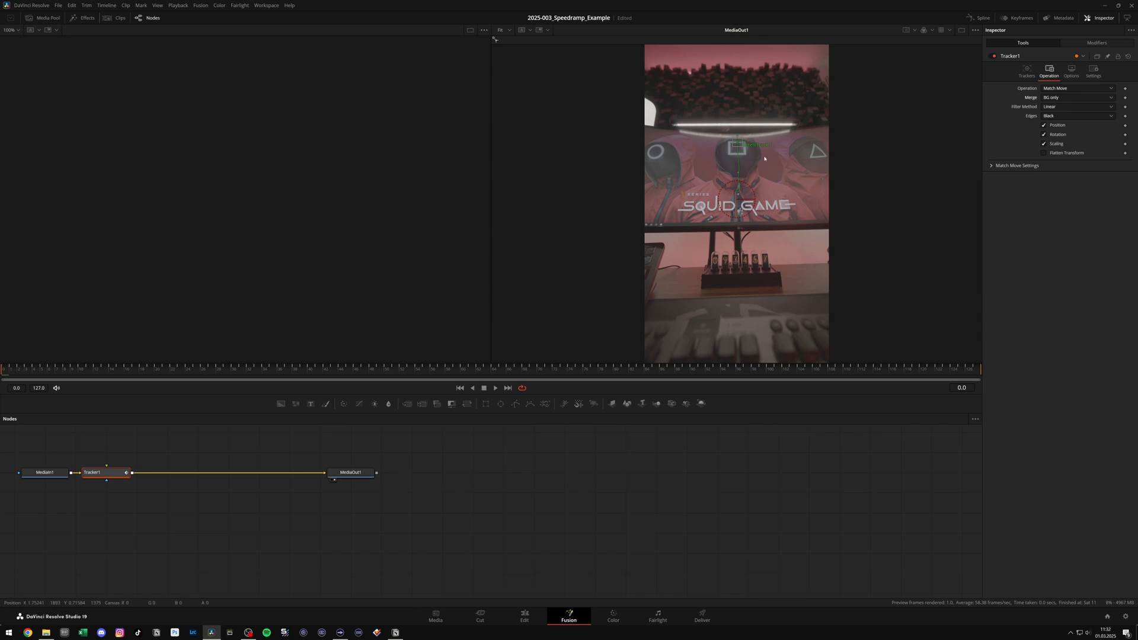
# Step: Add a Transform node after Tracker1 and cover the empty edges with size 1.299 and center X 0.49, Y 0.457
pyautogui.moveTo(323, 369); pyautogui.dragTo(531, 370)
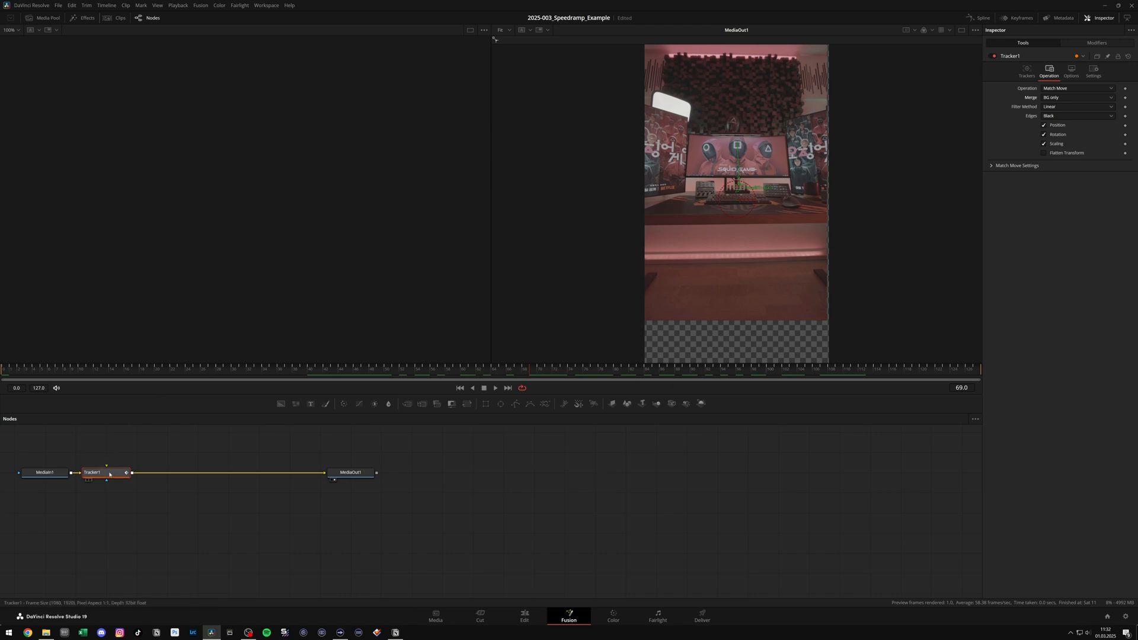
pyautogui.moveTo(113, 475)
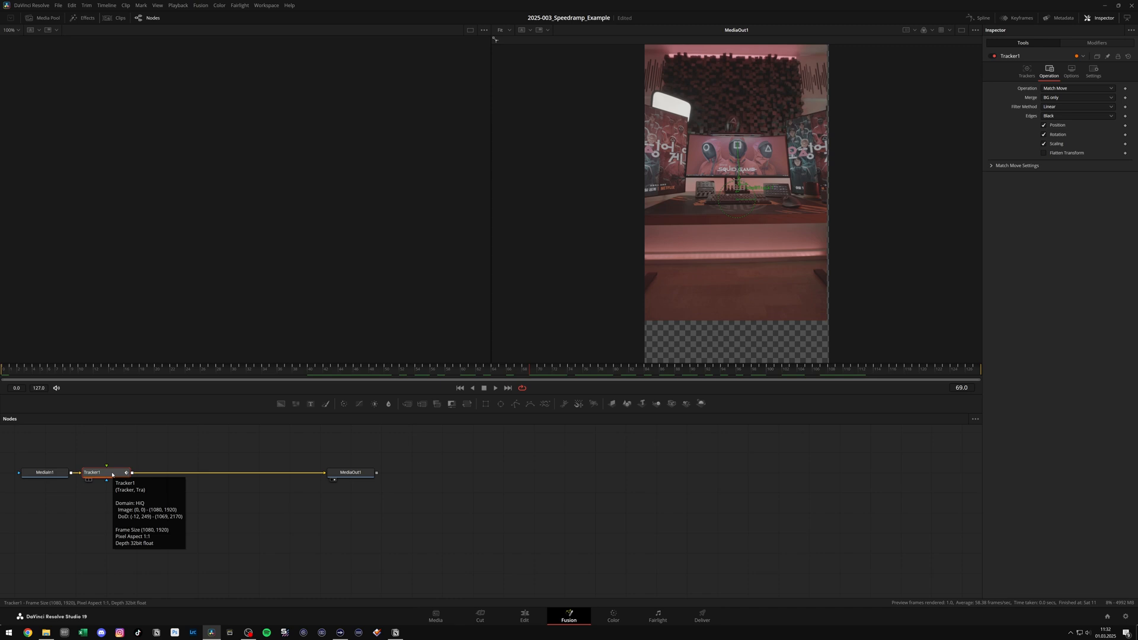
pyautogui.hotkey('shift', 'space')
pyautogui.write('transf')
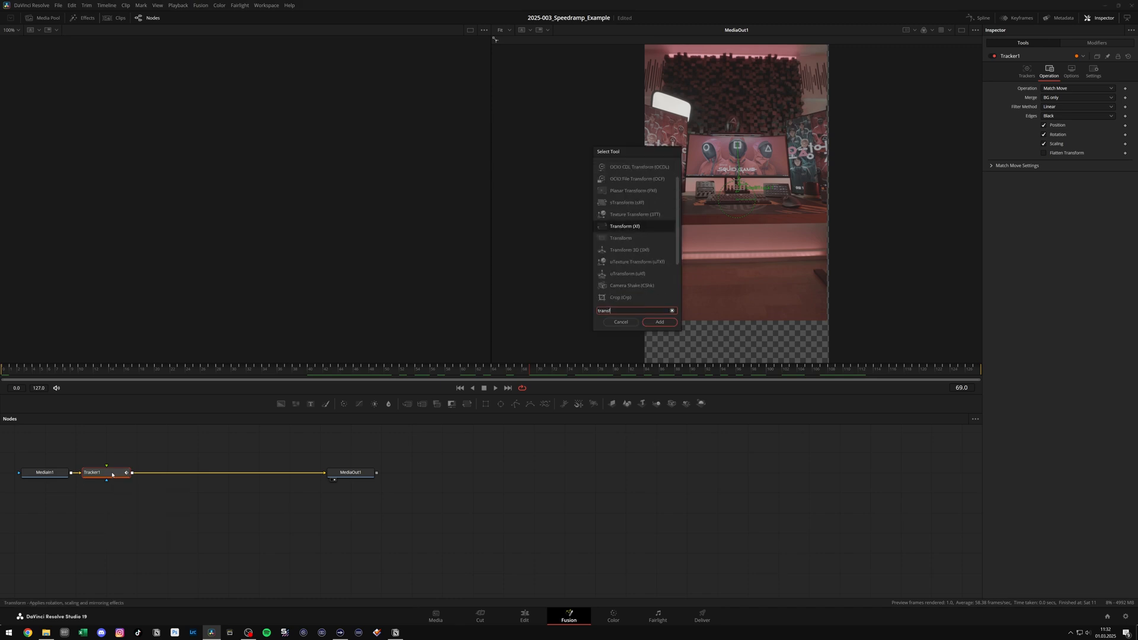
pyautogui.press('Return')
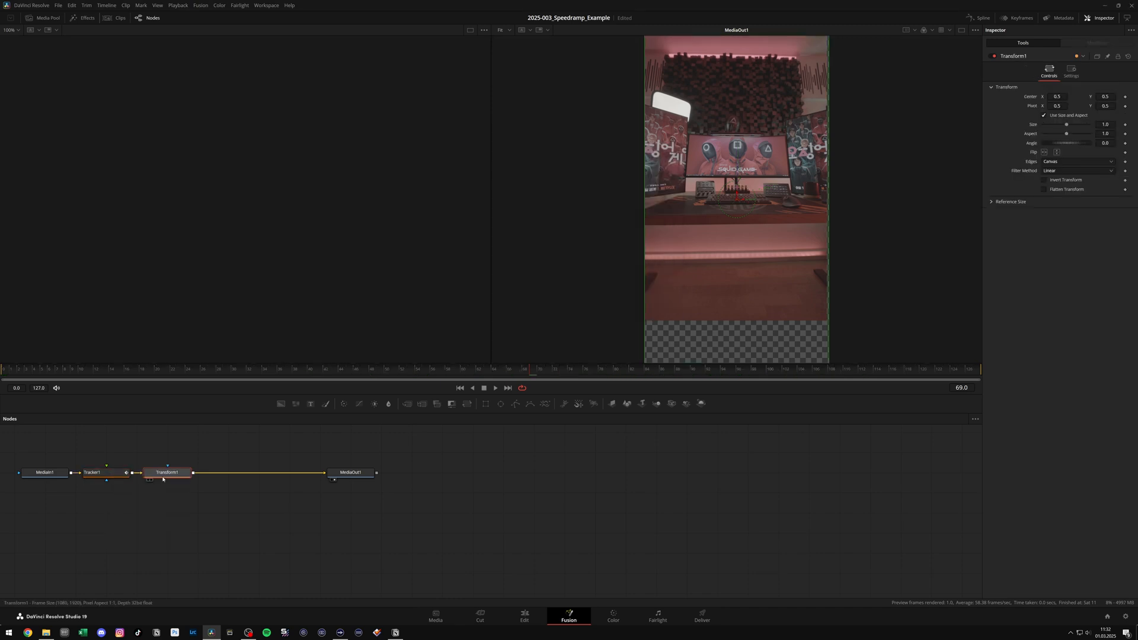
pyautogui.moveTo(1107, 125); pyautogui.dragTo(1130, 126)
pyautogui.moveTo(1056, 96); pyautogui.dragTo(1080, 96)
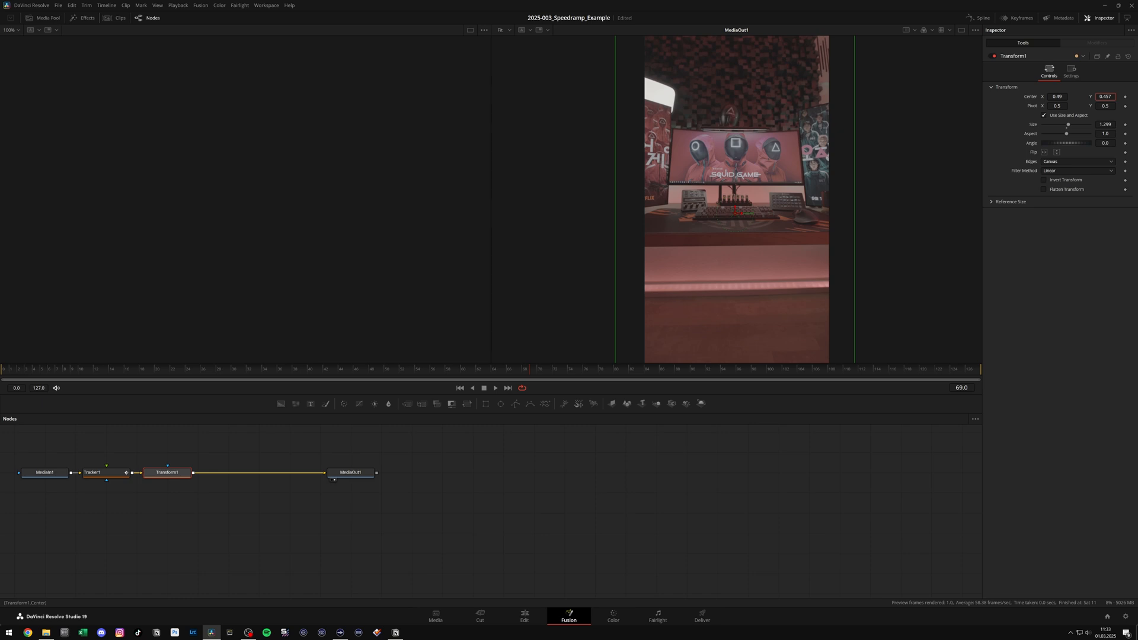
# Step: Play back the stabilized Fusion composition and return to the Edit page
pyautogui.moveTo(554, 372); pyautogui.dragTo(75, 356)
pyautogui.press('space')
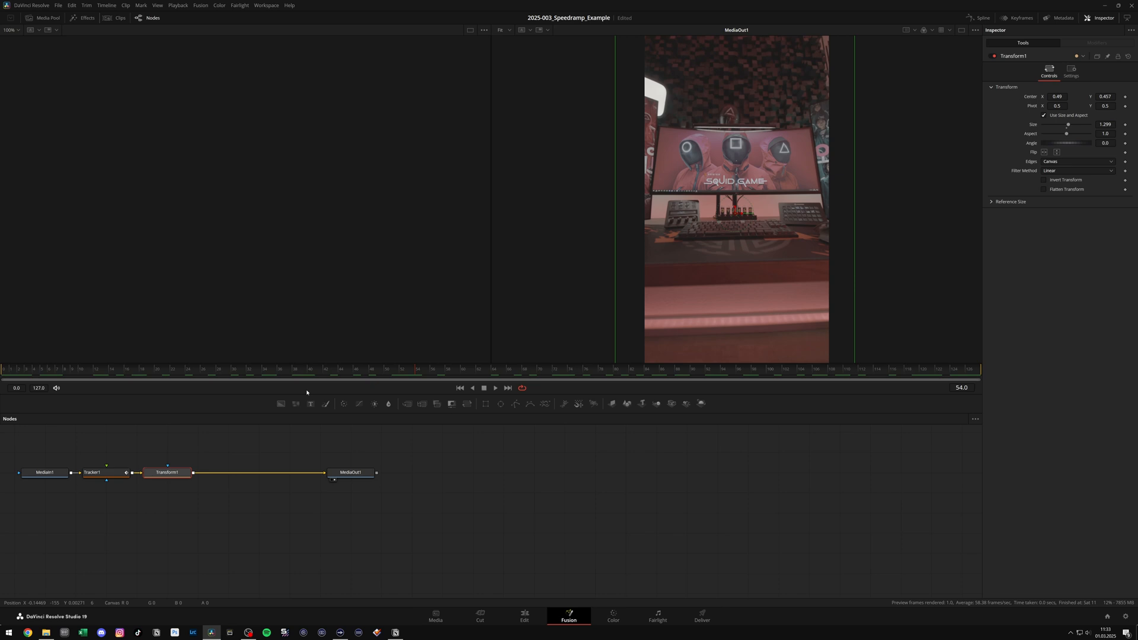
pyautogui.click(524, 617)
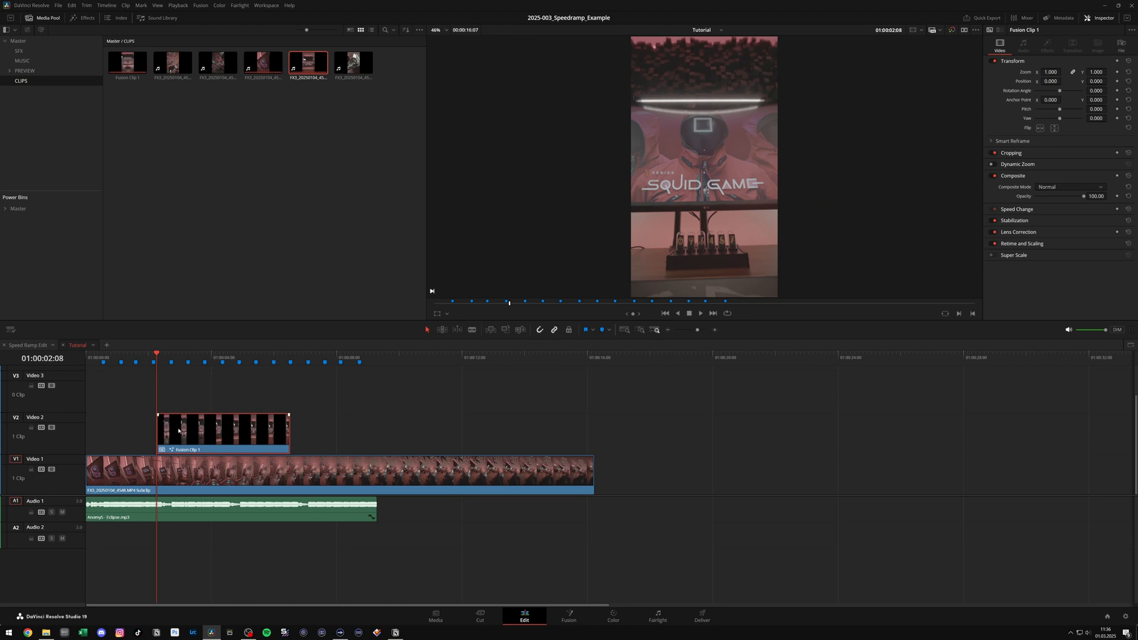
# Step: Duplicate the Fusion clip onto Video 3 and disable the version on Video 2
pyautogui.moveTo(215, 436); pyautogui.dragTo(215, 410)
pyautogui.click(215, 424)
pyautogui.press('d')
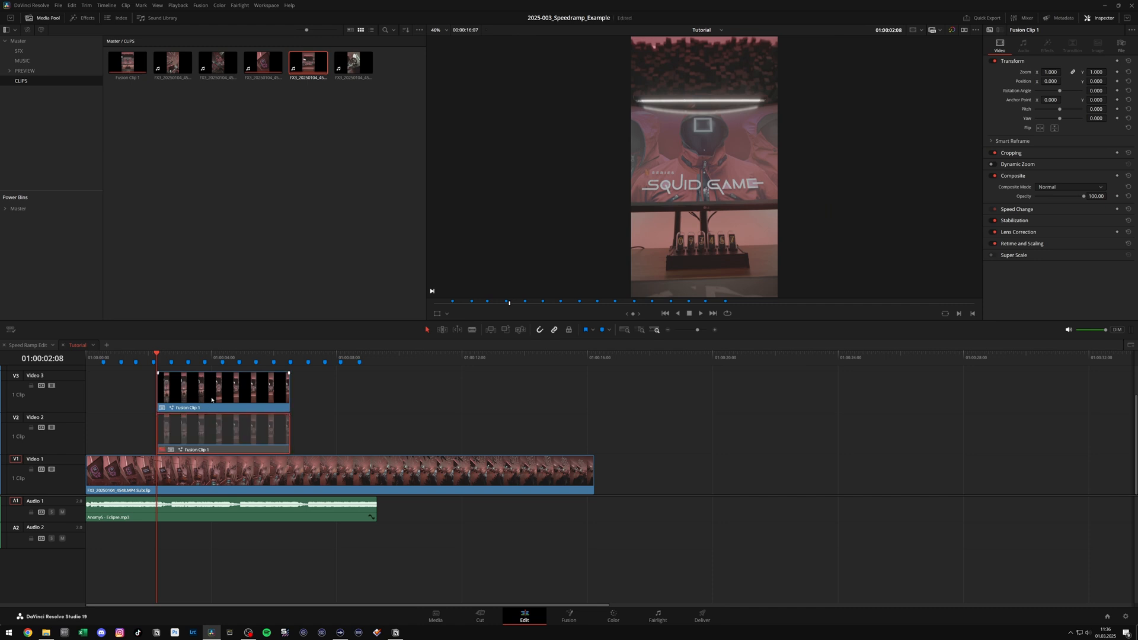
# Step: Open the Video 3 Fusion clip on the Fusion page and delete its Tracker and Transform nodes
pyautogui.click(212, 400)
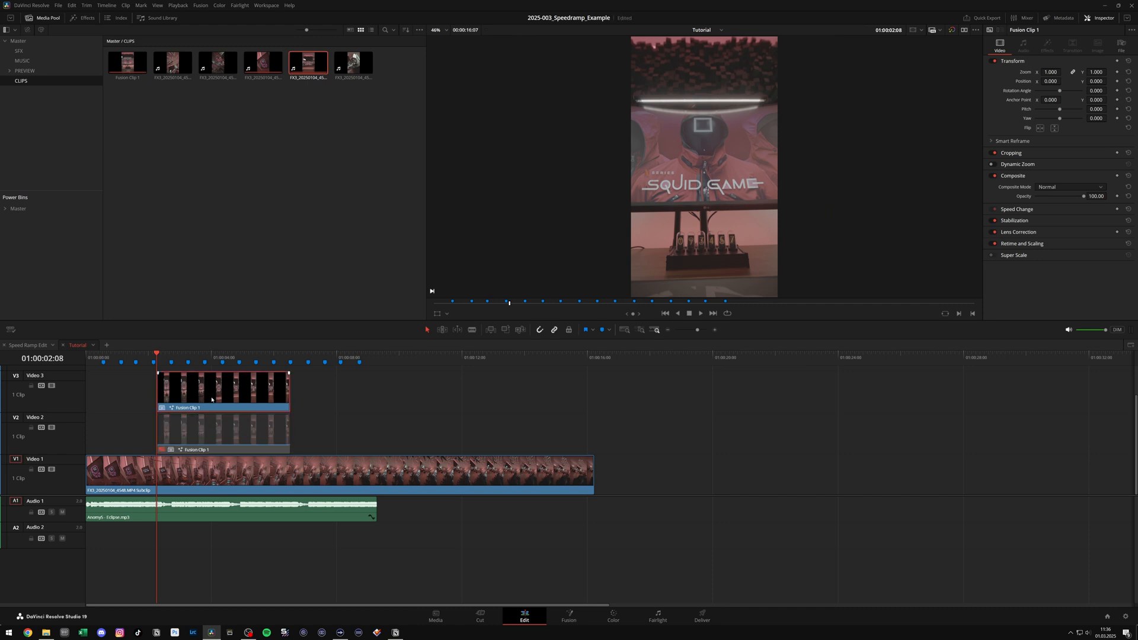
pyautogui.hotkey('shift', '5')
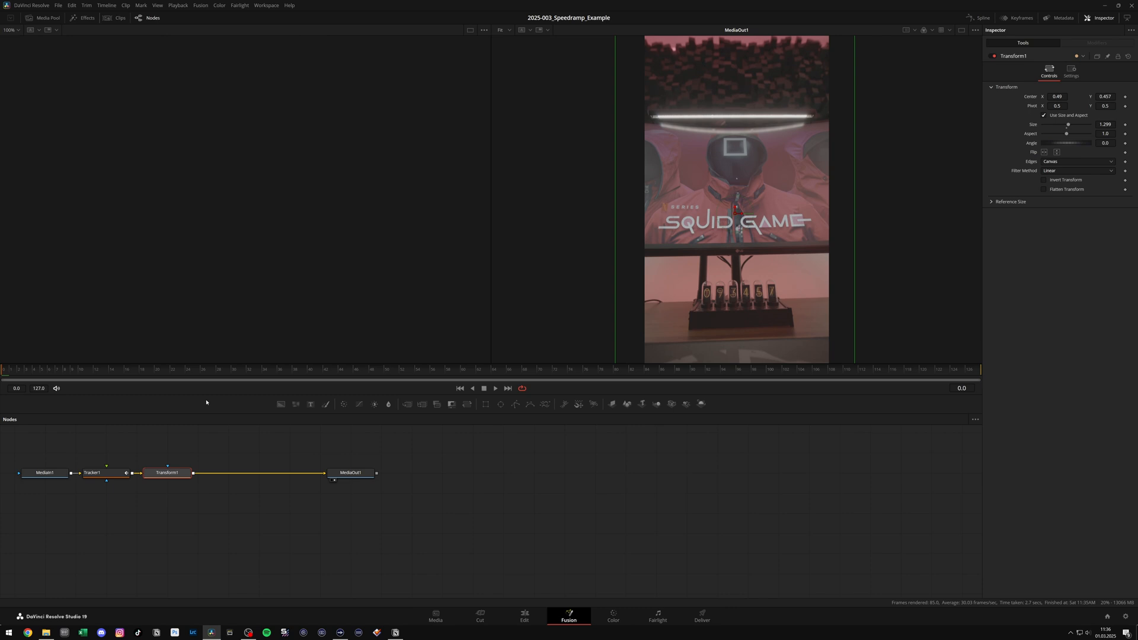
pyautogui.press('Delete')
# Step: Add a Planar Tracker node after MediaIn1
pyautogui.click(61, 474)
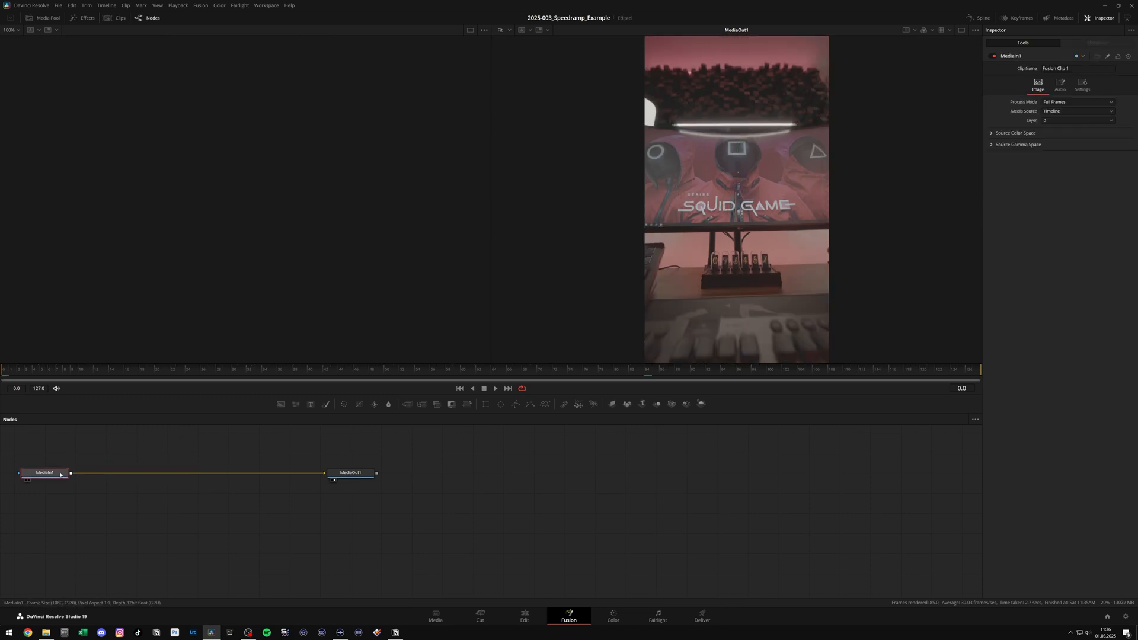
pyautogui.hotkey('shift', 'space')
pyautogui.write('planar')
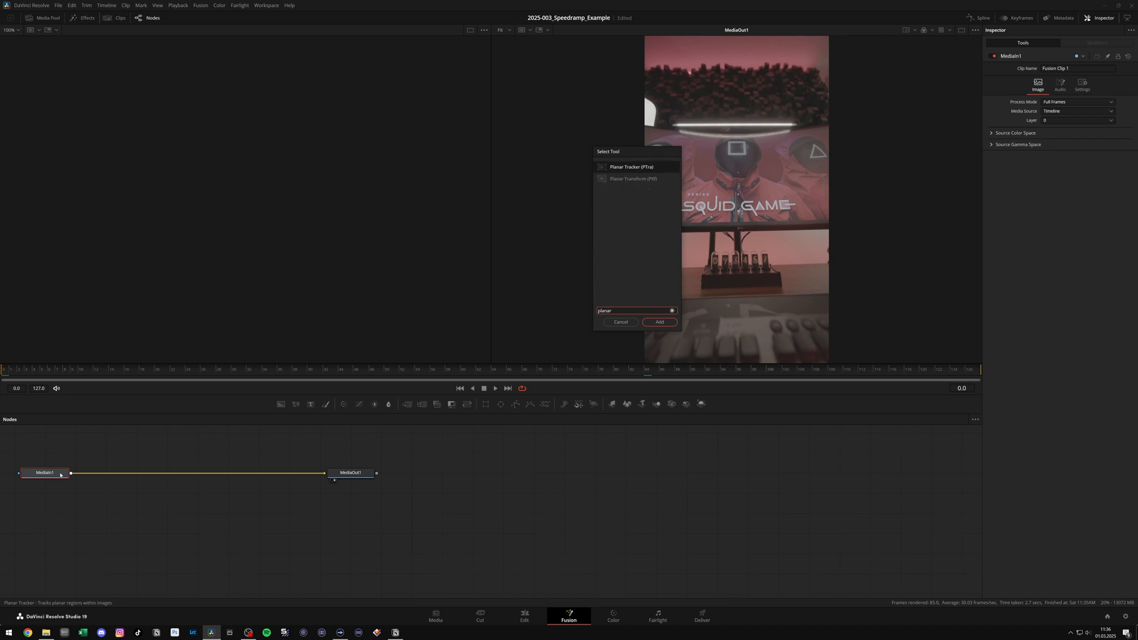
pyautogui.press('Return')
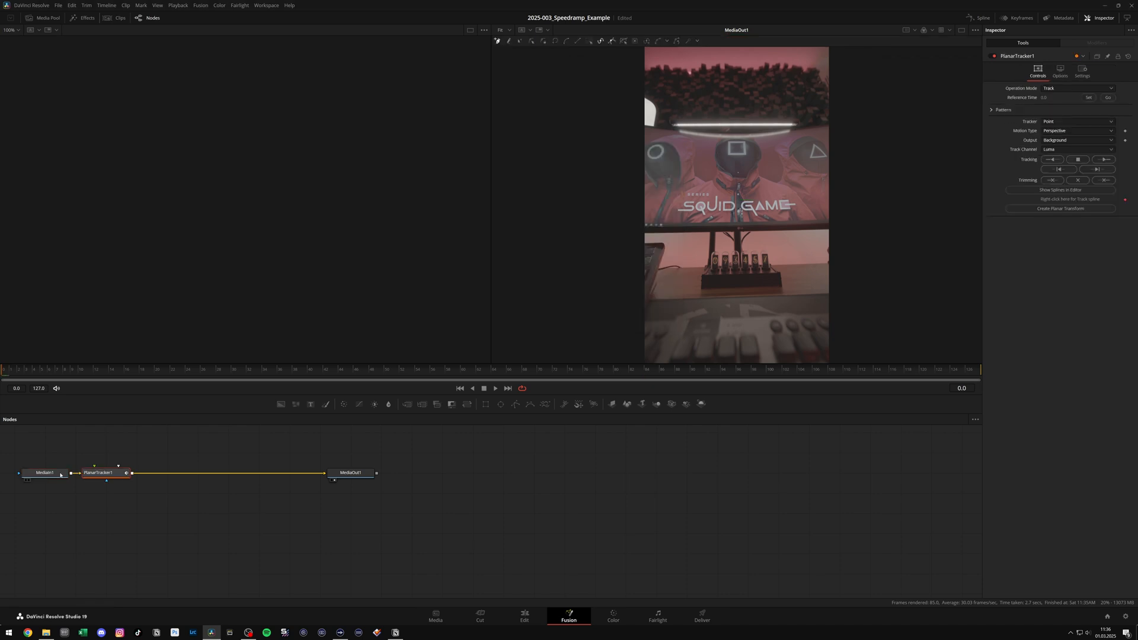
# Step: At frame 32, draw a closed tracking outline around the middle figure's mask
pyautogui.moveTo(108, 374); pyautogui.dragTo(249, 374)
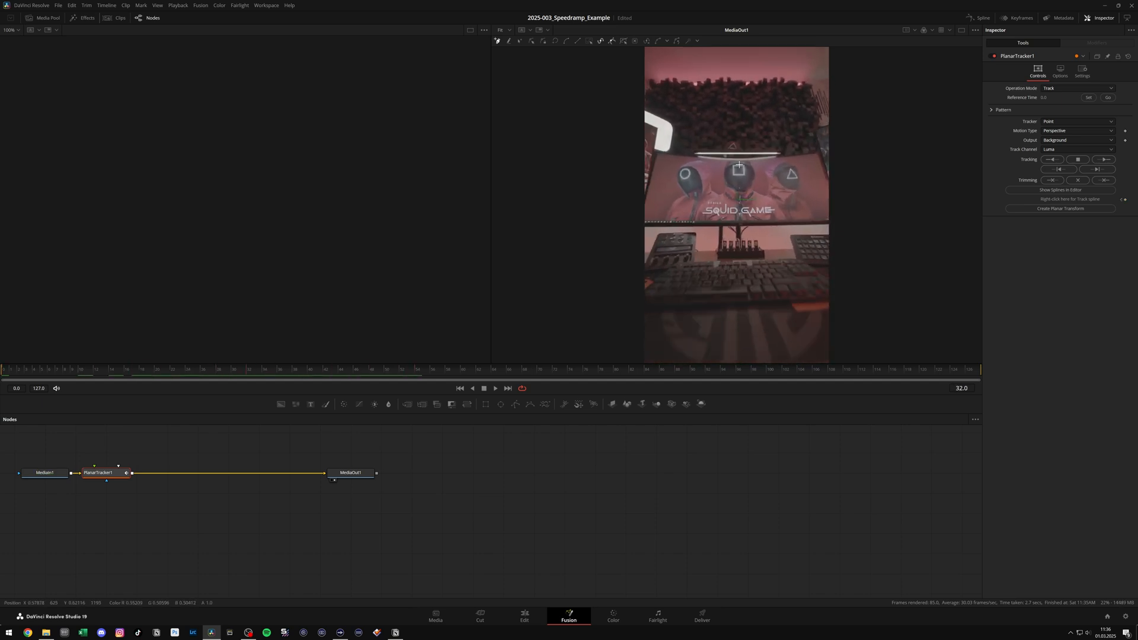
pyautogui.click(724, 166)
pyautogui.click(725, 184)
pyautogui.click(740, 191)
pyautogui.click(755, 177)
pyautogui.click(754, 161)
pyautogui.click(728, 157)
# Step: Set the planar tracker to Hybrid Point/Area with Translation, Rotation, Scale motion and reference time 32
pyautogui.click(1069, 122)
pyautogui.click(1061, 139)
pyautogui.click(1066, 132)
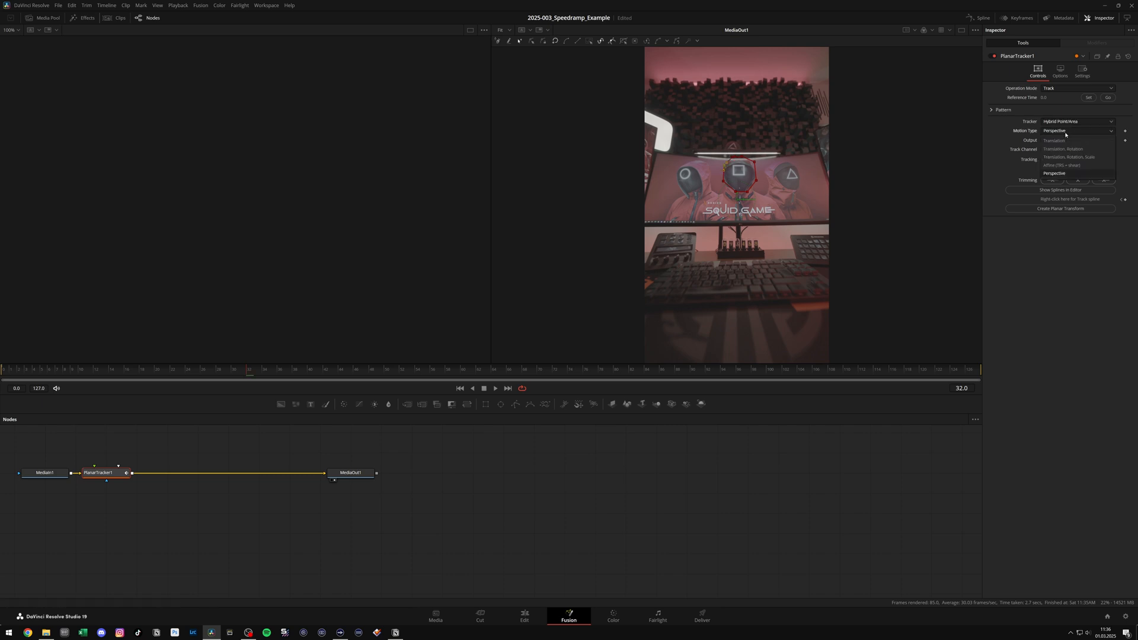
pyautogui.click(1093, 159)
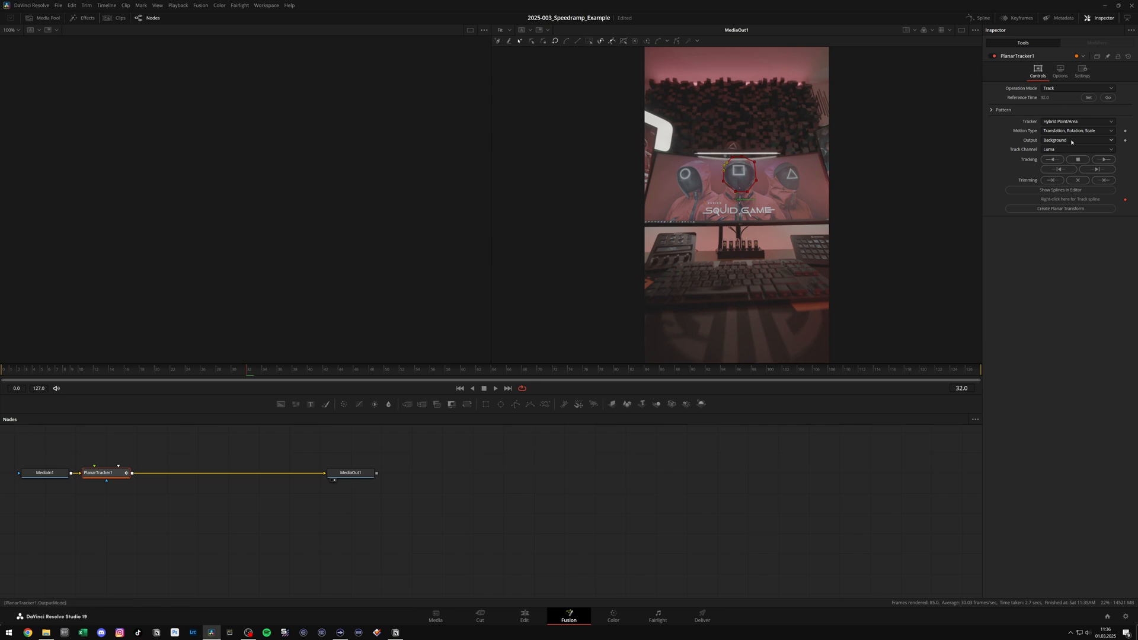
# Step: Track the mask forward to the last frame, return to the reference frame and track backward to frame 0
pyautogui.click(1105, 160)
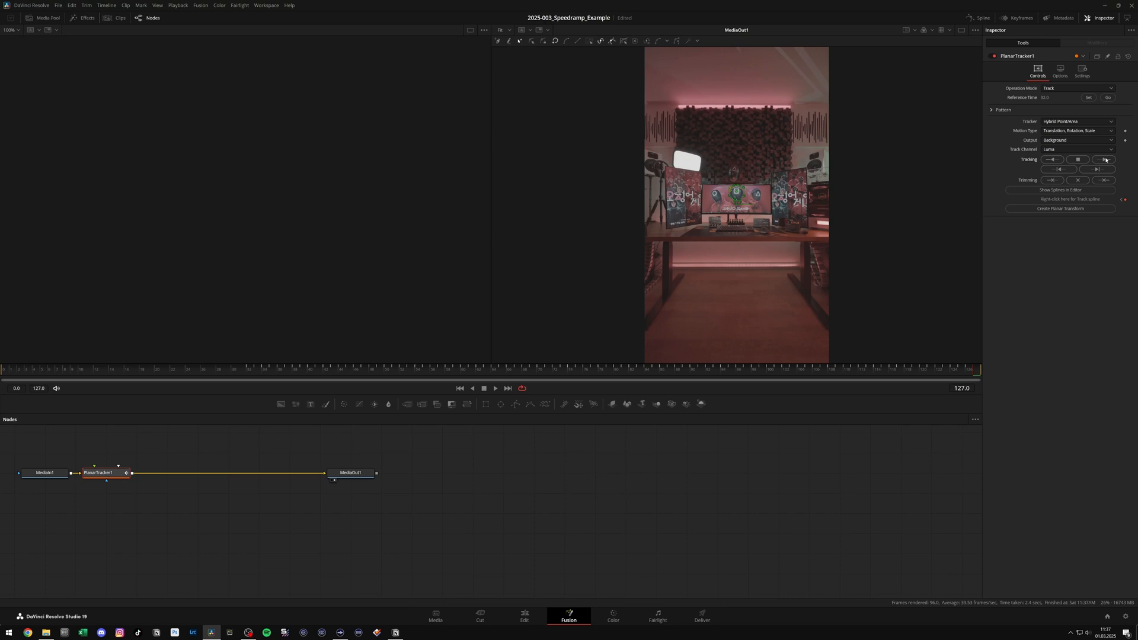
pyautogui.click(1108, 98)
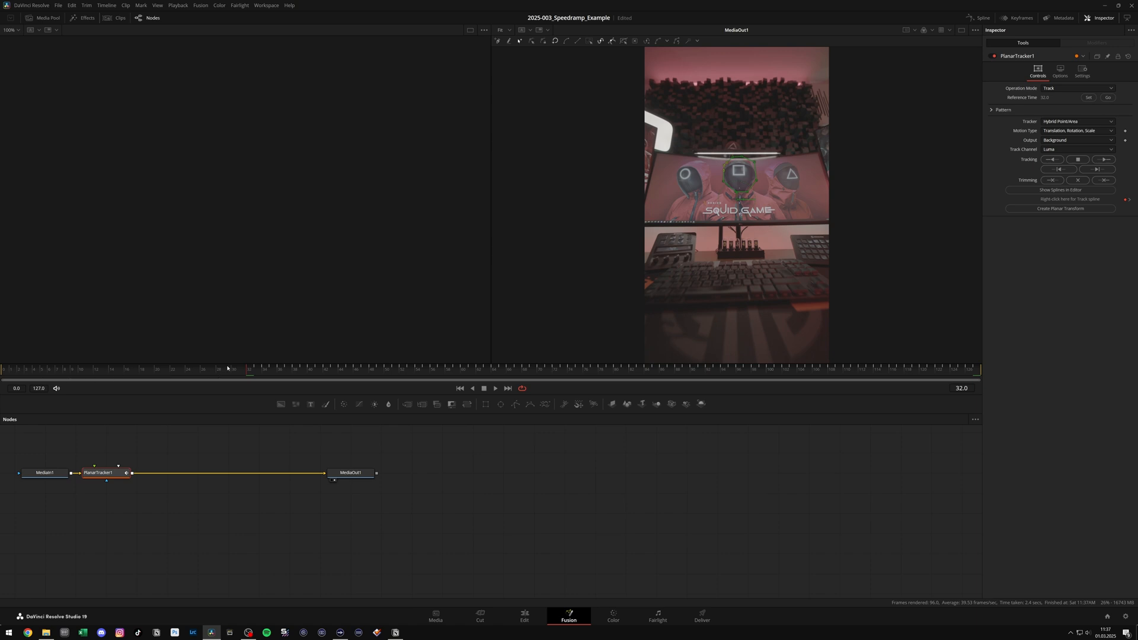
pyautogui.click(1053, 160)
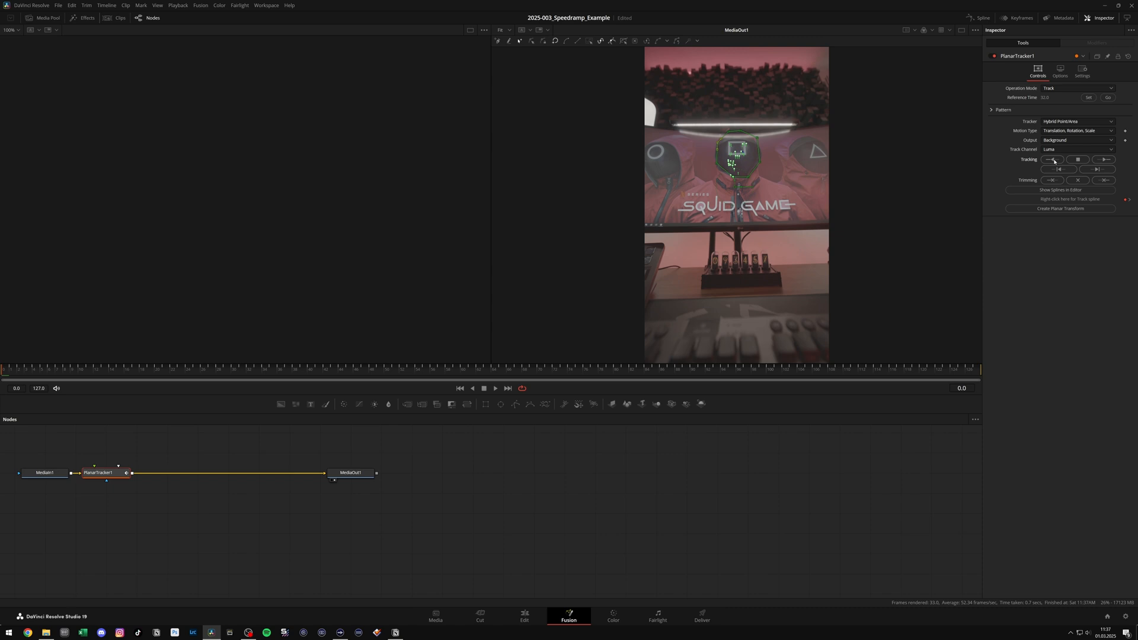
# Step: Switch the planar tracker to Stabilize, smooth only X and Y translation with a radius of 100 frames, and compute the stabilization
pyautogui.click(1073, 89)
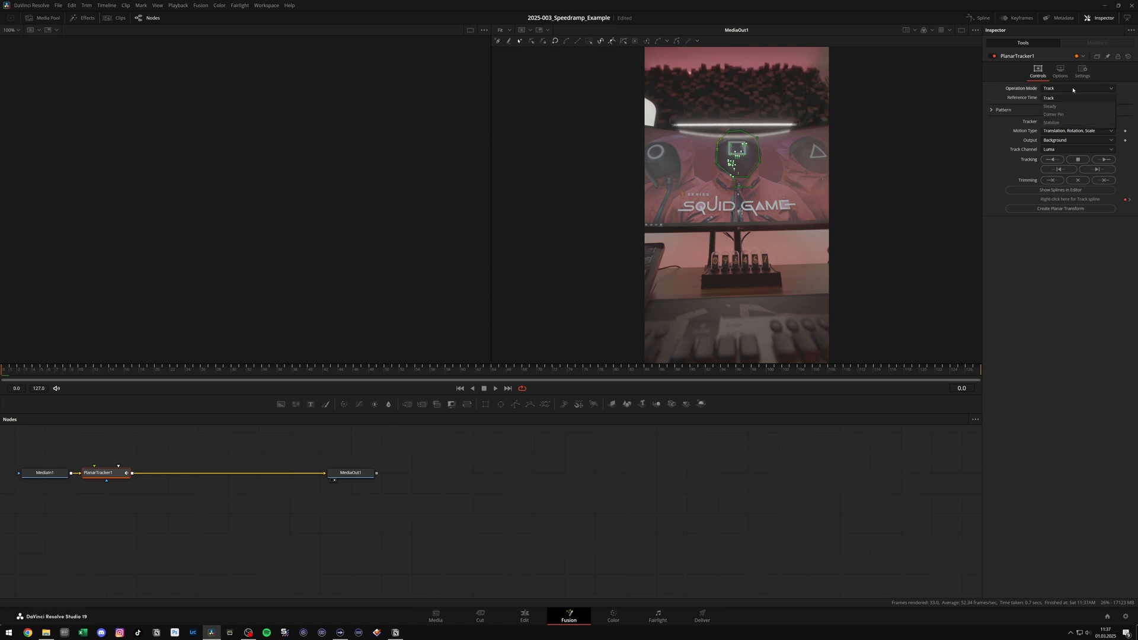
pyautogui.click(1067, 122)
pyautogui.click(1044, 129)
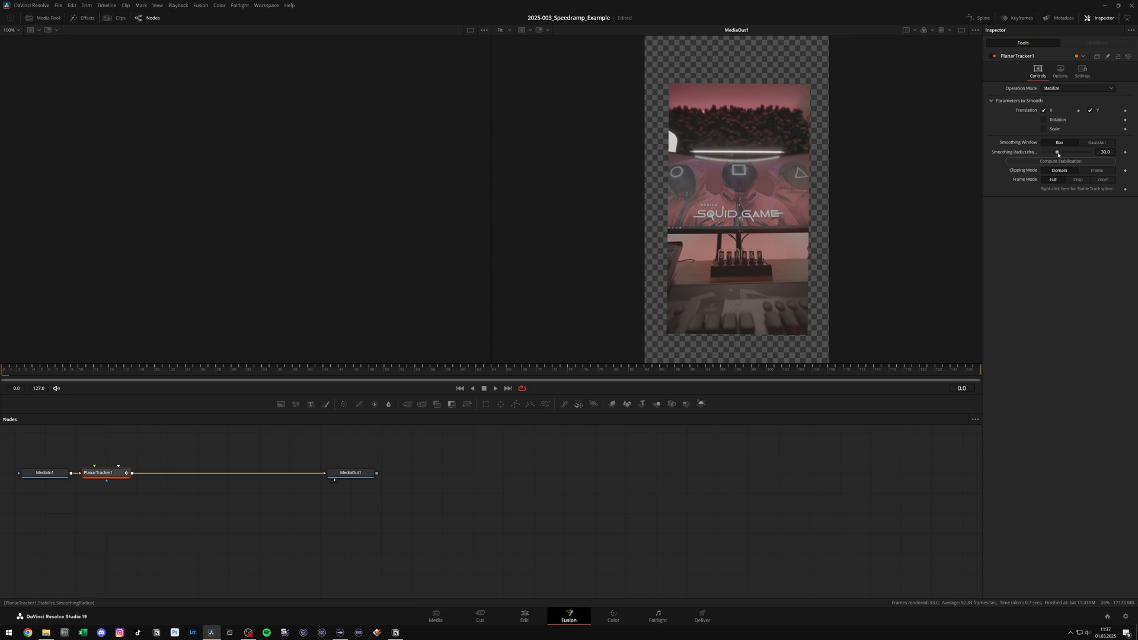
pyautogui.moveTo(1058, 153); pyautogui.dragTo(1130, 154)
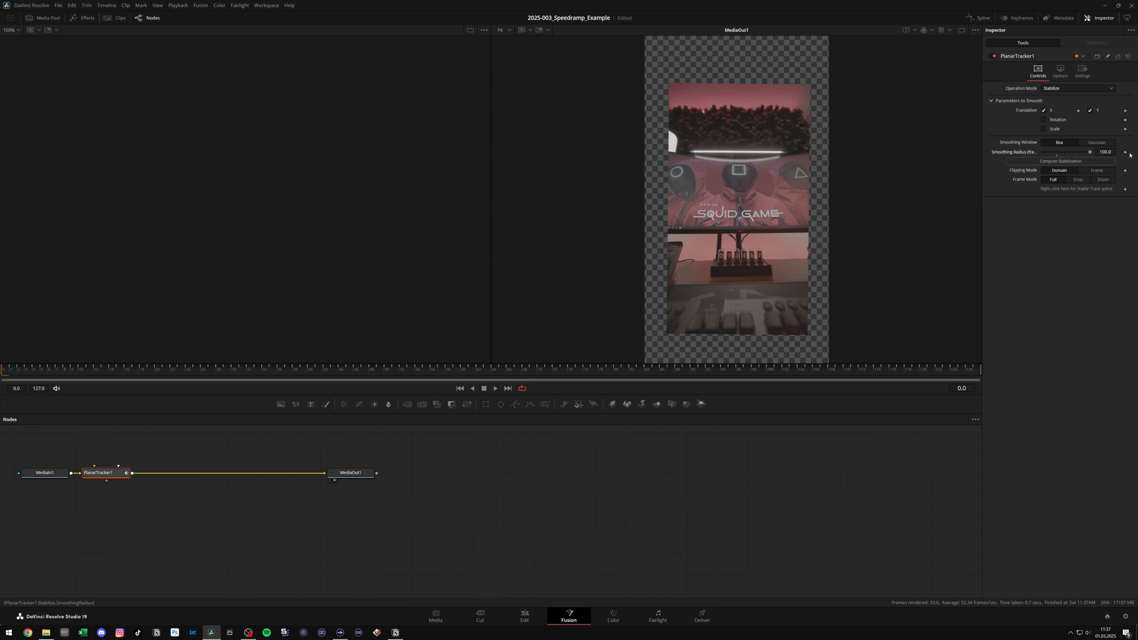
pyautogui.click(1065, 163)
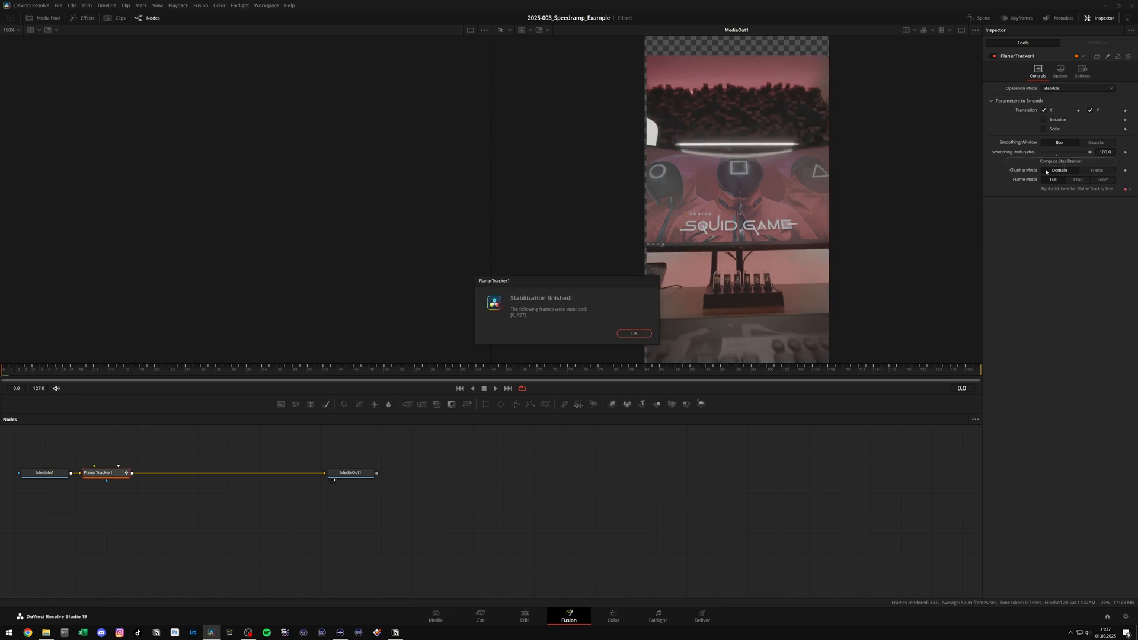
# Step: Set the stabilized clip's clipping mode to Frame and frame mode to Zoom, auto-zoom it, and play back the result
pyautogui.click(634, 333)
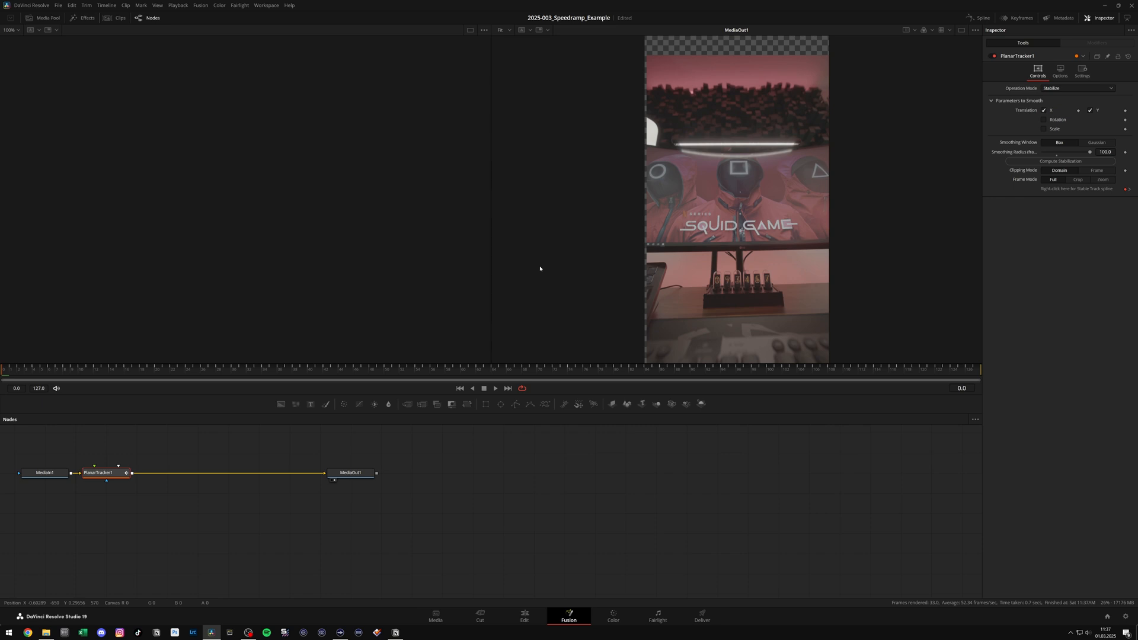
pyautogui.click(1102, 172)
pyautogui.click(1104, 181)
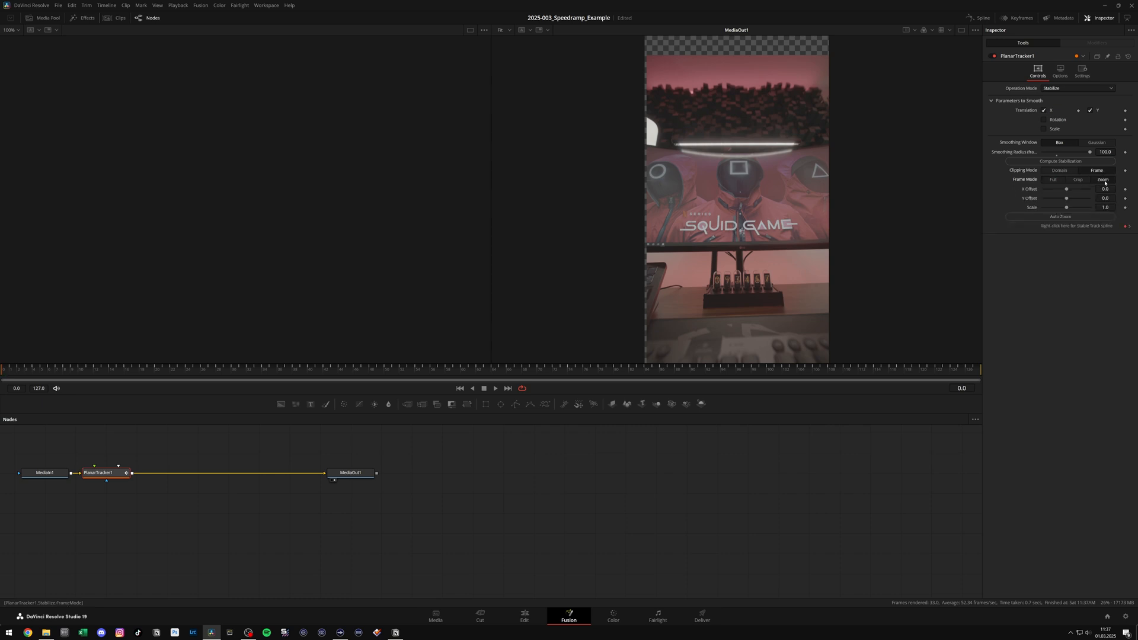
pyautogui.click(1072, 218)
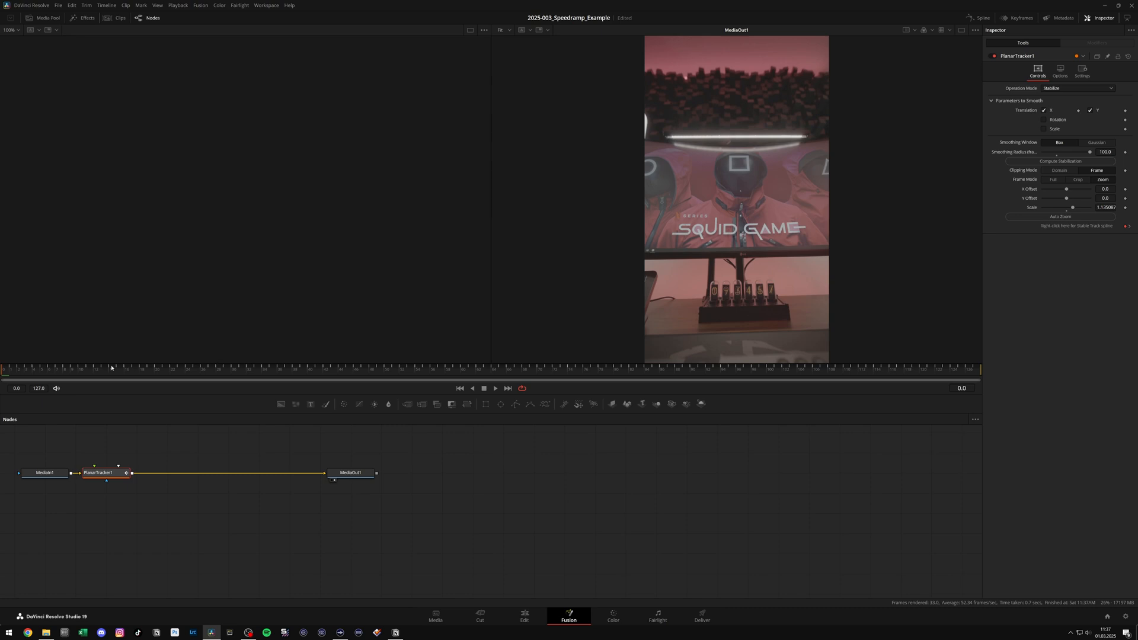
pyautogui.moveTo(31, 373); pyautogui.dragTo(779, 376)
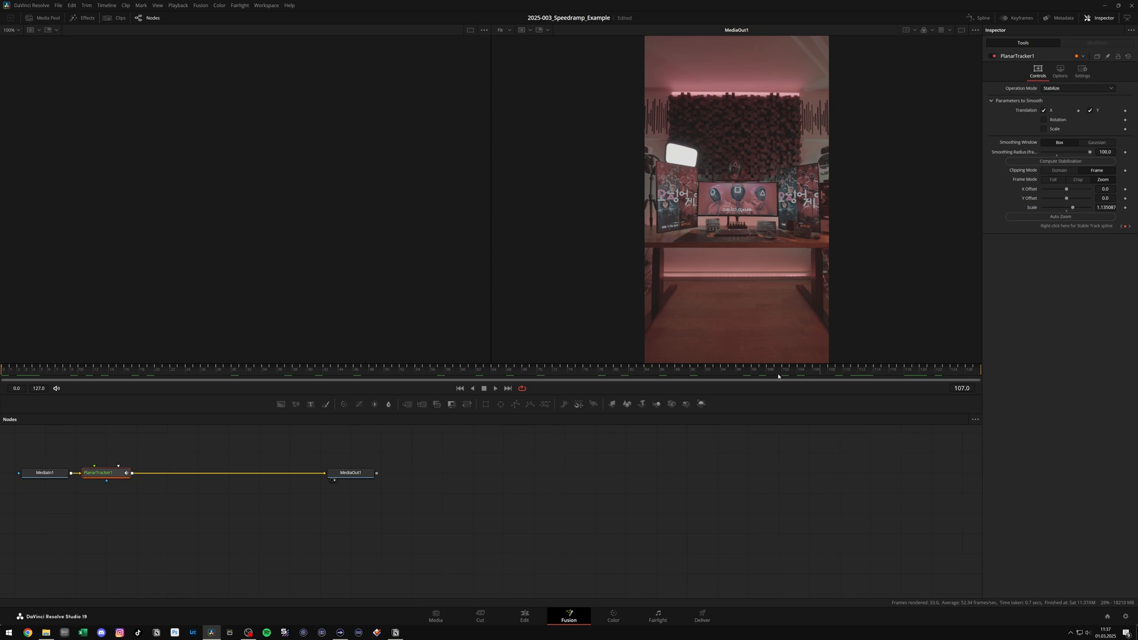
pyautogui.press('space')
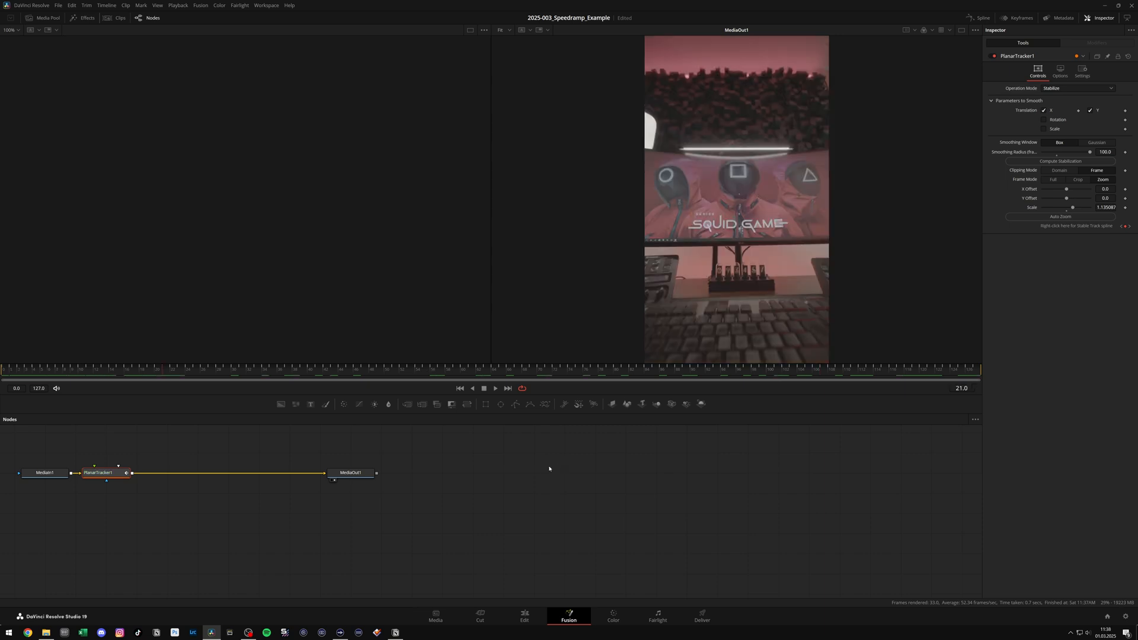
# Step: Return to the edit timeline, remove the disabled Fusion Clip 1 from Video 2 and go to the timeline start
pyautogui.click(524, 617)
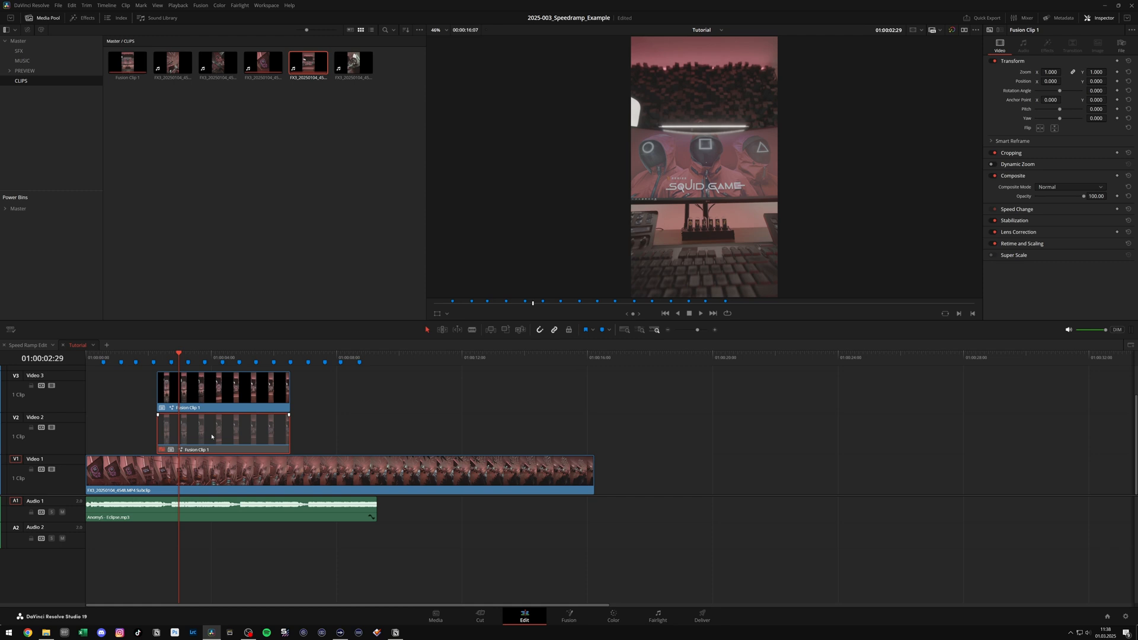
pyautogui.scroll(3, 174, 425)
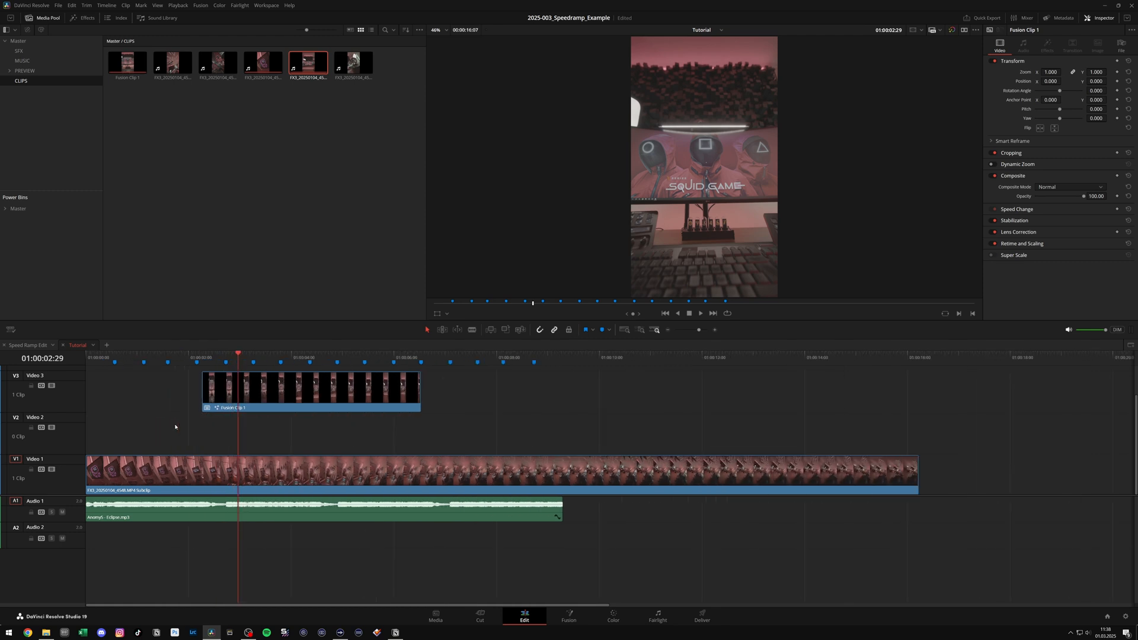
pyautogui.press('Home')
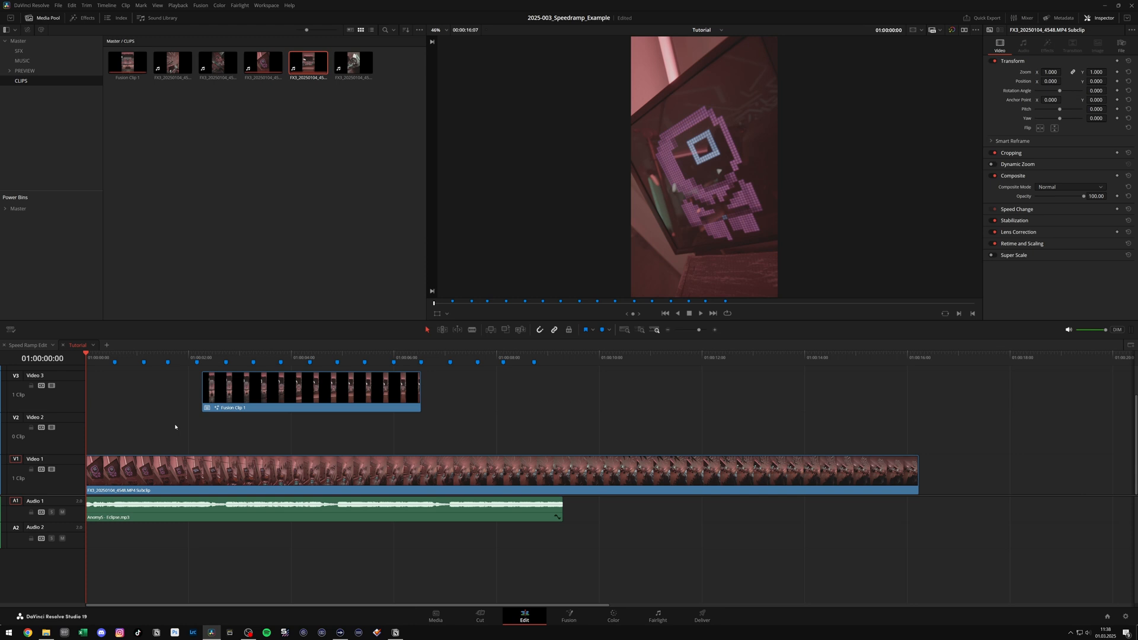
# Step: Show retime controls on the Video 1 subclip and add a speed point at the 01:00:00:17 beat marker
pyautogui.click(151, 456)
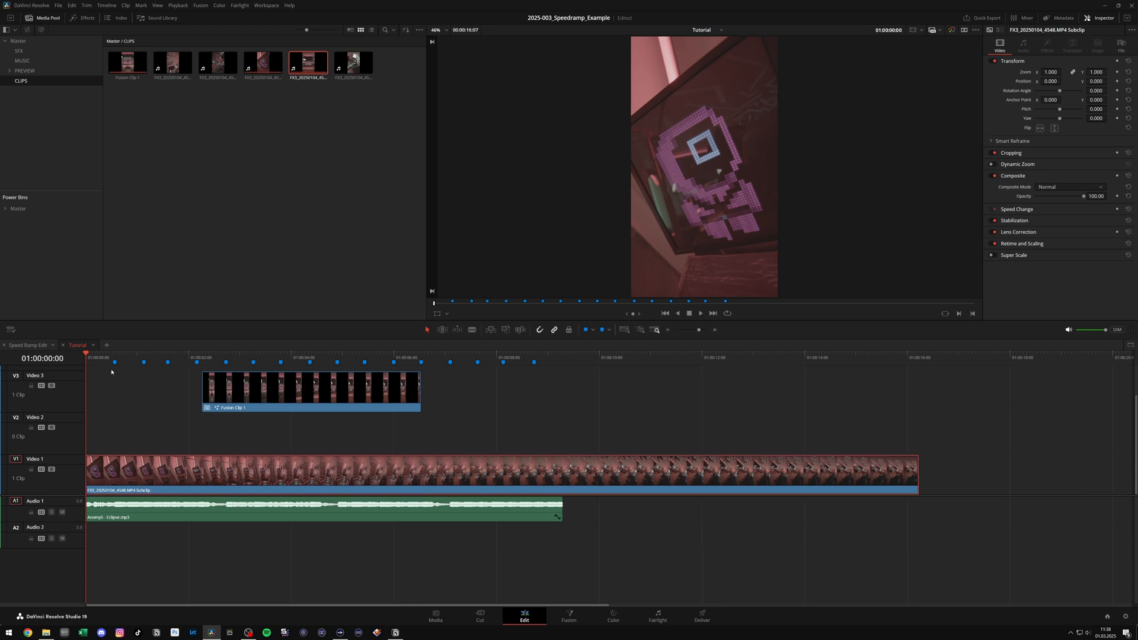
pyautogui.press('space')
pyautogui.press('space')
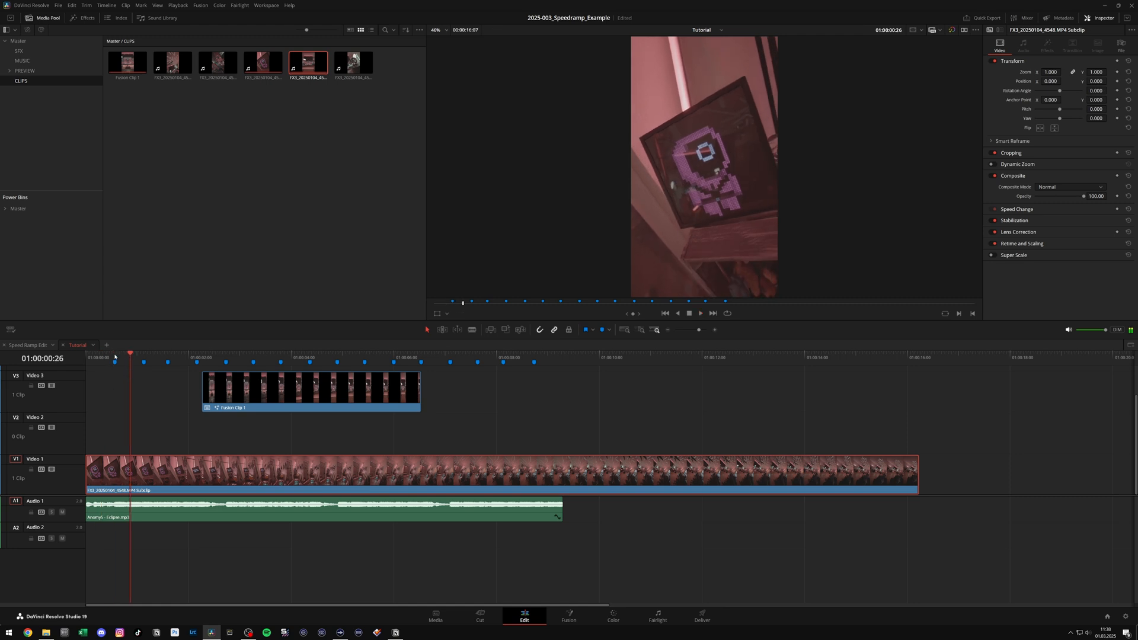
pyautogui.click(112, 359)
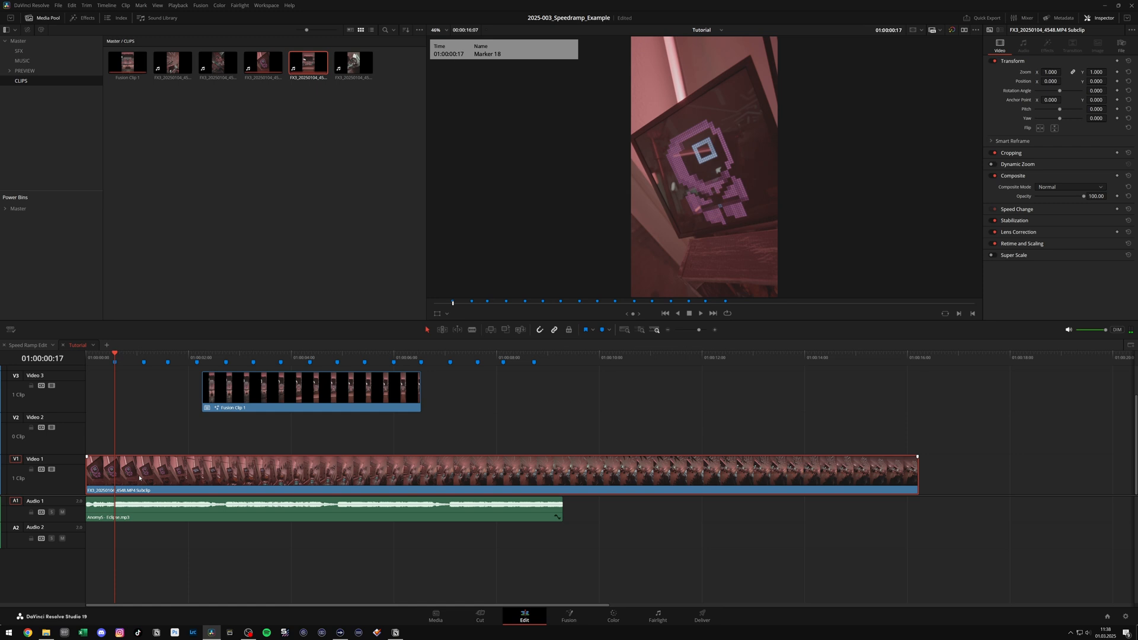
pyautogui.hotkey('ctrl', 'r')
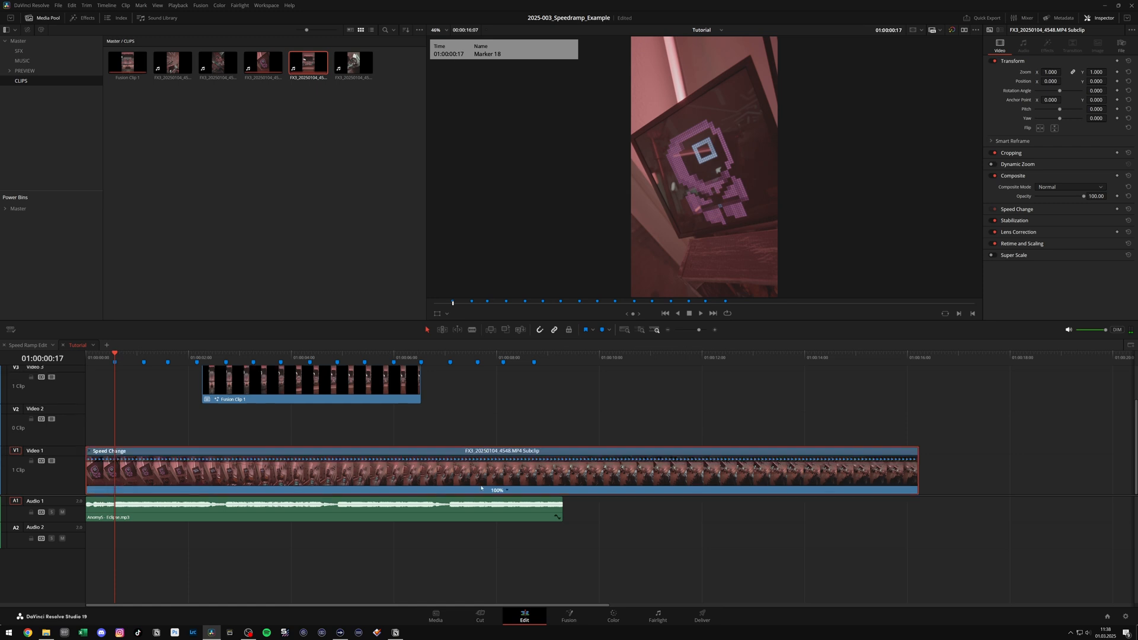
pyautogui.click(506, 490)
pyautogui.click(525, 519)
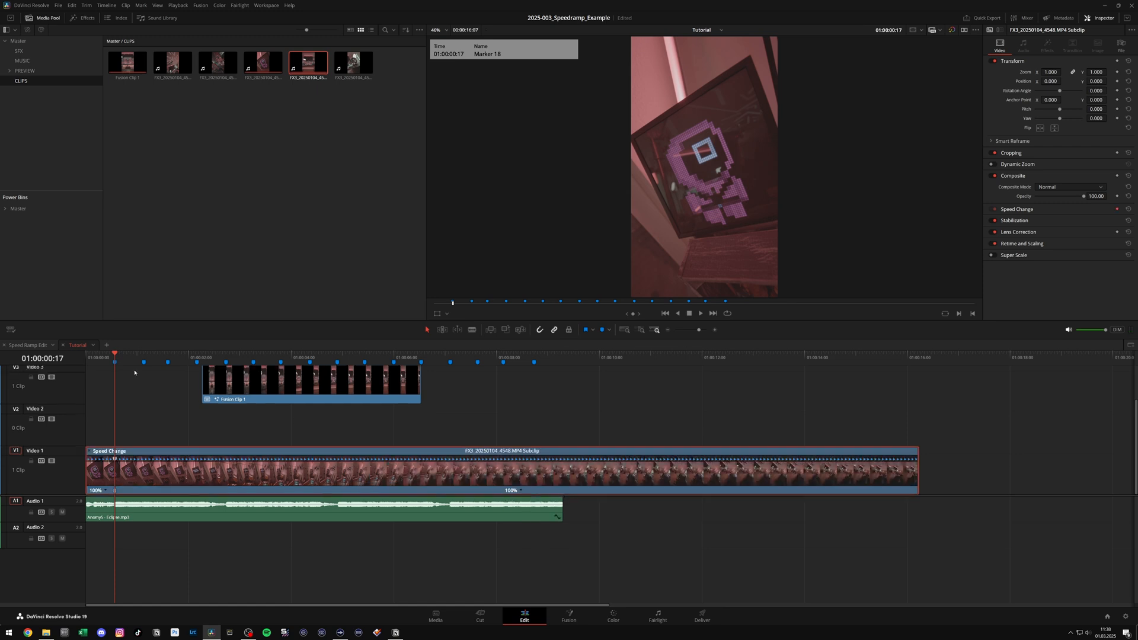
# Step: Add a second speed point at 01:00:10:14 and pull it back to the beat marker at 01:00:01:04
pyautogui.moveTo(123, 360); pyautogui.dragTo(624, 363)
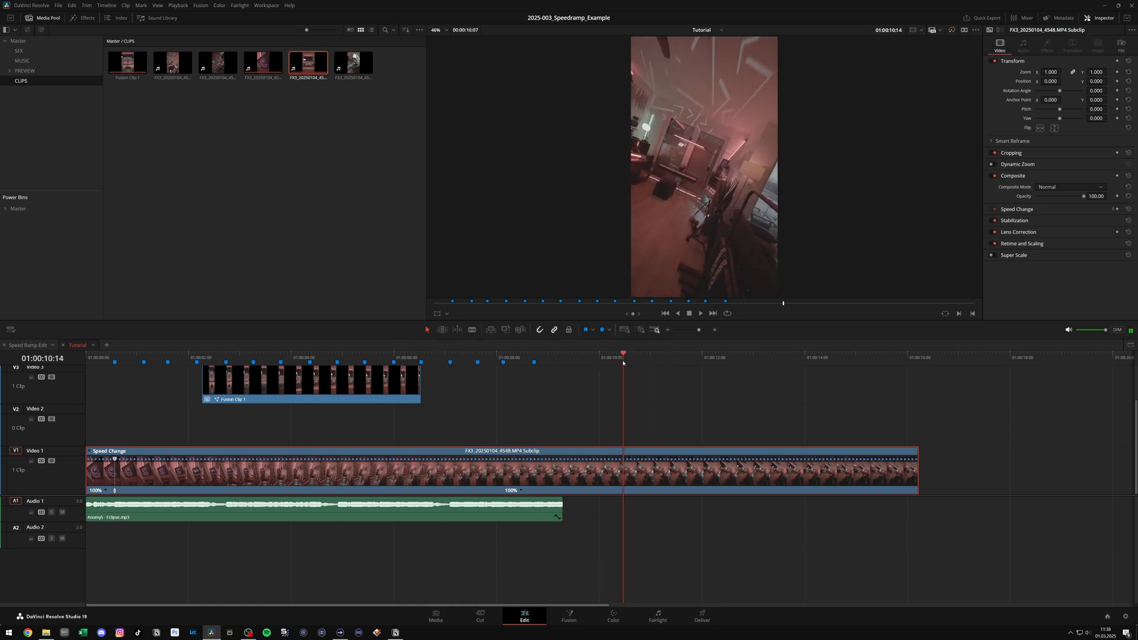
pyautogui.click(521, 490)
pyautogui.click(536, 513)
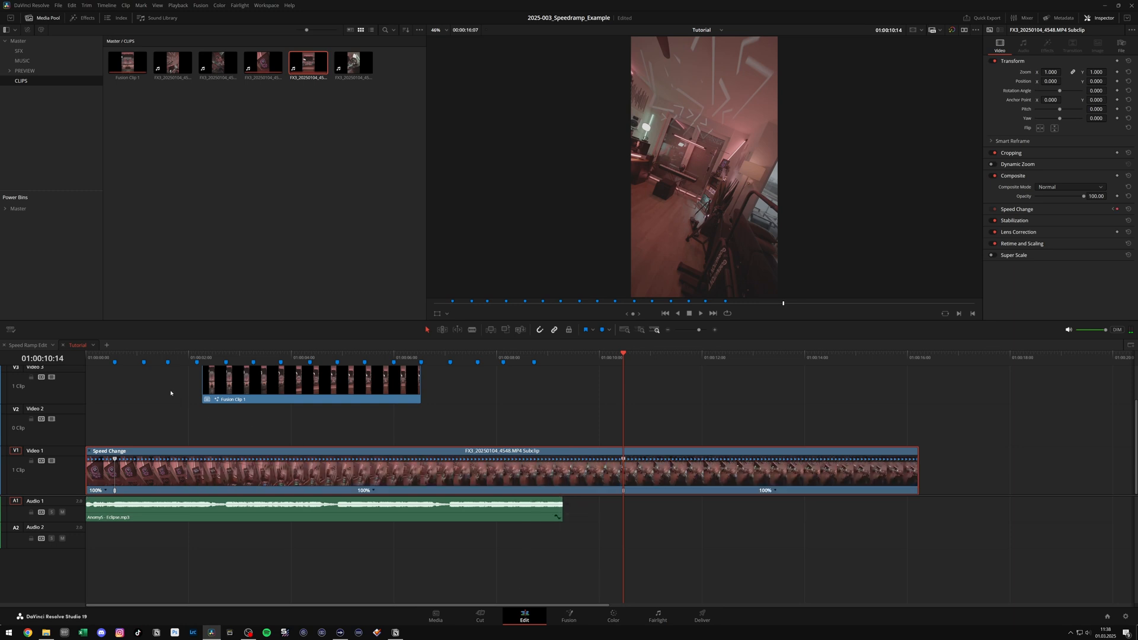
pyautogui.click(144, 362)
pyautogui.moveTo(623, 460); pyautogui.dragTo(145, 461)
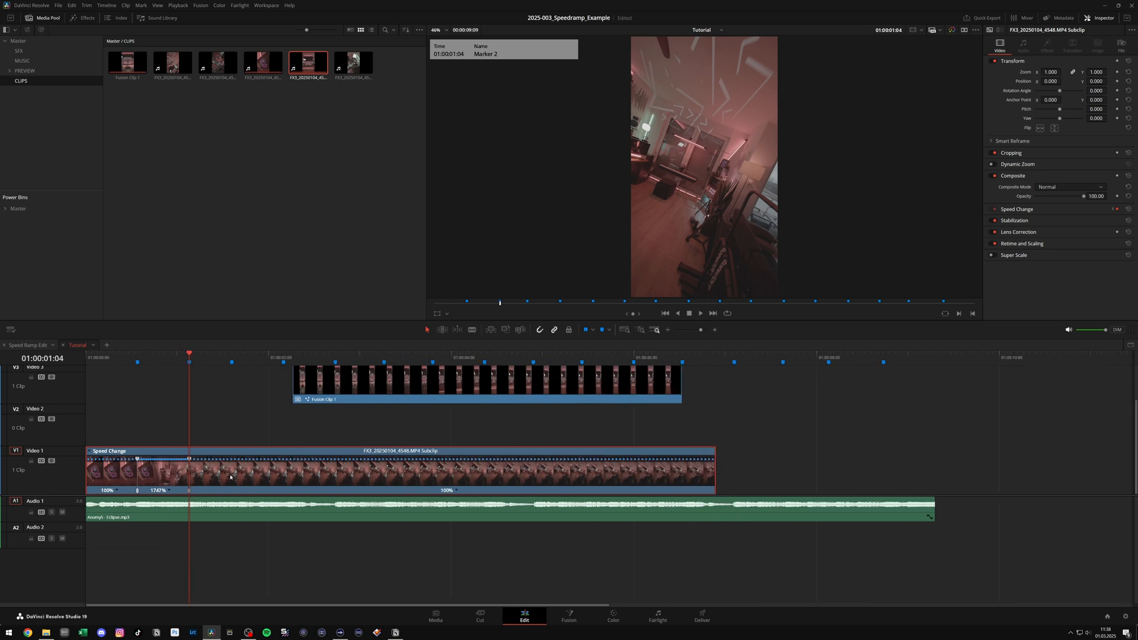
# Step: Smooth both speed points on the subclip's Retime Speed curve with Bezier easing and play the ramp from the start
pyautogui.hotkey('shift', 'c')
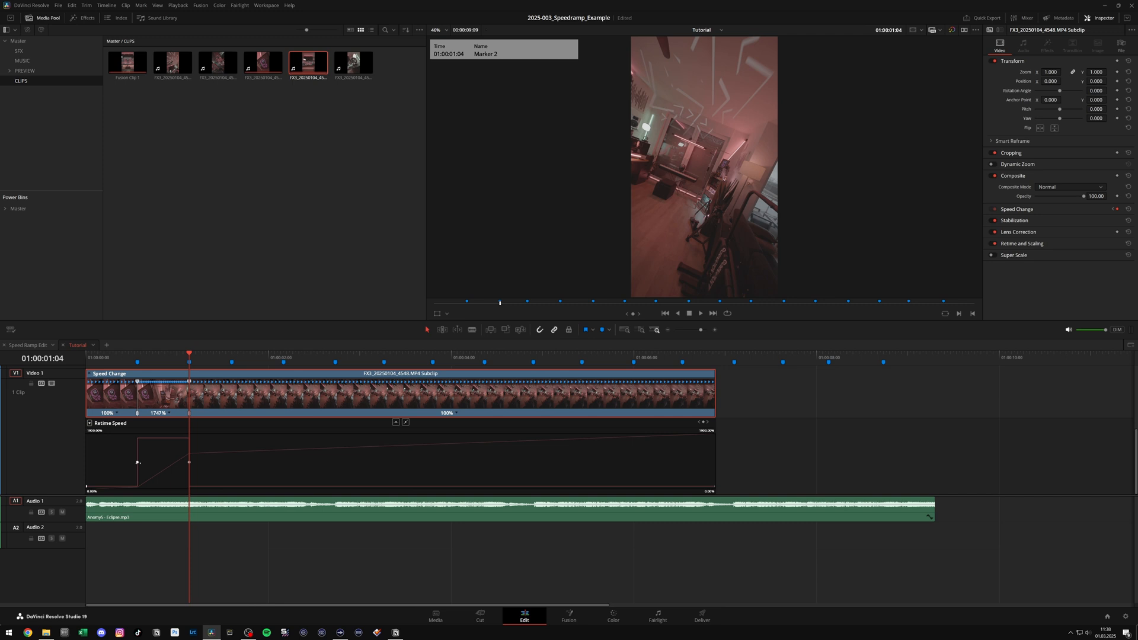
pyautogui.click(137, 462)
pyautogui.click(396, 423)
pyautogui.moveTo(151, 463); pyautogui.dragTo(210, 462)
pyautogui.click(189, 462)
pyautogui.click(396, 424)
pyautogui.click(87, 358)
pyautogui.press('space')
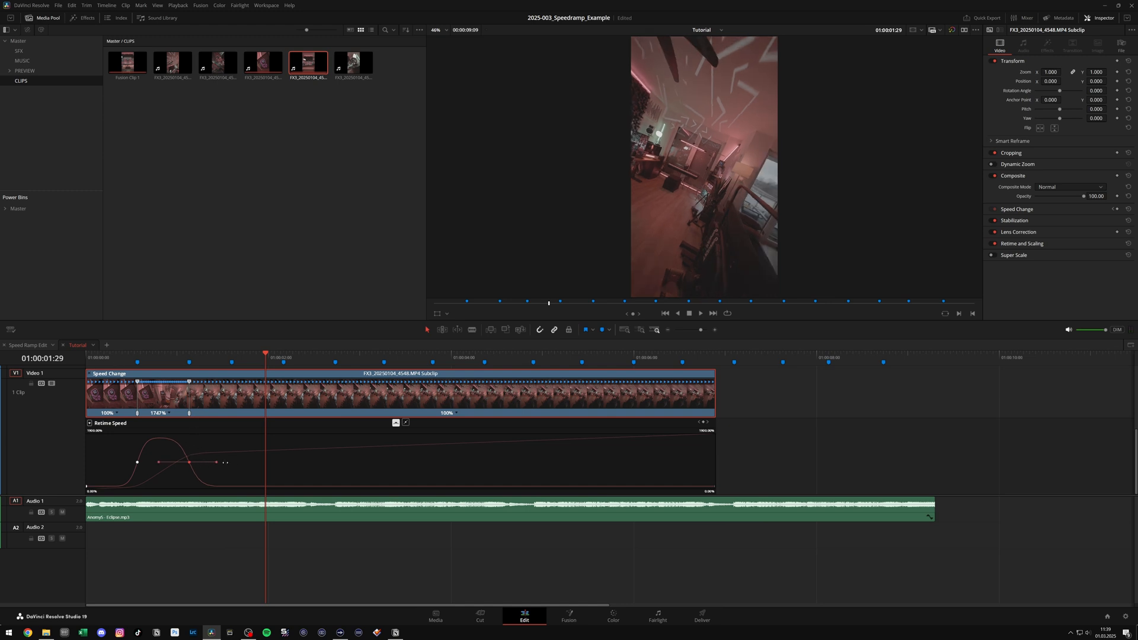
# Step: Try adjusting the second speed point's curve handle, undo it, and reset the subclip to its original speed
pyautogui.moveTo(211, 463)
pyautogui.mouseDown()
pyautogui.moveTo(196, 463)
pyautogui.moveTo(345, 463)
pyautogui.moveTo(223, 466)
pyautogui.mouseUp()
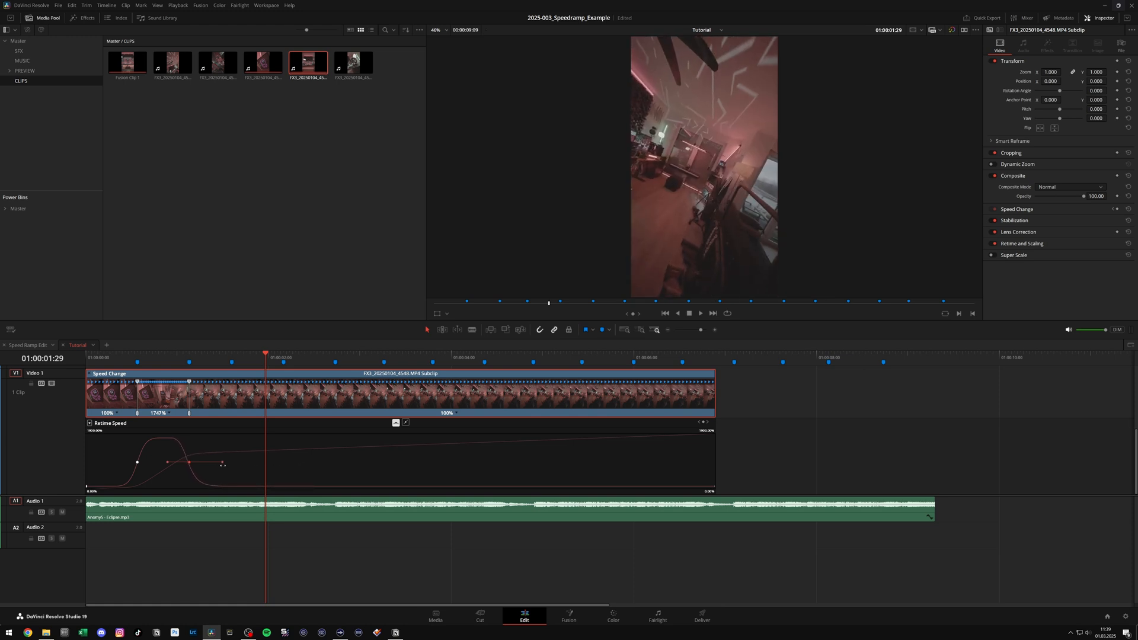
pyautogui.hotkey('ctrl', 'z')
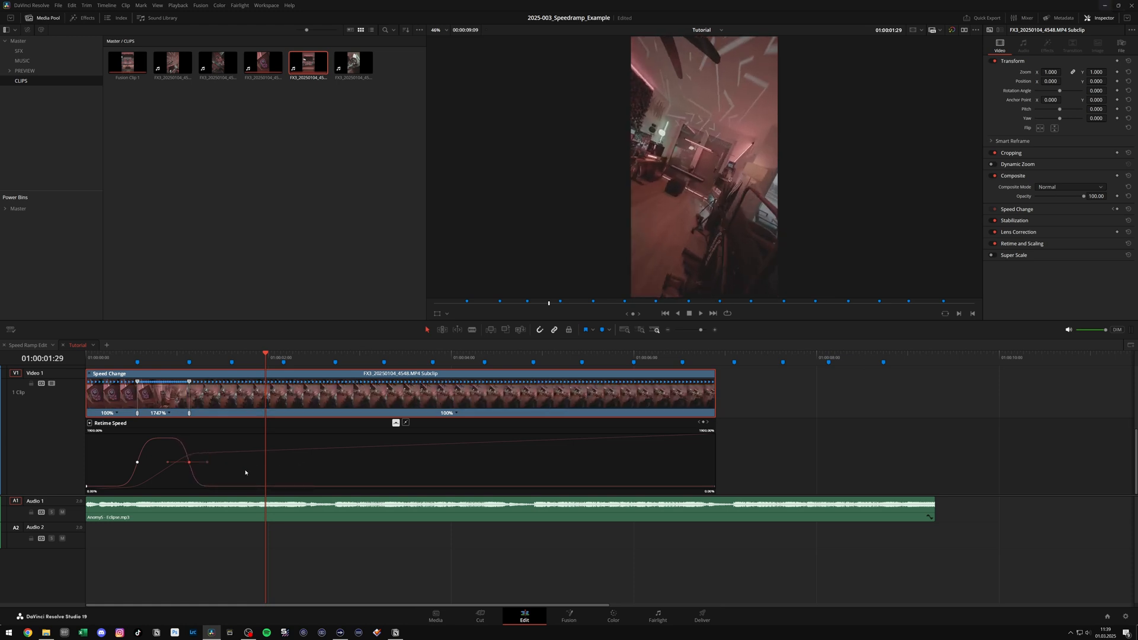
pyautogui.press('Home')
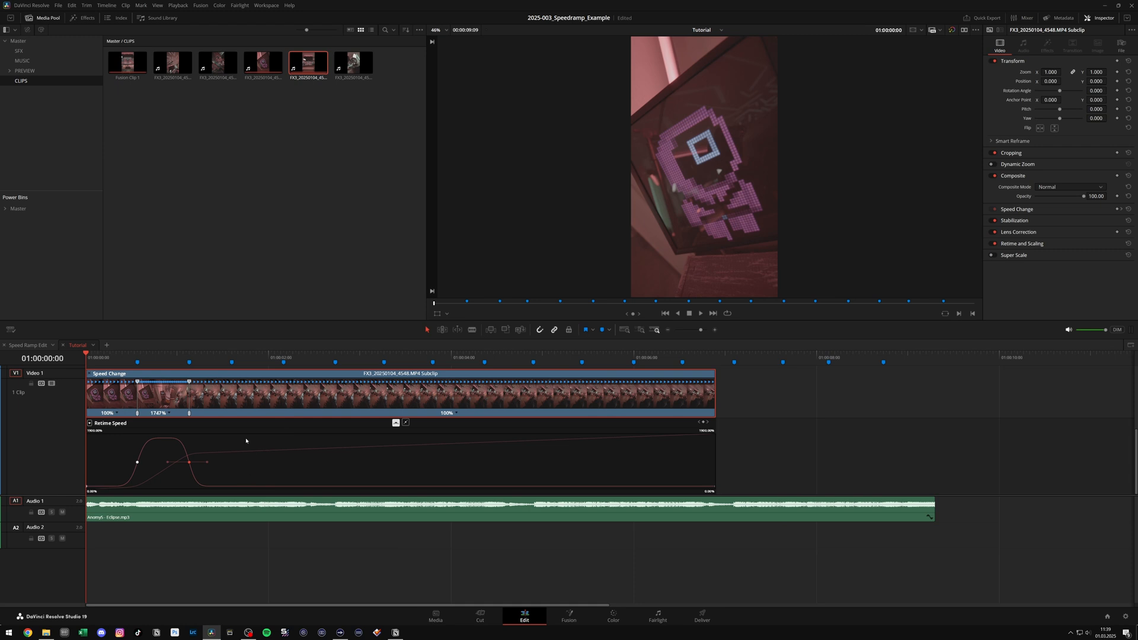
pyautogui.rightClick(455, 418)
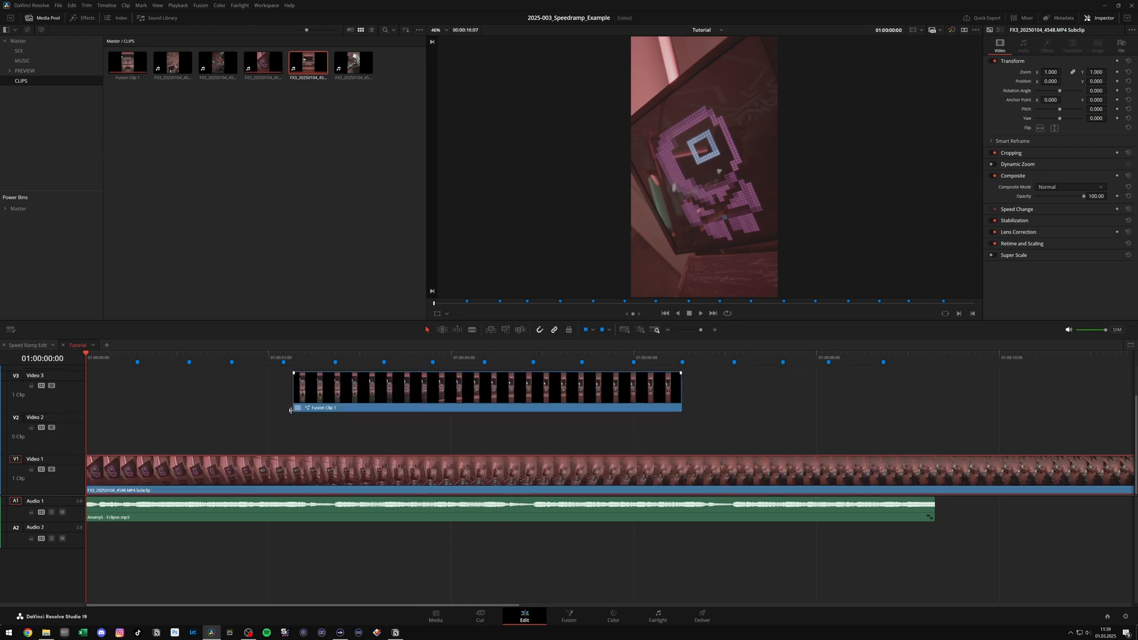
# Step: Play the track from the start and recolor the beat marker at 01:00:00:17 to yellow
pyautogui.press('space')
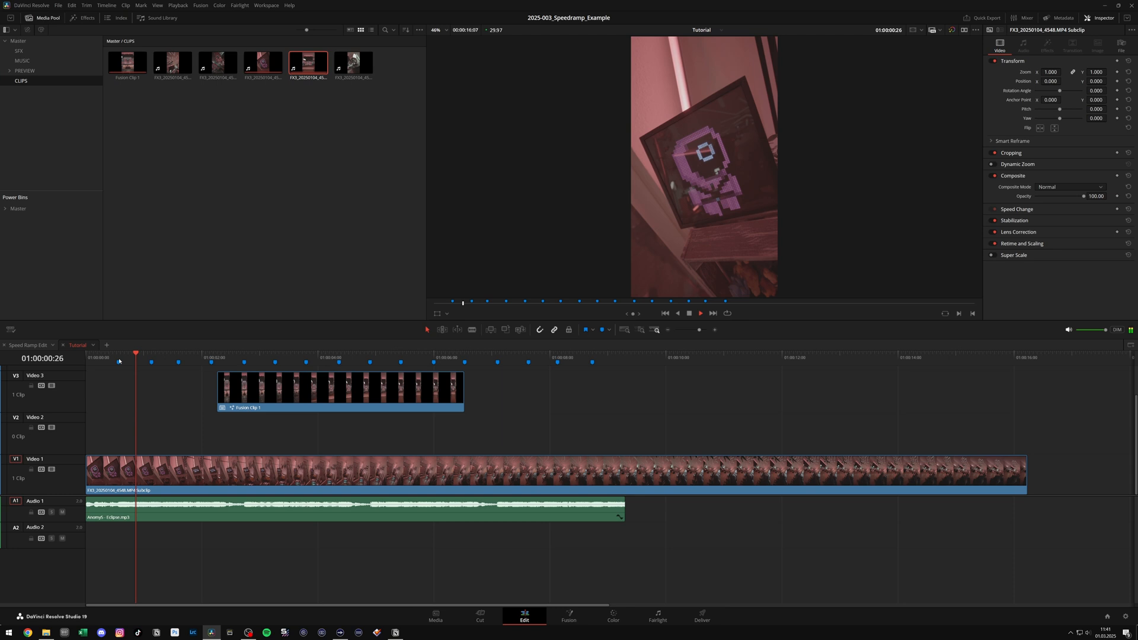
pyautogui.click(119, 360)
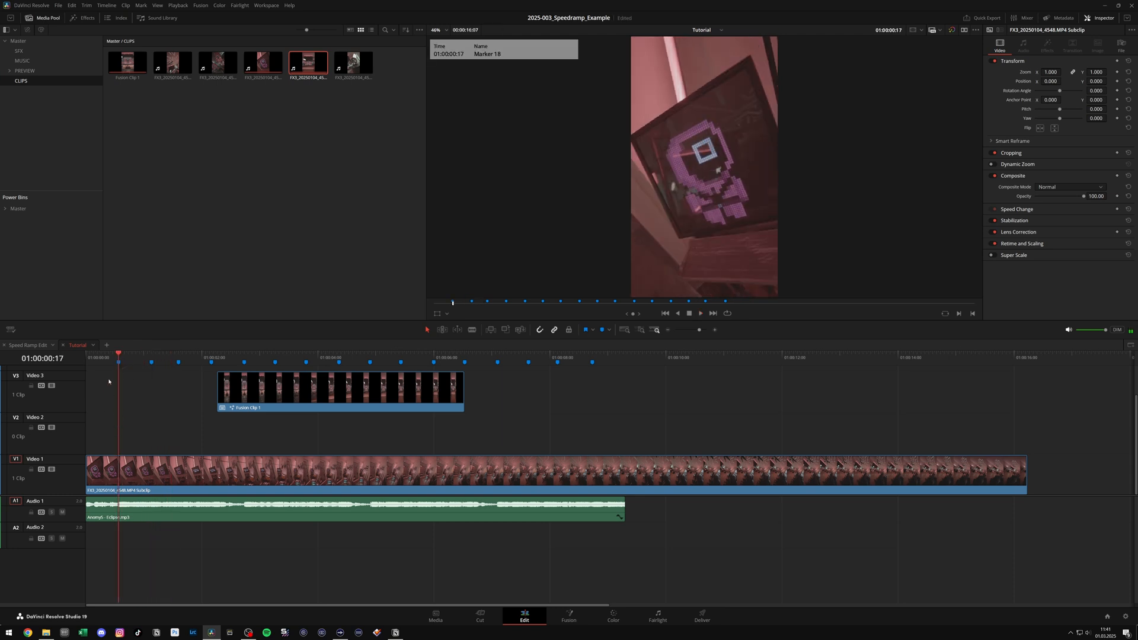
pyautogui.rightClick(120, 363)
pyautogui.moveTo(145, 401)
pyautogui.click(248, 426)
# Step: Play on to the next main beat and recolor the marker at 01:00:02:22 to yellow
pyautogui.click(141, 358)
pyautogui.press('space')
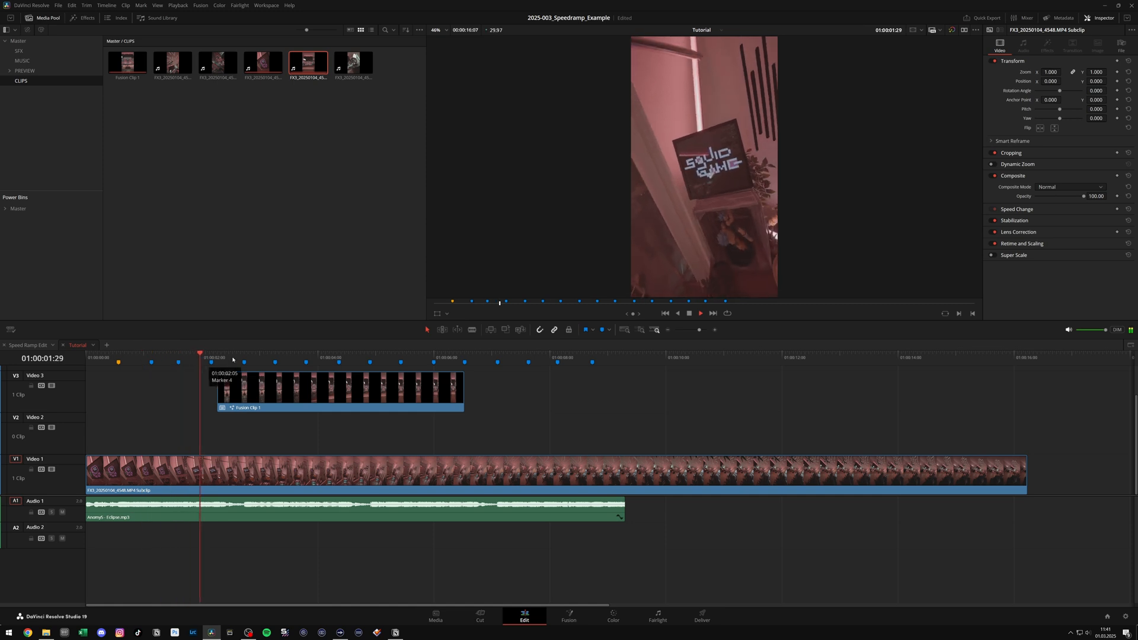
pyautogui.click(245, 361)
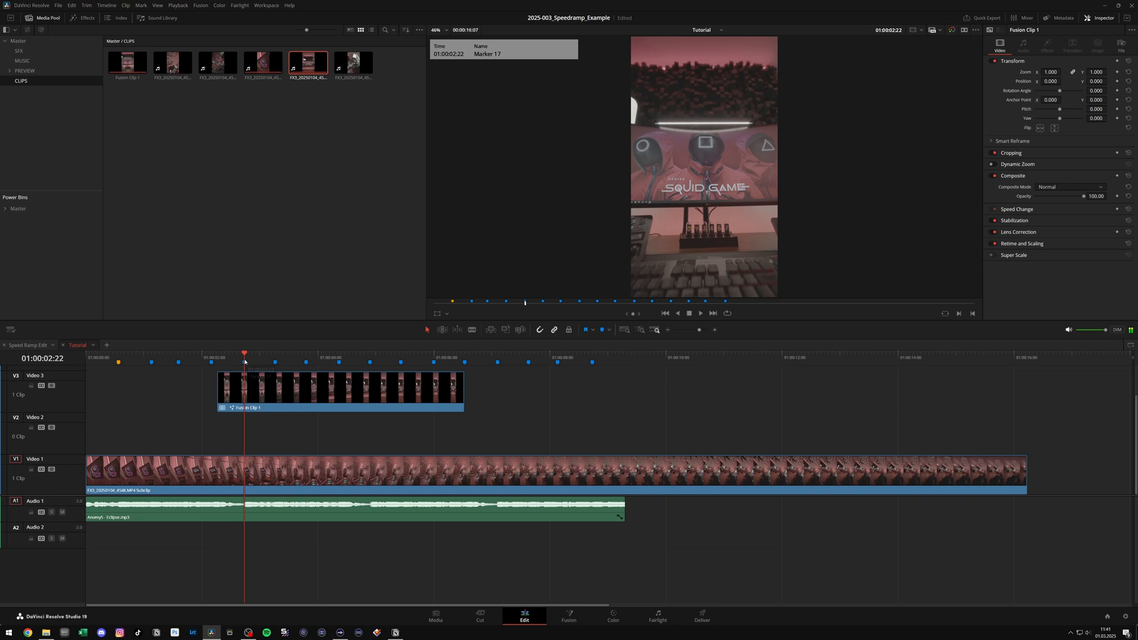
pyautogui.rightClick(245, 361)
pyautogui.moveTo(285, 401)
pyautogui.click(382, 428)
# Step: Duplicate the Video 1 subclip onto Video 2, and disable both the original subclip and Fusion Clip 1
pyautogui.click(118, 362)
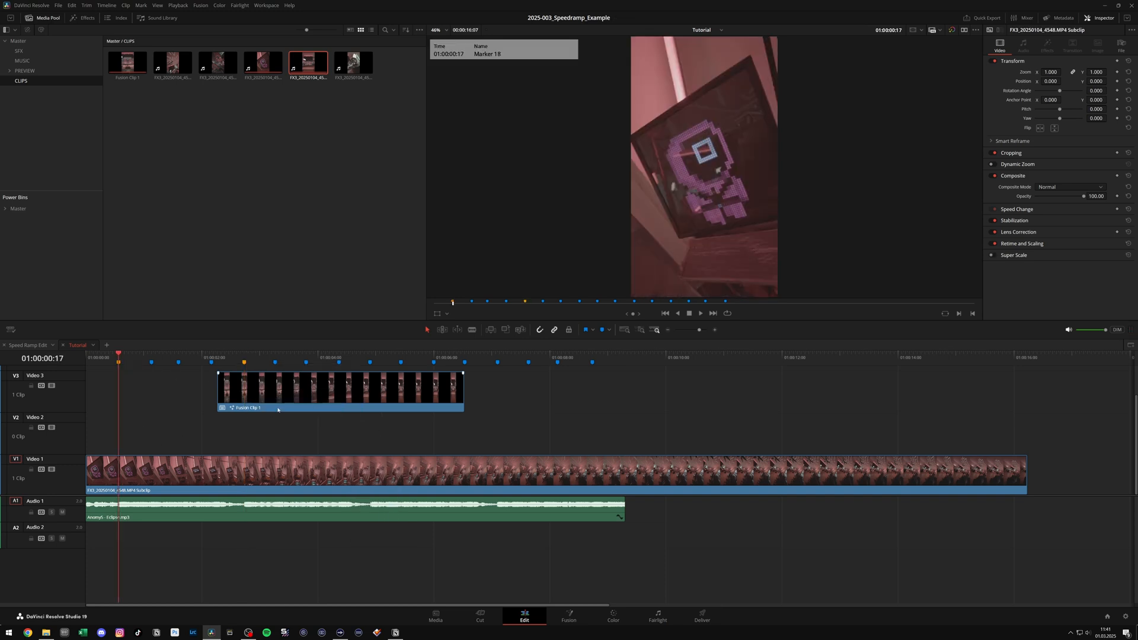
pyautogui.click(132, 476)
pyautogui.moveTo(162, 475); pyautogui.dragTo(147, 454)
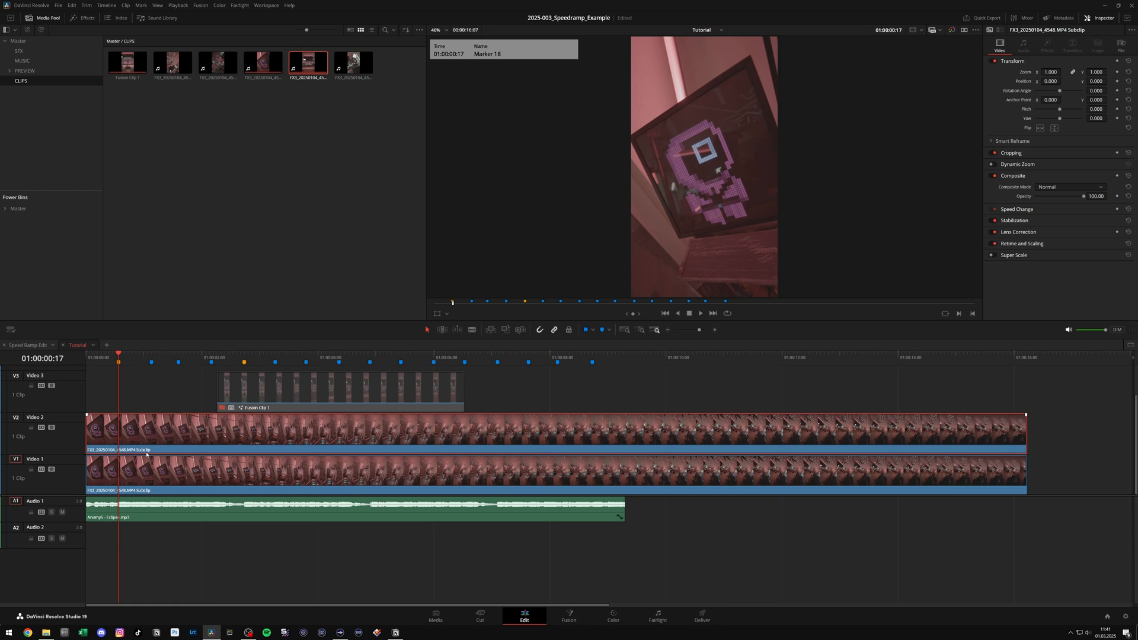
pyautogui.click(150, 478)
pyautogui.press('d')
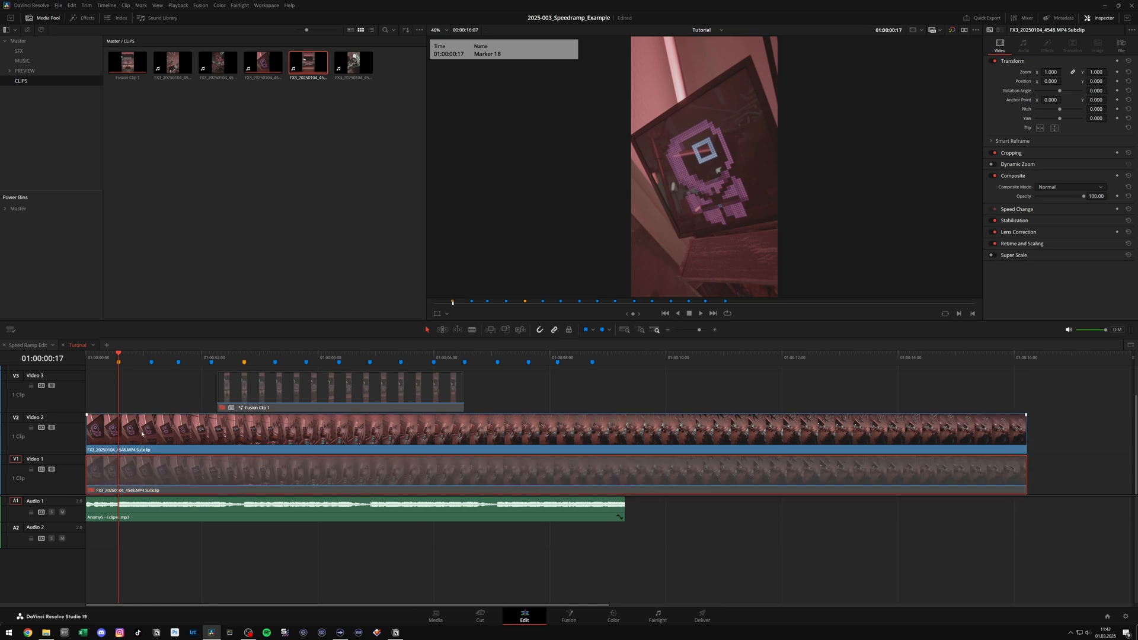
# Step: Move the Video 2 subclip to start at the 01:00:00:17 marker and open it in Fusion as a new Fusion clip
pyautogui.moveTo(142, 434); pyautogui.dragTo(174, 433)
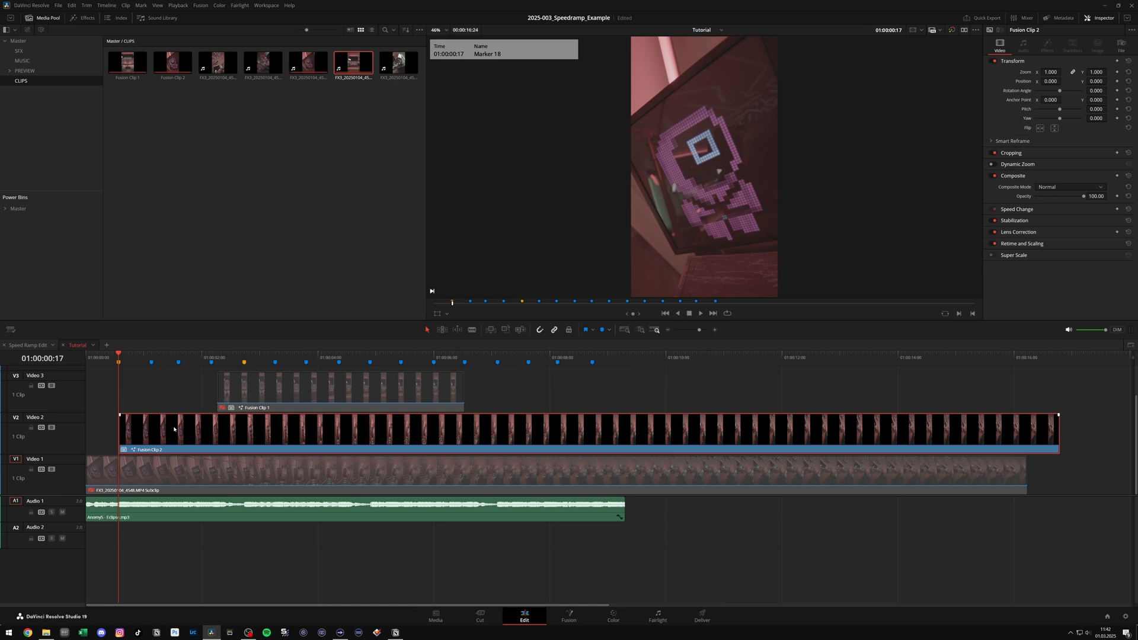
pyautogui.hotkey('shift', '5')
# Step: At frame 0, insert a Time Stretcher node after MediaIn1
pyautogui.click(58, 477)
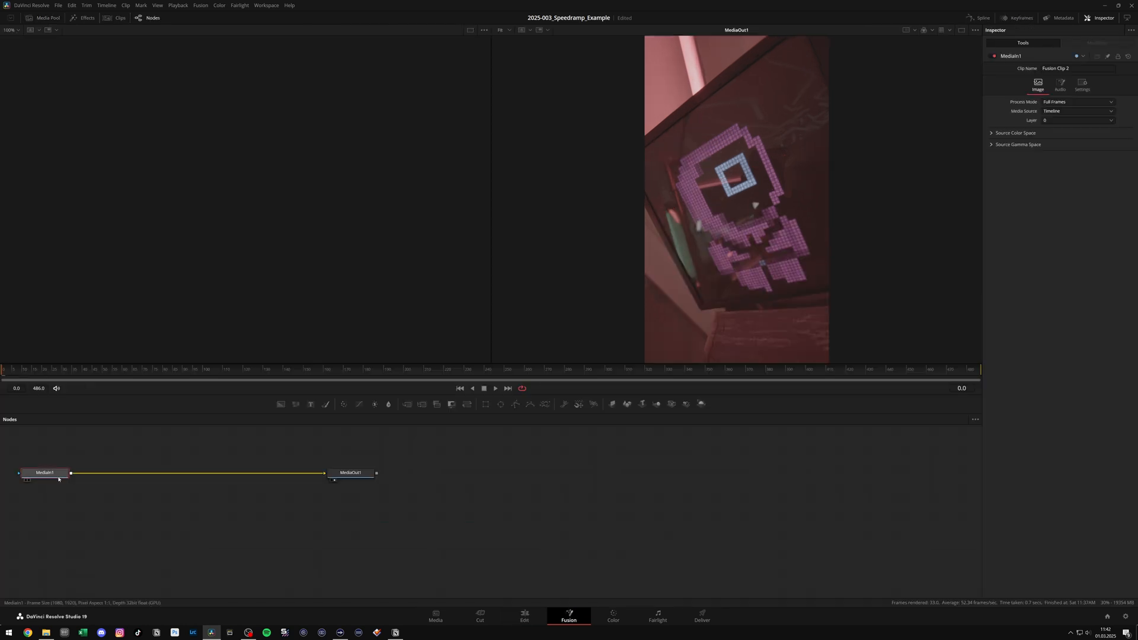
pyautogui.moveTo(7, 369)
pyautogui.mouseDown()
pyautogui.moveTo(260, 369)
pyautogui.moveTo(2, 372)
pyautogui.mouseUp()
pyautogui.hotkey('shift', 'space')
pyautogui.write('tst')
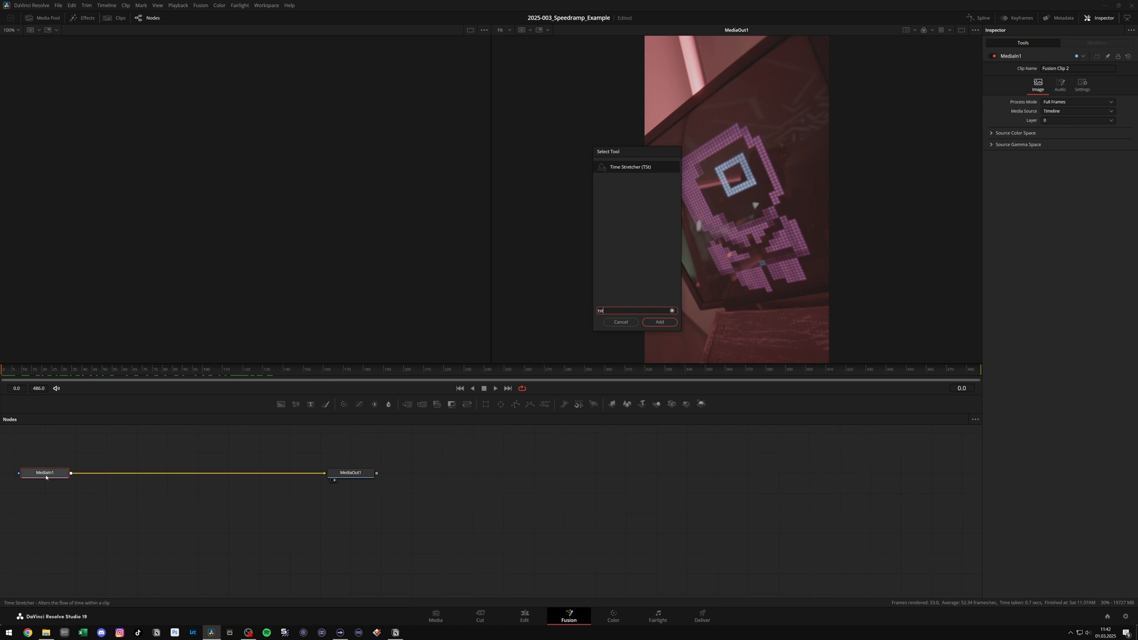
pyautogui.press('Return')
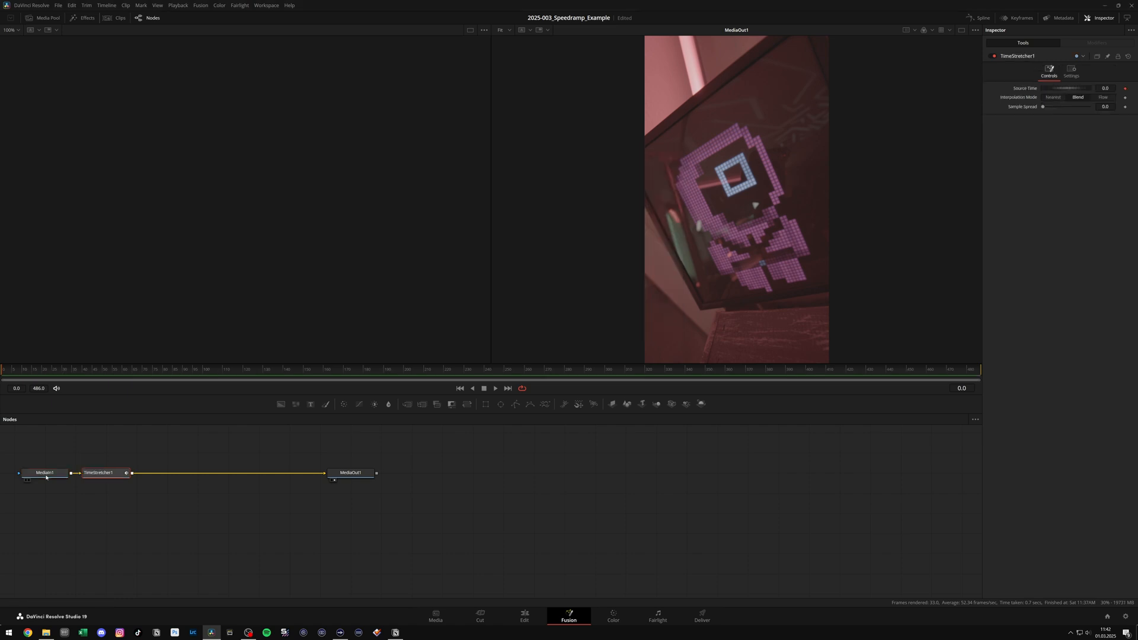
# Step: Keyframe the Time Stretcher's Source Time to 486 at the last frame, 486, and open the spline editor
pyautogui.moveTo(620, 374); pyautogui.dragTo(817, 375)
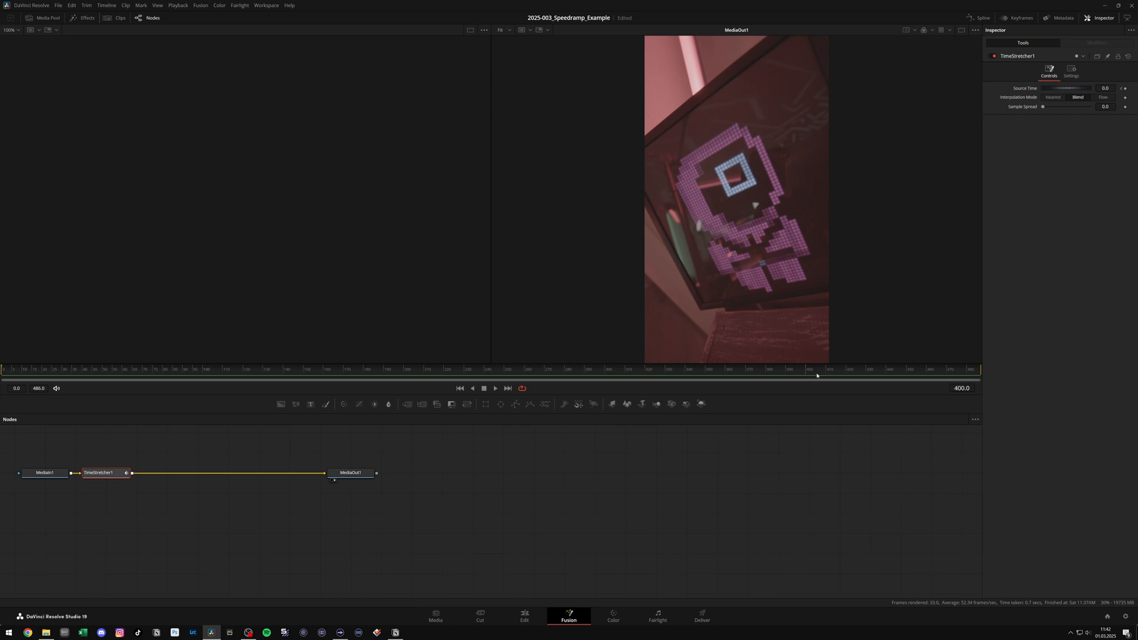
pyautogui.click(963, 389)
pyautogui.hotkey('ctrl', 'c')
pyautogui.click(1106, 87)
pyautogui.hotkey('ctrl', 'v')
pyautogui.click(1125, 88)
pyautogui.click(981, 18)
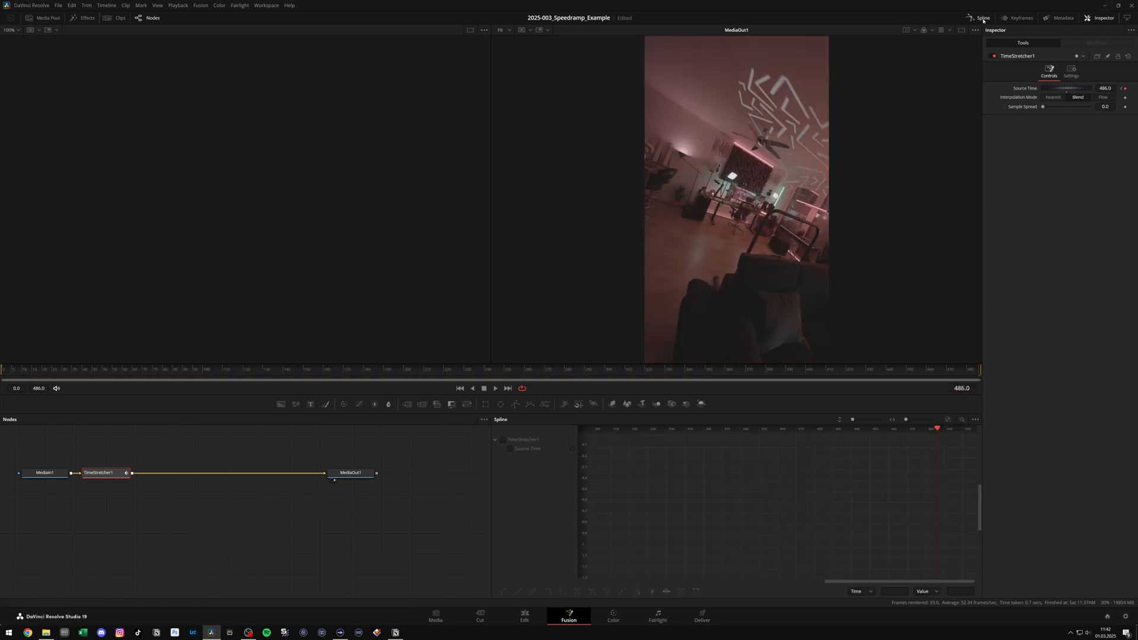
# Step: Show the Time Stretcher's Source Time curve in the spline editor and move its 486 end keyframe to the marker at frame 65
pyautogui.click(510, 449)
pyautogui.click(949, 420)
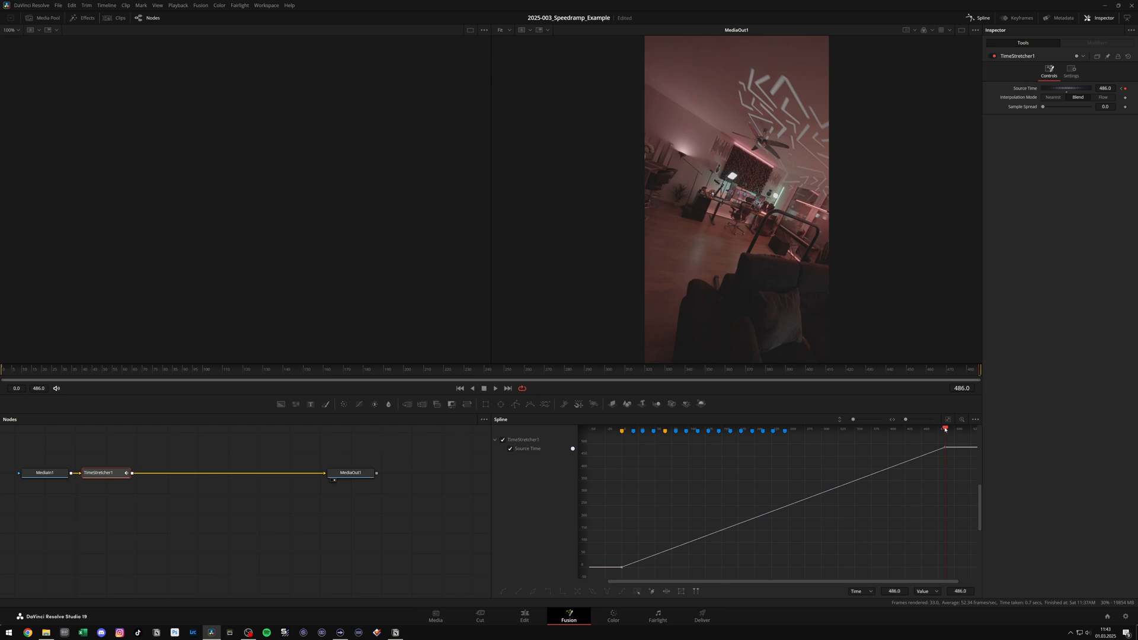
pyautogui.moveTo(945, 445); pyautogui.dragTo(687, 452)
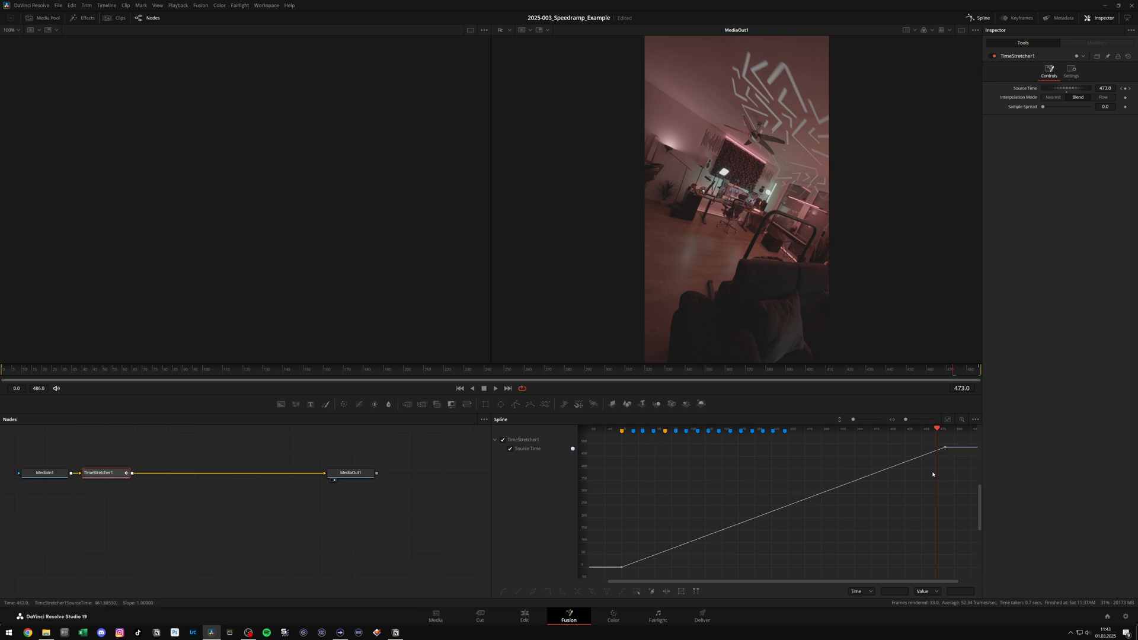
pyautogui.moveTo(954, 442); pyautogui.dragTo(939, 456)
pyautogui.moveTo(943, 450); pyautogui.dragTo(664, 465)
pyautogui.click(949, 421)
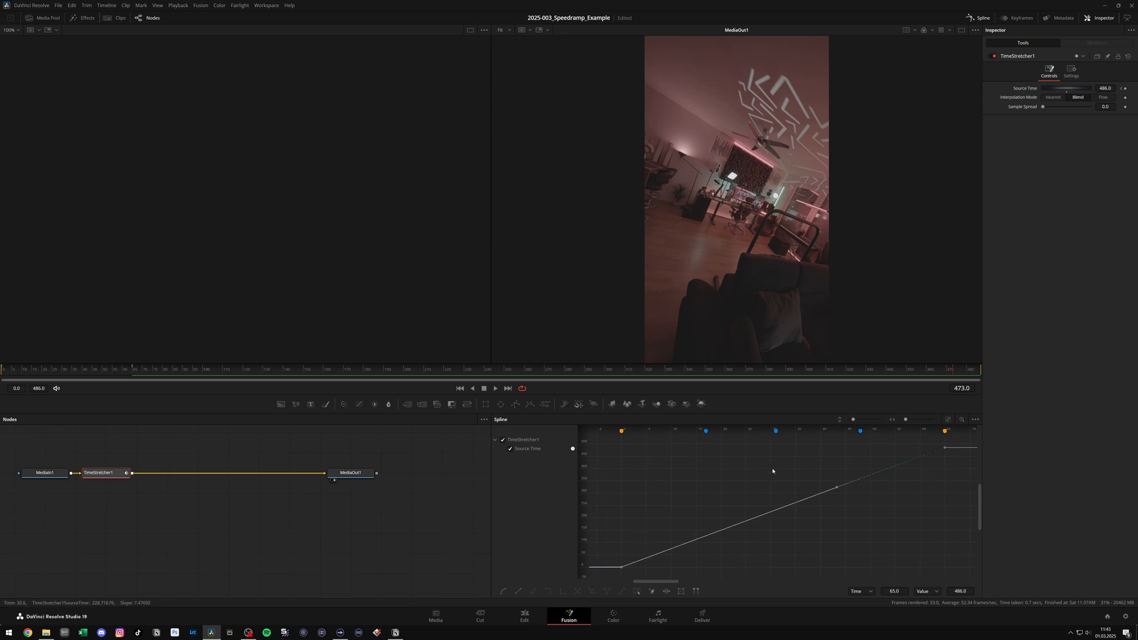
# Step: Return to the Edit page and play Fusion Clip 2 from the 01:00:00:17 marker
pyautogui.click(525, 618)
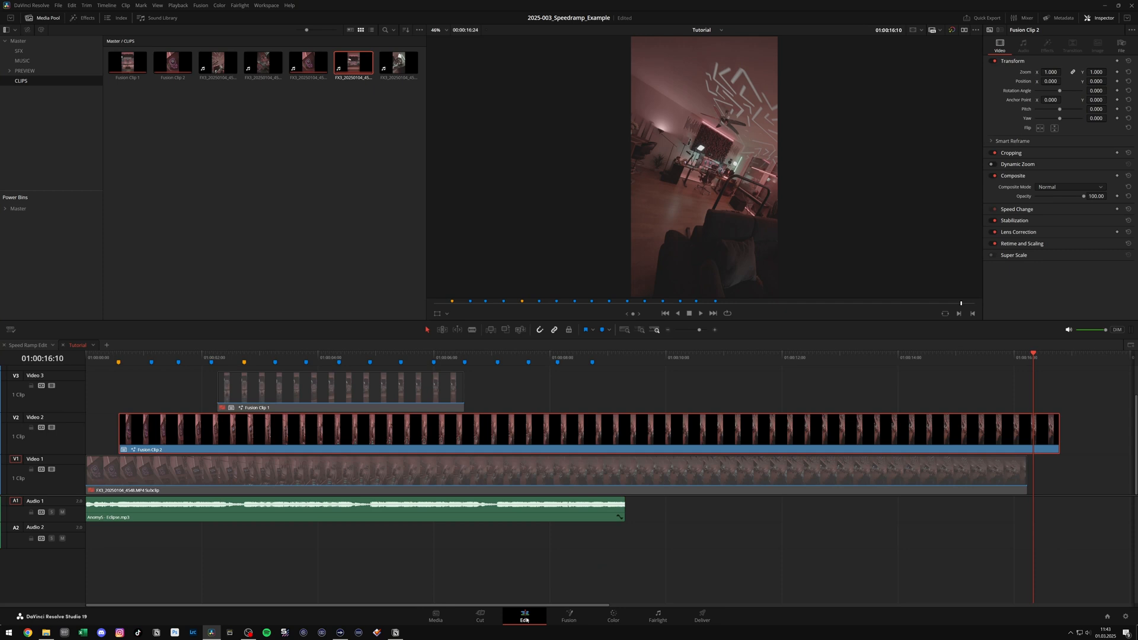
pyautogui.click(118, 358)
pyautogui.press('space')
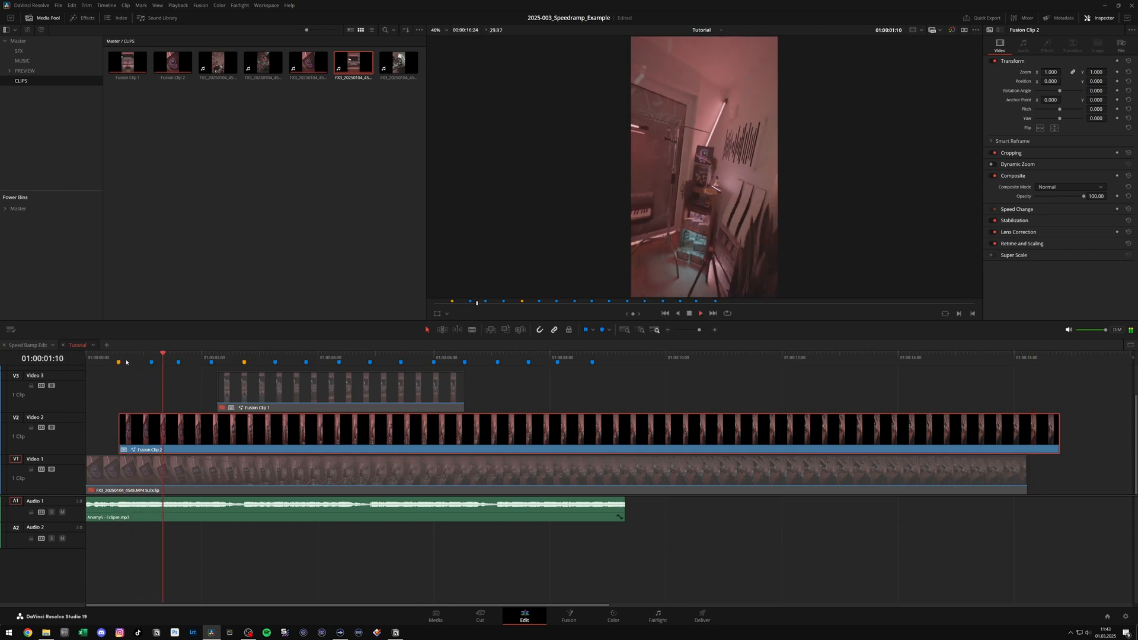
pyautogui.press('space')
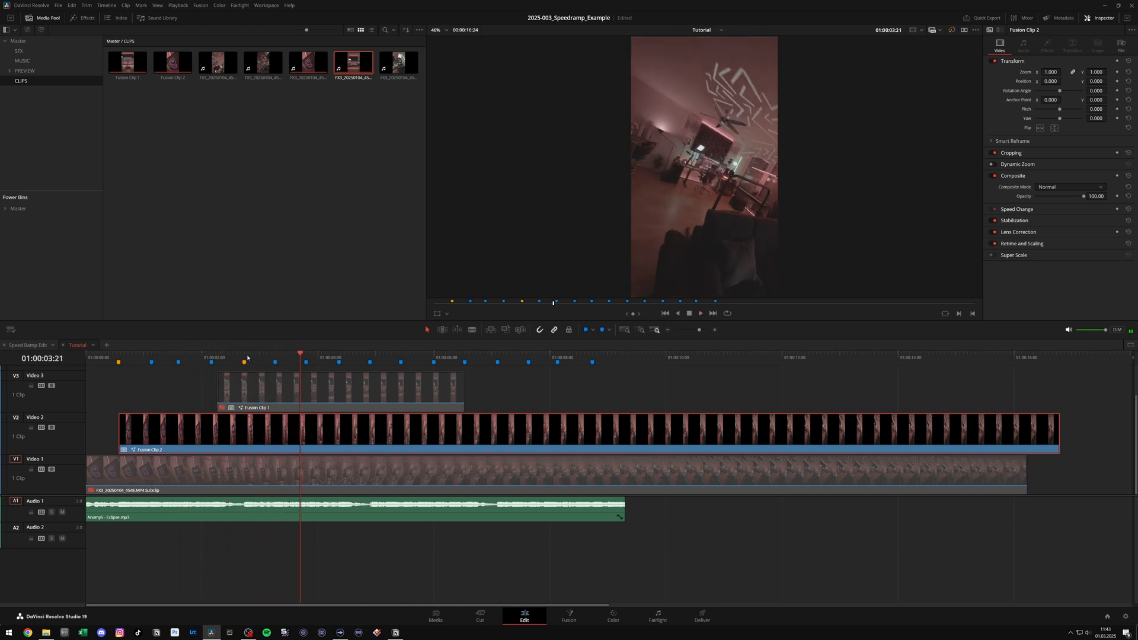
# Step: Trim the end of Fusion Clip 2 to the 01:00:02:22 marker and reopen the clip in Fusion
pyautogui.click(245, 362)
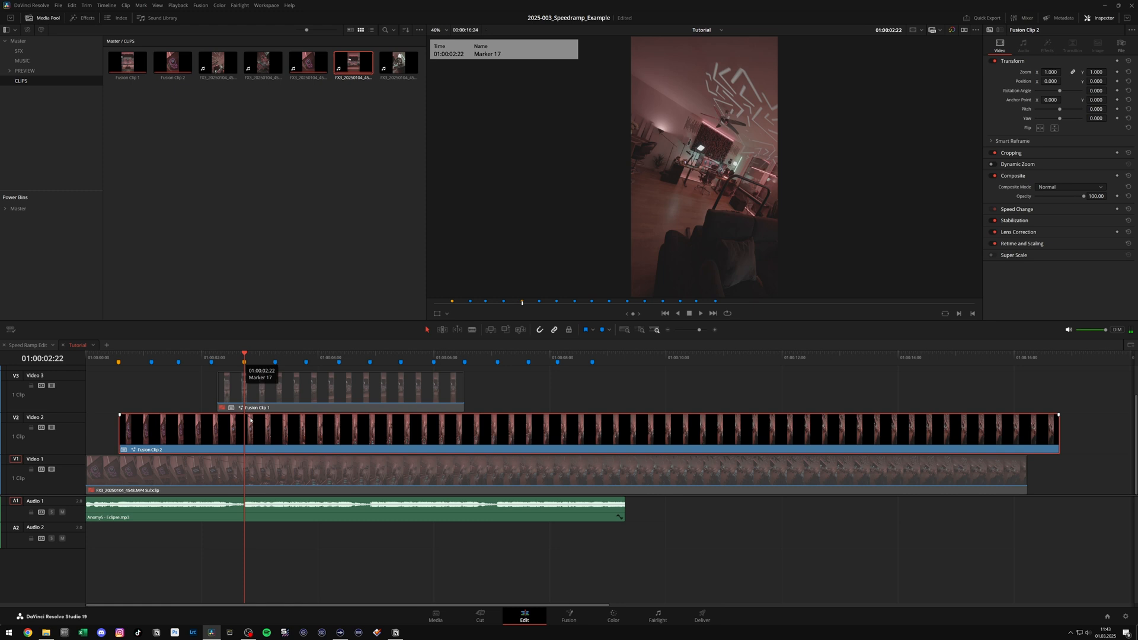
pyautogui.hotkey('shift', ']')
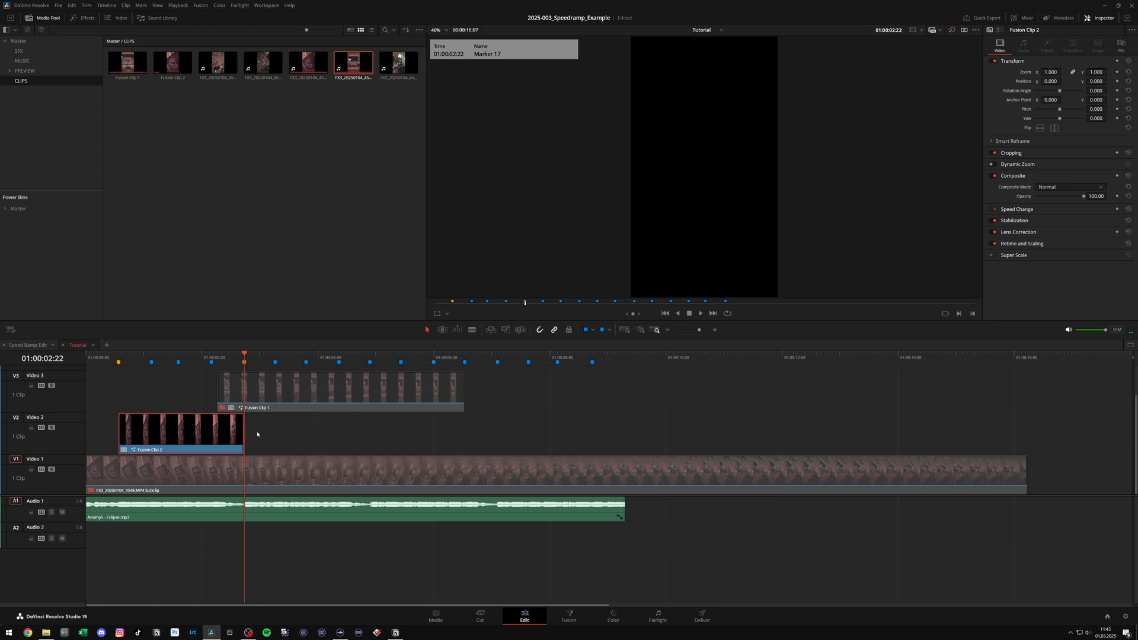
pyautogui.press('Up')
pyautogui.press('Up')
pyautogui.hotkey('shift', '5')
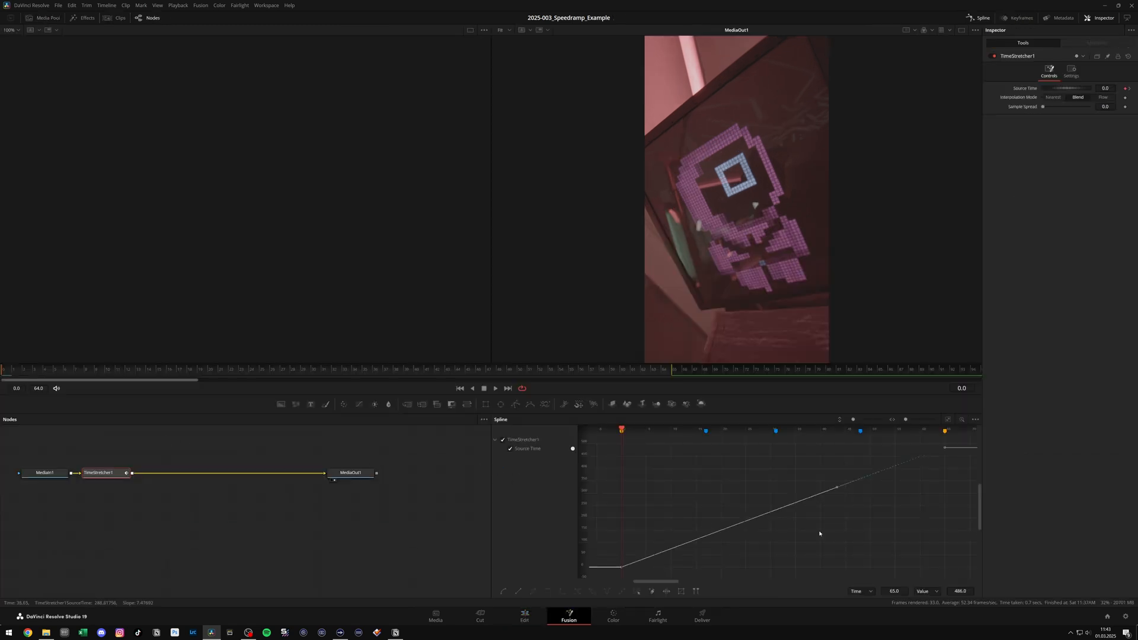
# Step: Smooth both Source Time keyframes so the curve eases in and out
pyautogui.press('Delete')
pyautogui.hotkey('ctrl', 'z')
pyautogui.press('s')
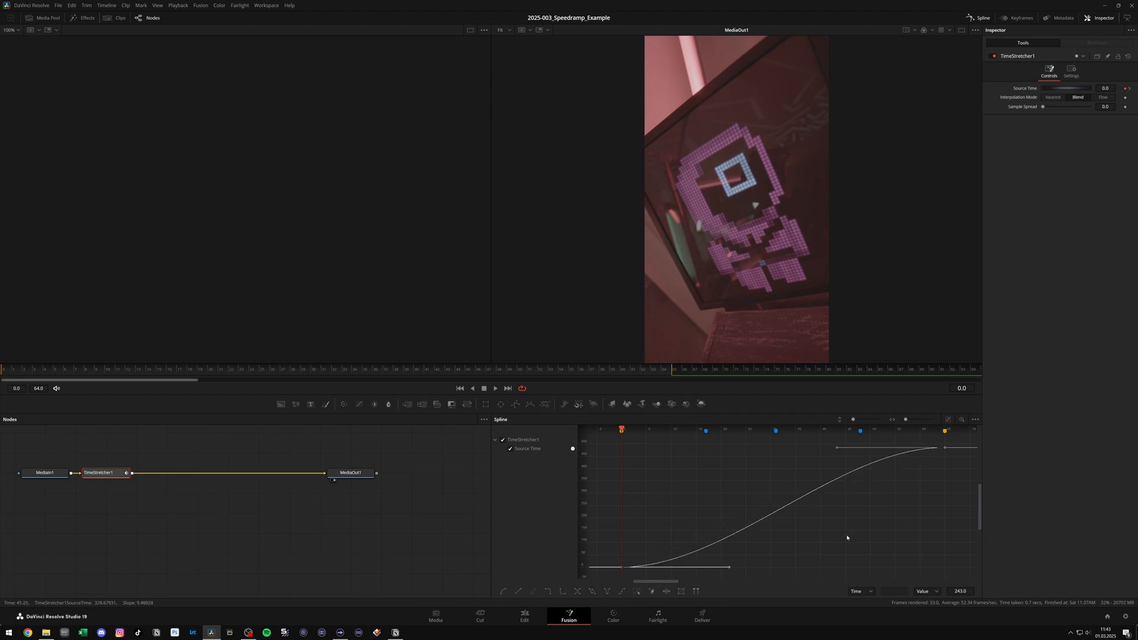
# Step: Try out a fast-slow-fast ramp by steepening both ends of the Source Time curve, and undo it
pyautogui.moveTo(729, 567); pyautogui.dragTo(645, 496)
pyautogui.moveTo(837, 448); pyautogui.dragTo(919, 546)
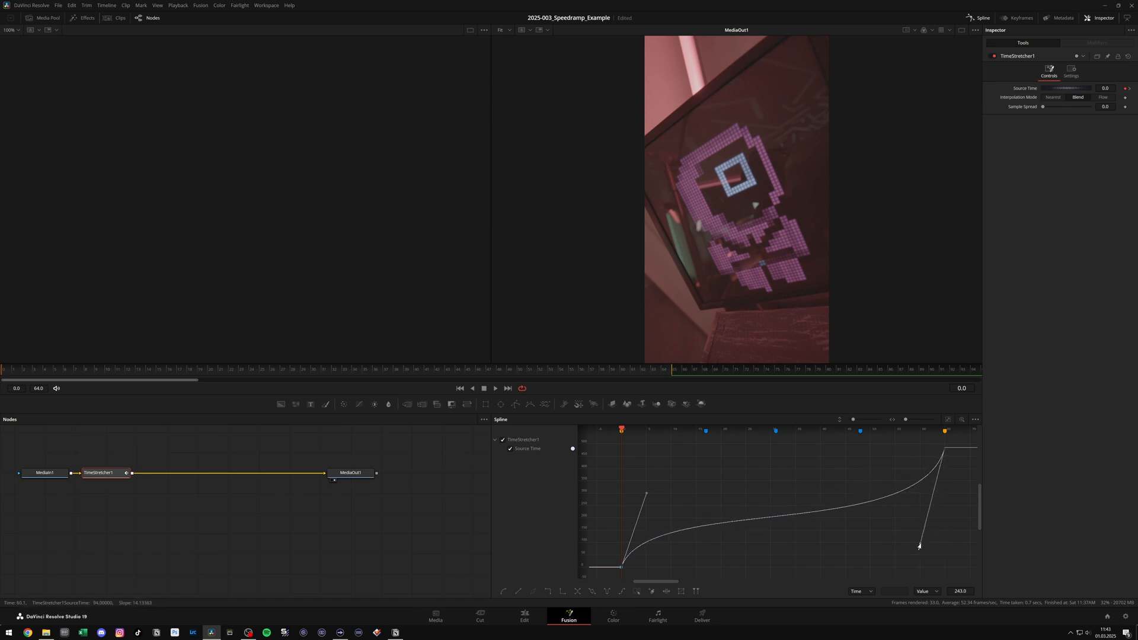
pyautogui.press('space')
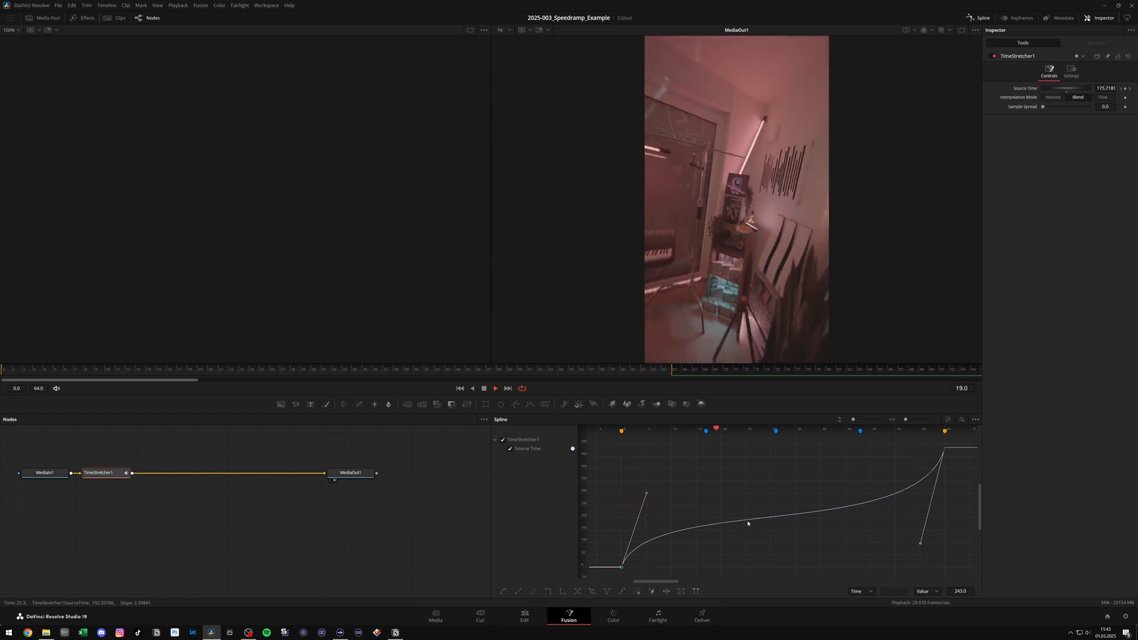
pyautogui.press('space')
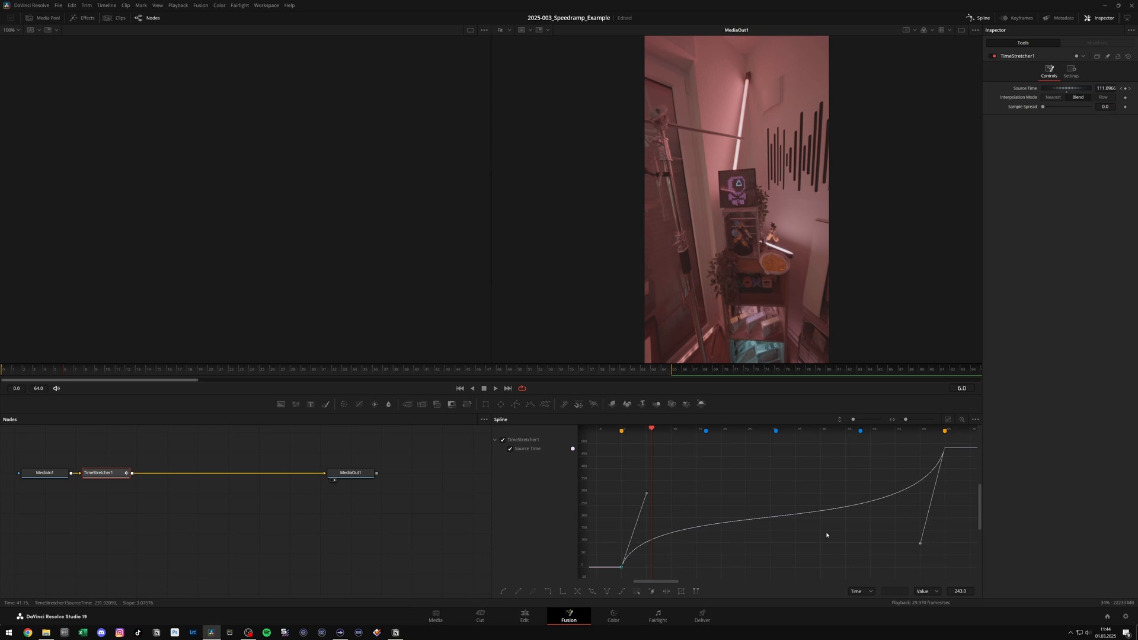
pyautogui.hotkey('ctrl', 'z')
pyautogui.hotkey('ctrl', 'z')
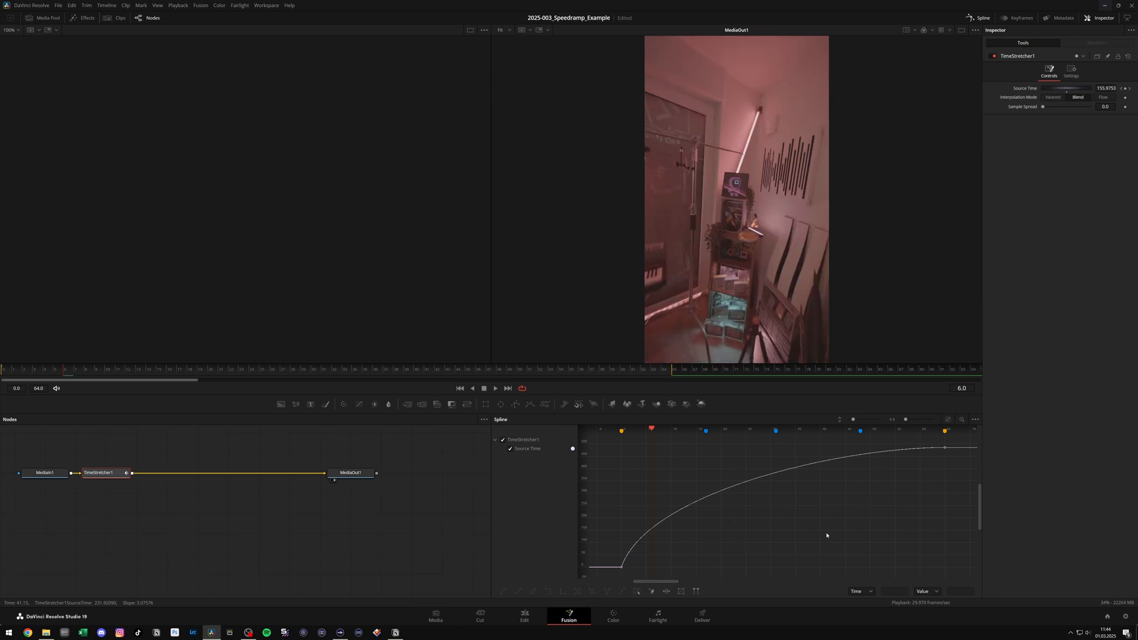
pyautogui.hotkey('ctrl', 'z')
# Step: Try out a fast-start, slow-finish ramp by steepening only the first keyframe's handle, and undo it
pyautogui.hotkey('ctrl', 'a')
pyautogui.moveTo(731, 571); pyautogui.dragTo(642, 461)
pyautogui.press('space')
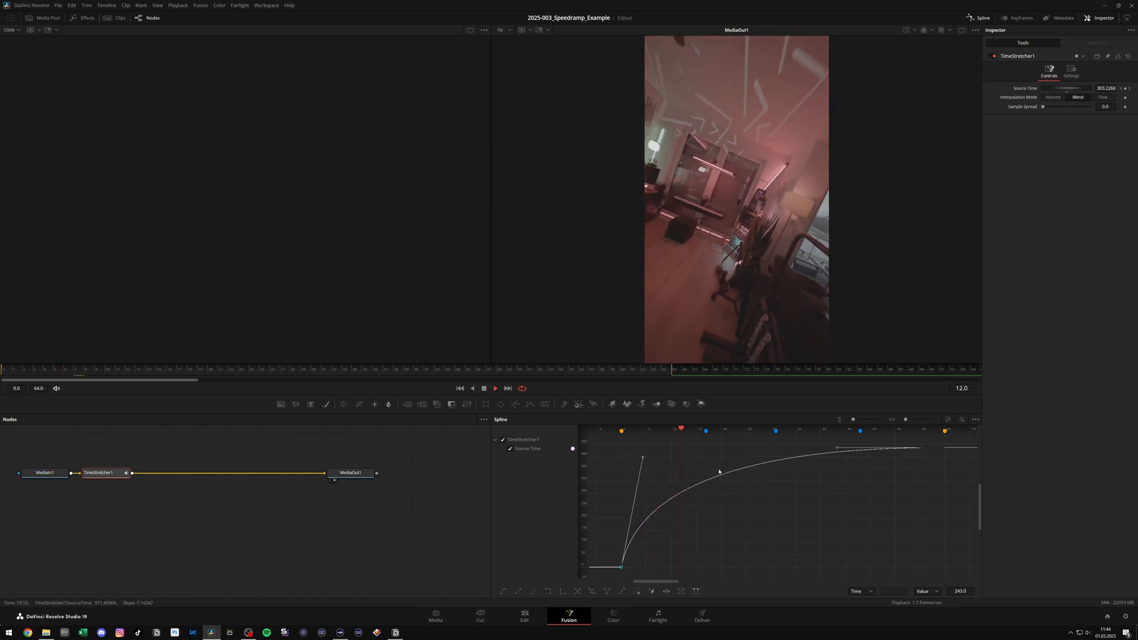
pyautogui.press('space')
pyautogui.click(816, 527)
pyautogui.hotkey('ctrl', 'z')
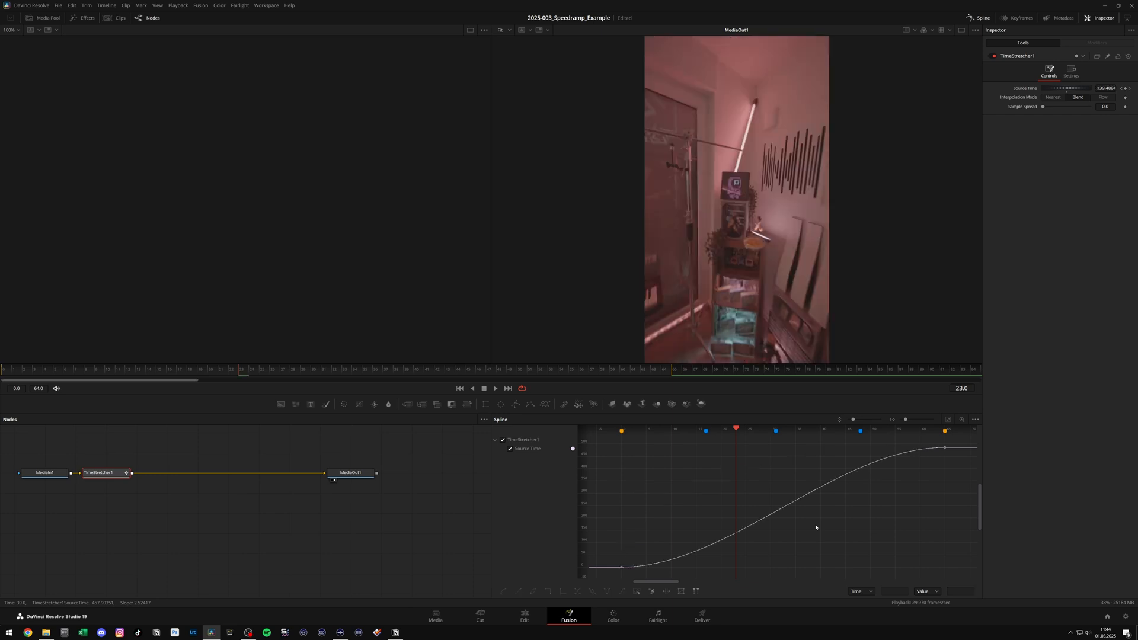
# Step: Try out a slow-start, fast-finish ramp by steepening the last keyframe's handle and slightly raising the first, and undo it
pyautogui.hotkey('ctrl', 'a')
pyautogui.moveTo(836, 448); pyautogui.dragTo(919, 566)
pyautogui.moveTo(730, 567); pyautogui.dragTo(728, 559)
pyautogui.press('space')
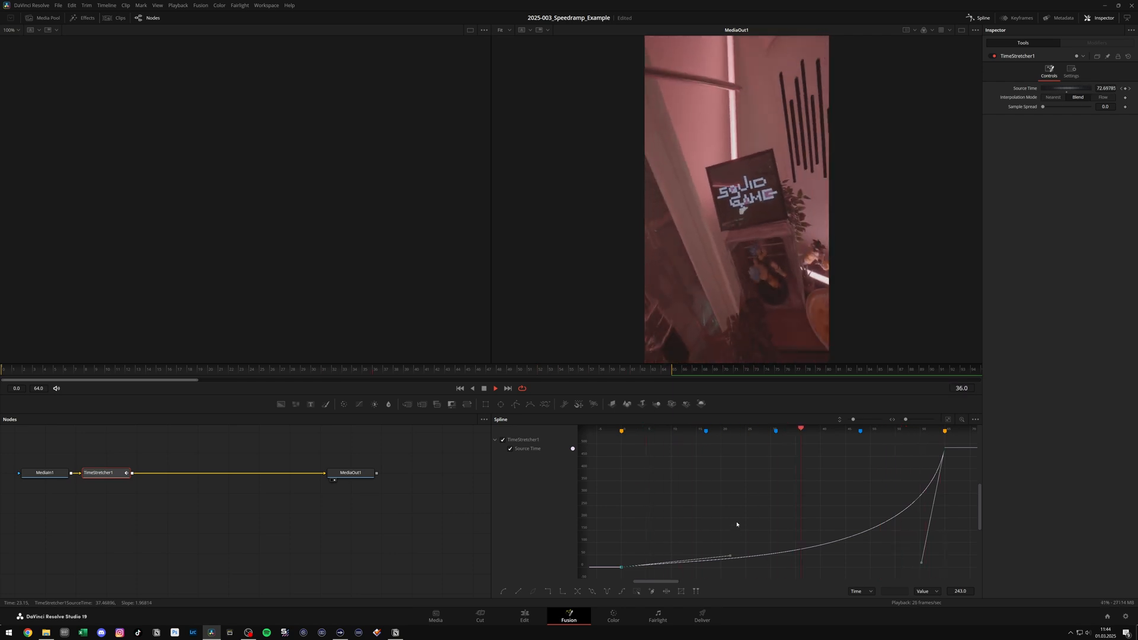
pyautogui.press('space')
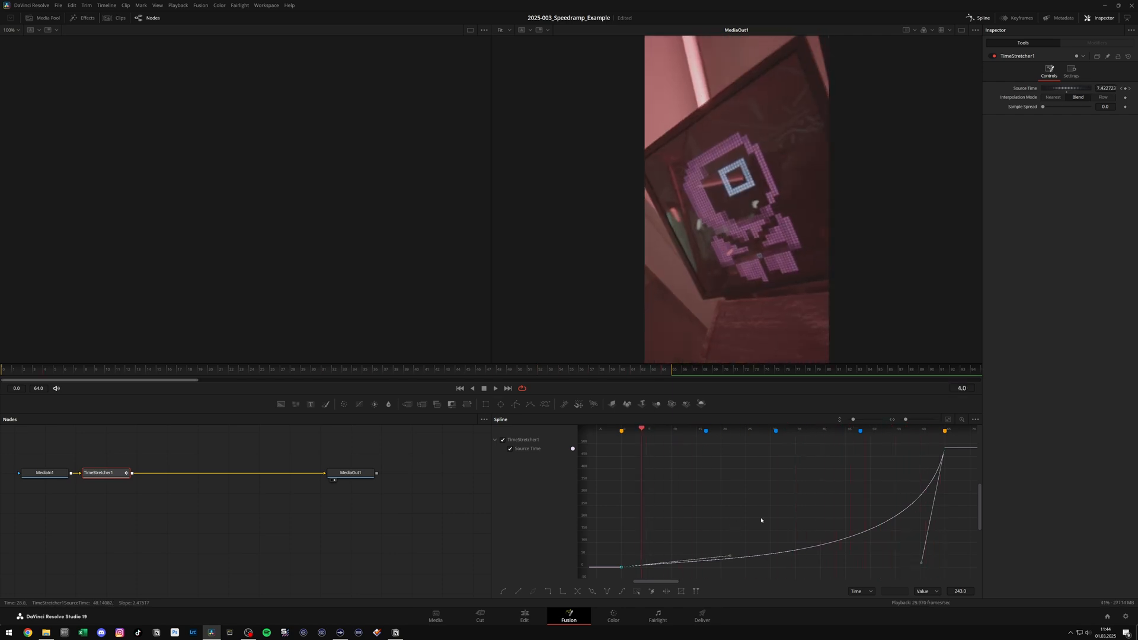
pyautogui.hotkey('ctrl', 'z')
pyautogui.hotkey('ctrl', 'z')
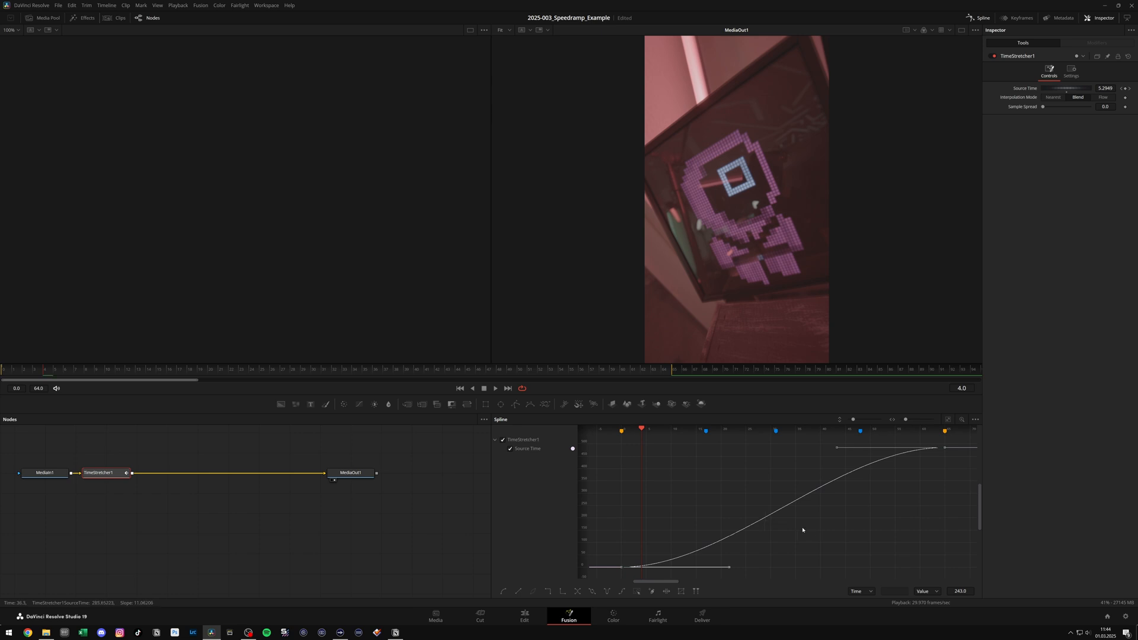
# Step: Add a middle keyframe on the Source Time curve at frame 33 and set its value to 486
pyautogui.click(804, 531)
pyautogui.click(787, 505)
pyautogui.click(783, 503)
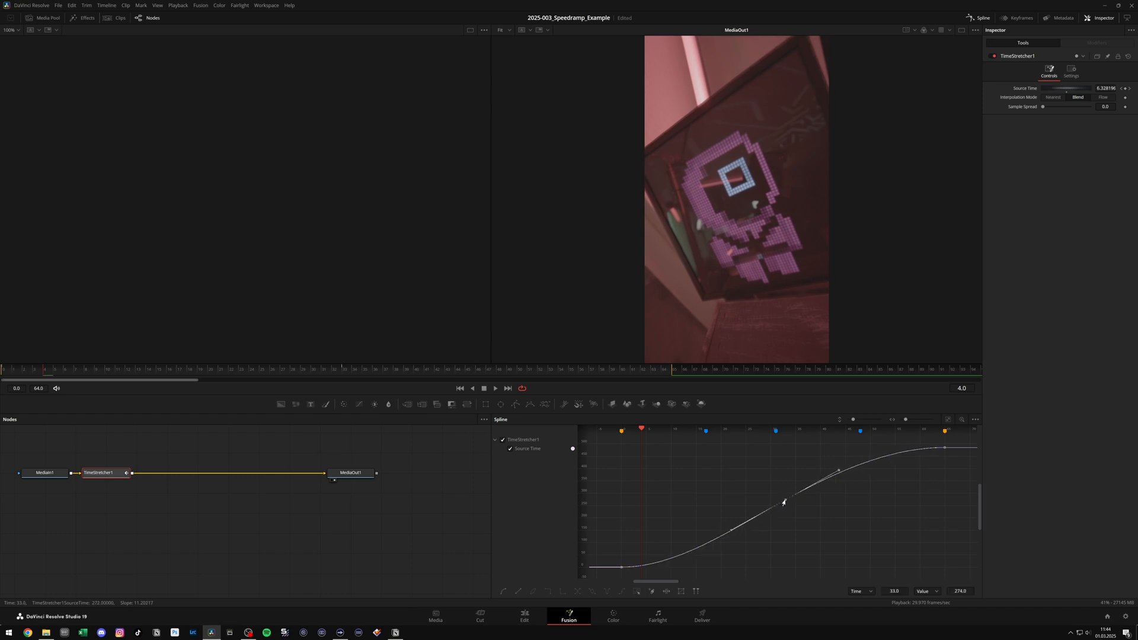
pyautogui.moveTo(928, 473); pyautogui.dragTo(955, 444)
pyautogui.click(961, 592)
pyautogui.moveTo(807, 524); pyautogui.dragTo(772, 491)
pyautogui.write('486')
pyautogui.press('Return')
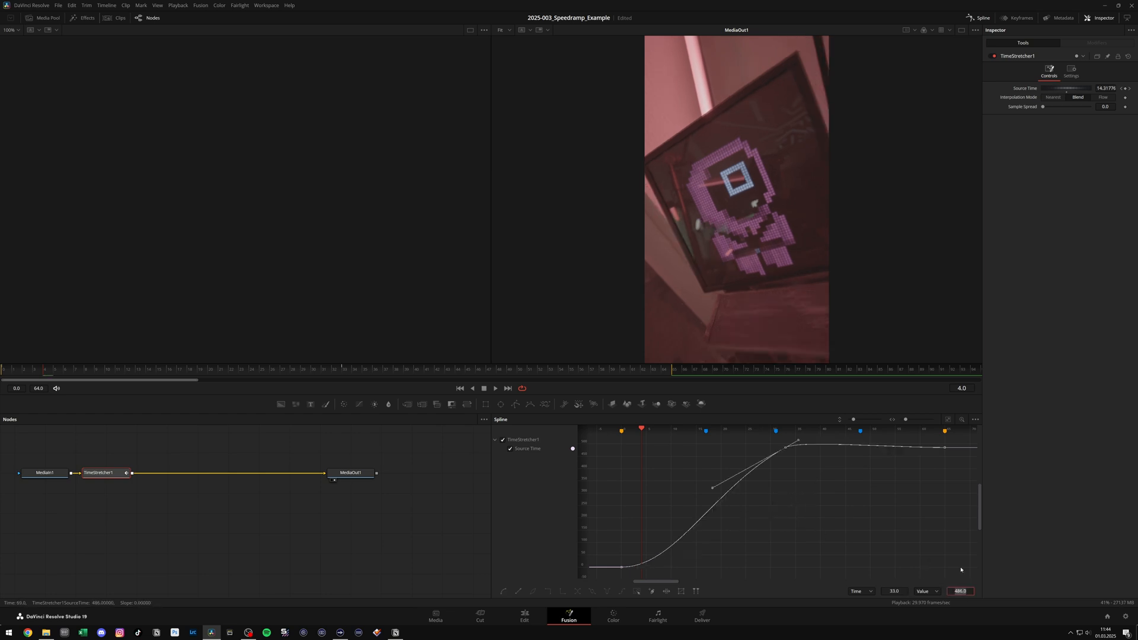
# Step: Set the last Source Time keyframe's value to 0 and smooth all the keyframes for a forward-and-back ramp
pyautogui.moveTo(924, 483); pyautogui.dragTo(956, 440)
pyautogui.click(967, 593)
pyautogui.write('0')
pyautogui.press('Return')
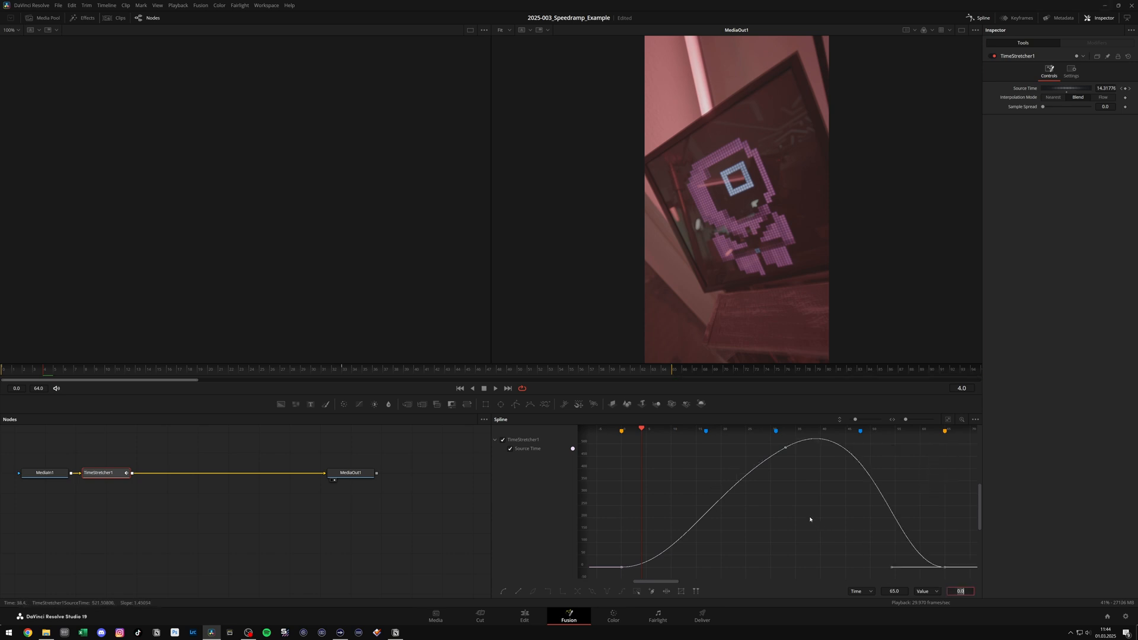
pyautogui.hotkey('ctrl', 'a')
pyautogui.press('s')
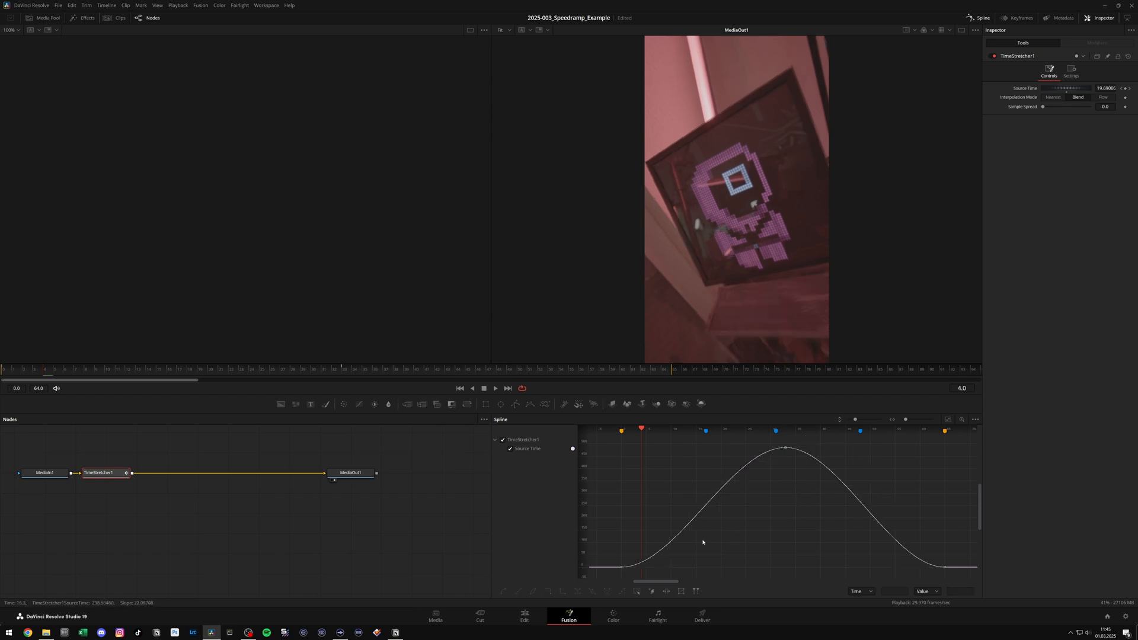
# Step: Steepen the forward-and-back curve at its first and last keyframes and play the result
pyautogui.moveTo(677, 568); pyautogui.dragTo(645, 494)
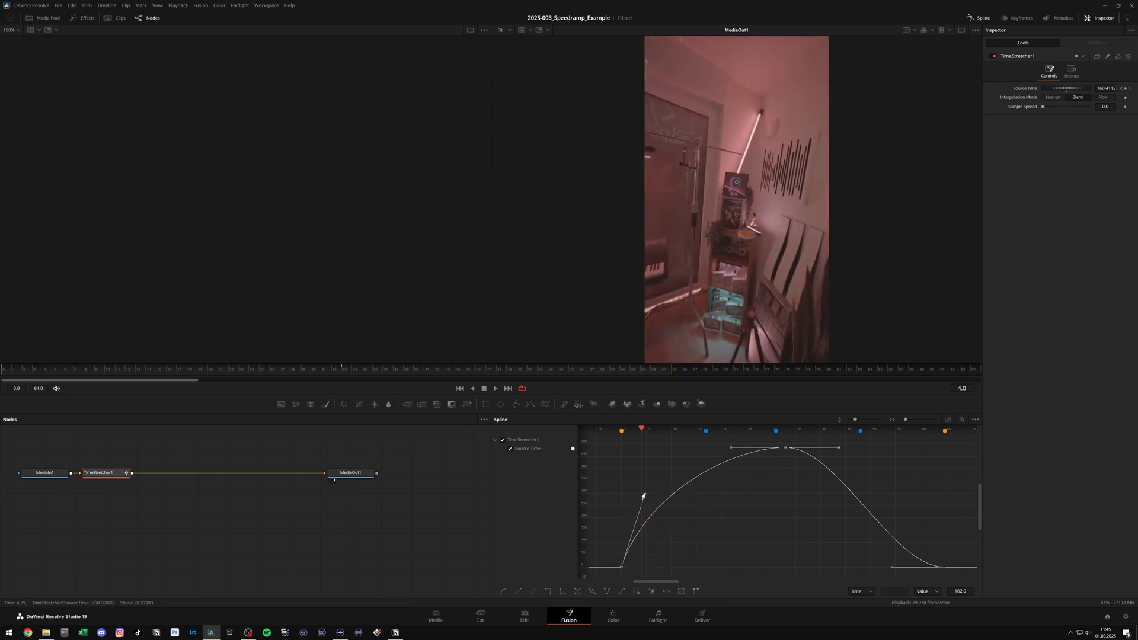
pyautogui.moveTo(892, 567); pyautogui.dragTo(922, 498)
pyautogui.press('space')
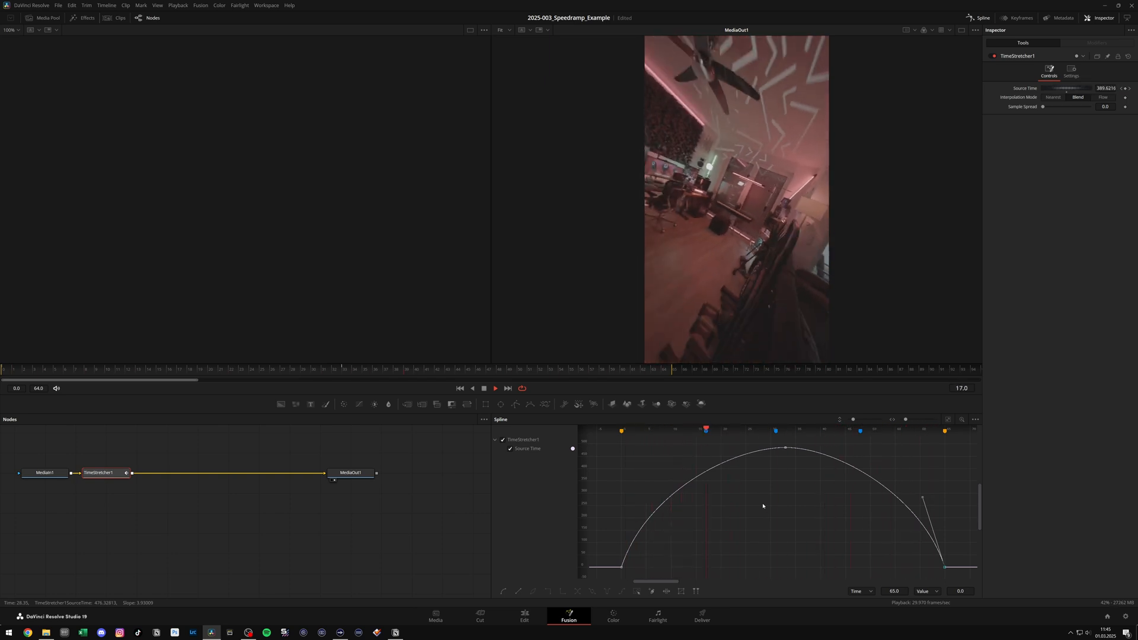
pyautogui.press('space')
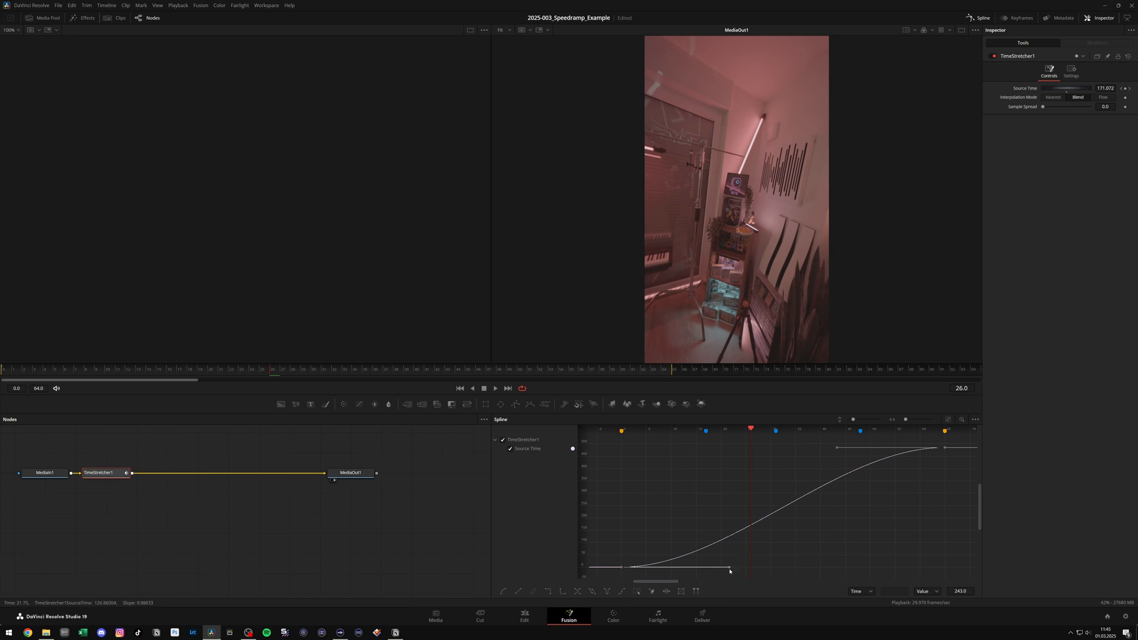
# Step: Shape the two-keyframe Source Time curve steep at both ends and flat in the middle, and play the ramp
pyautogui.moveTo(730, 570); pyautogui.dragTo(657, 495)
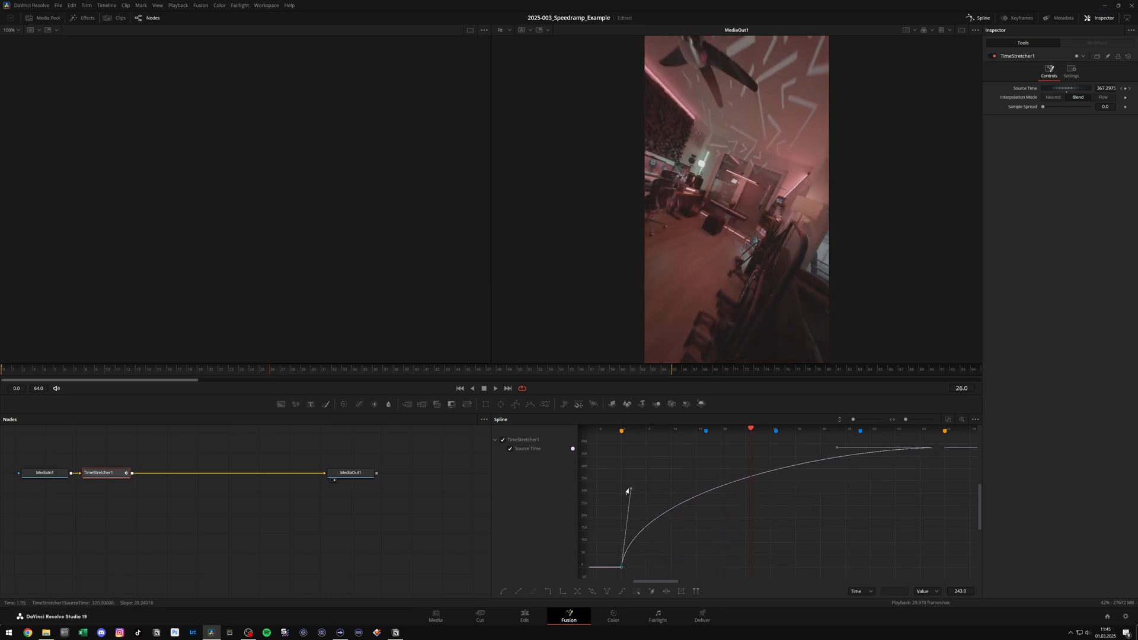
pyautogui.moveTo(837, 448); pyautogui.dragTo(891, 559)
pyautogui.press('space')
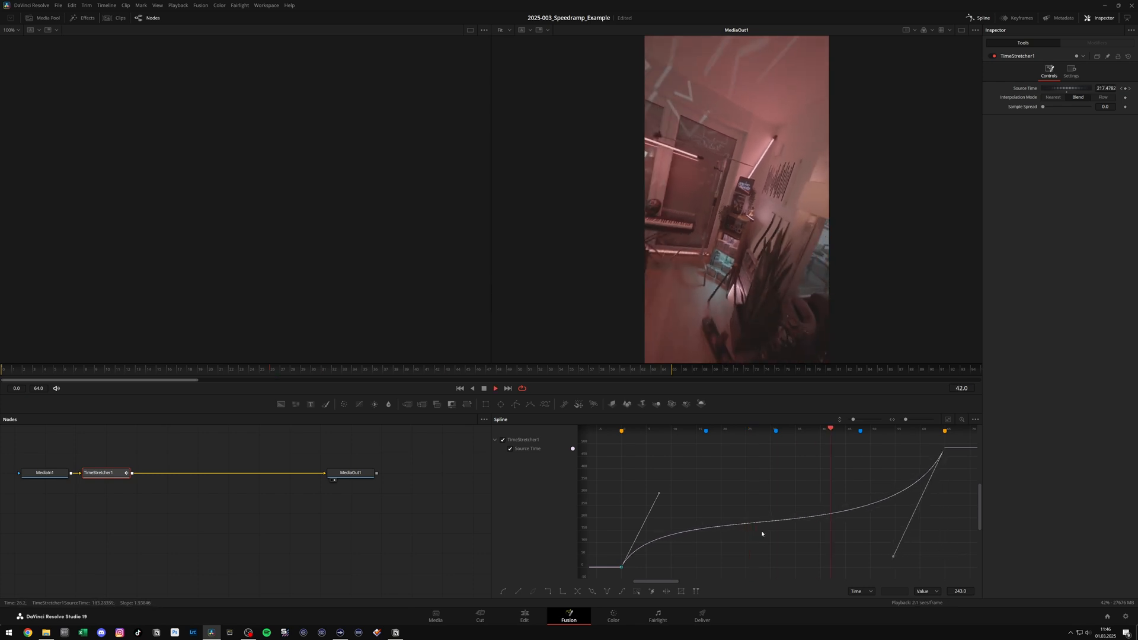
# Step: Return to the Edit page and play the Tutorial timeline from the beginning to review the ramped Fusion Clip 2
pyautogui.click(524, 617)
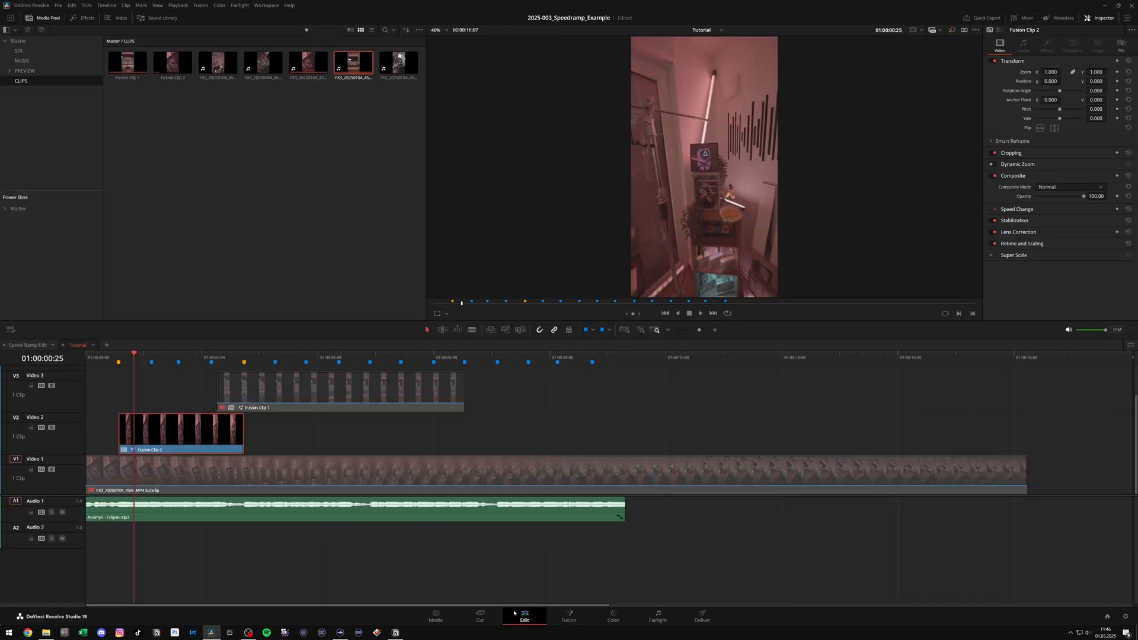
pyautogui.click(118, 359)
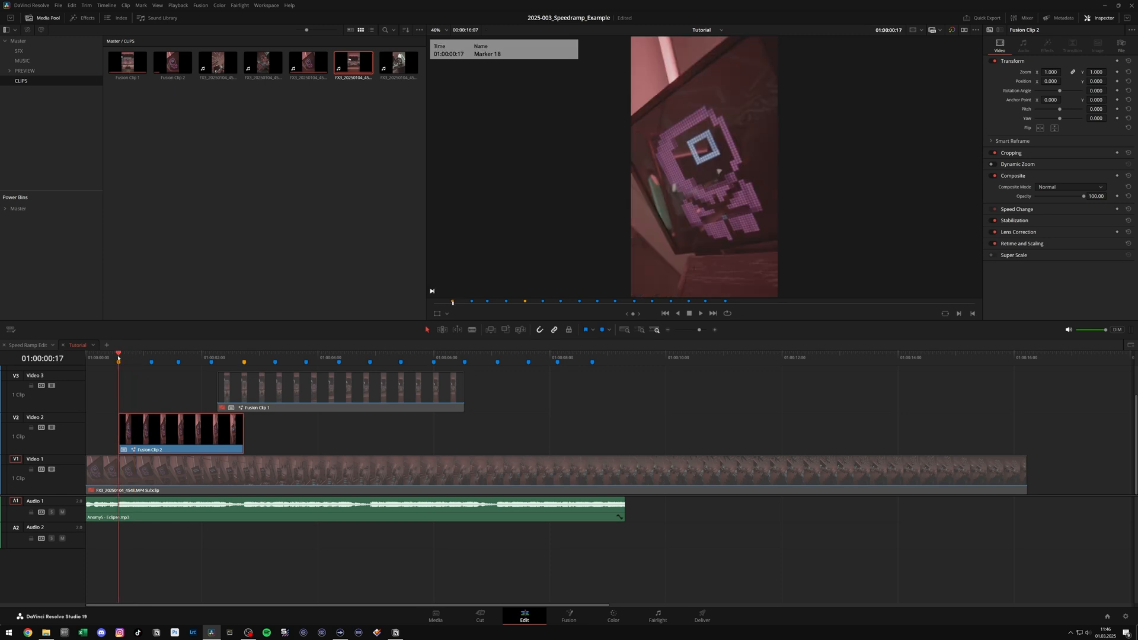
pyautogui.press('Home')
pyautogui.press('space')
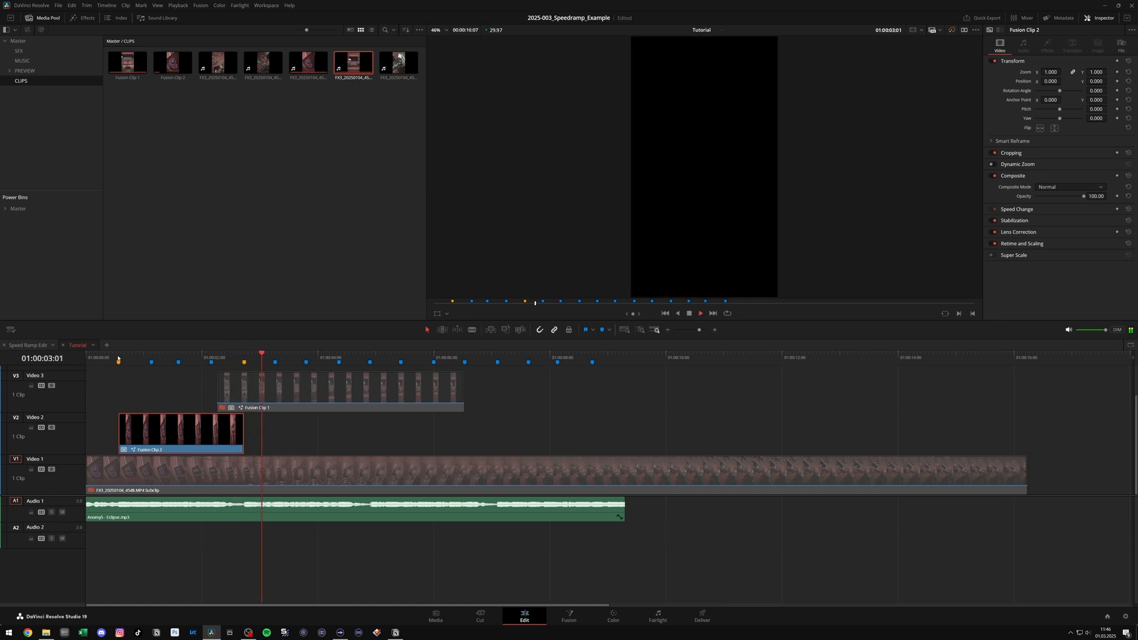
# Step: Move Fusion Clip 1 on Video 3 to start at the 01:00:02:22 marker and play on to find the next beat
pyautogui.click(216, 358)
pyautogui.moveTo(219, 371); pyautogui.dragTo(246, 371)
pyautogui.press('space')
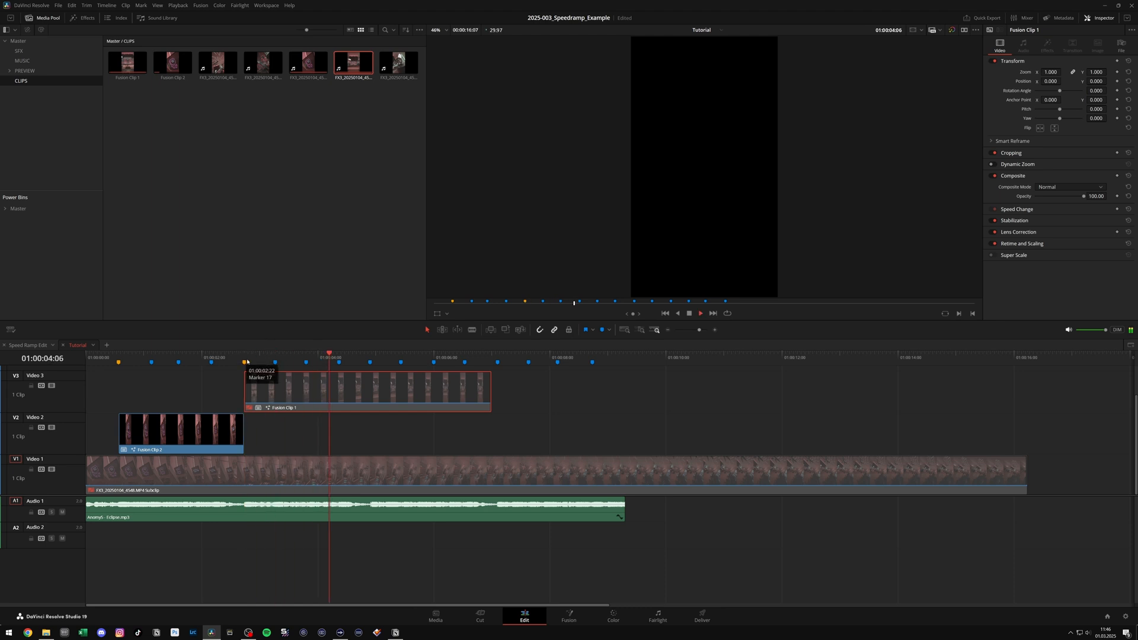
pyautogui.press('space')
# Step: Recolor the 01:00:04:27 marker to match the orange marker at 01:00:02:22
pyautogui.click(370, 361)
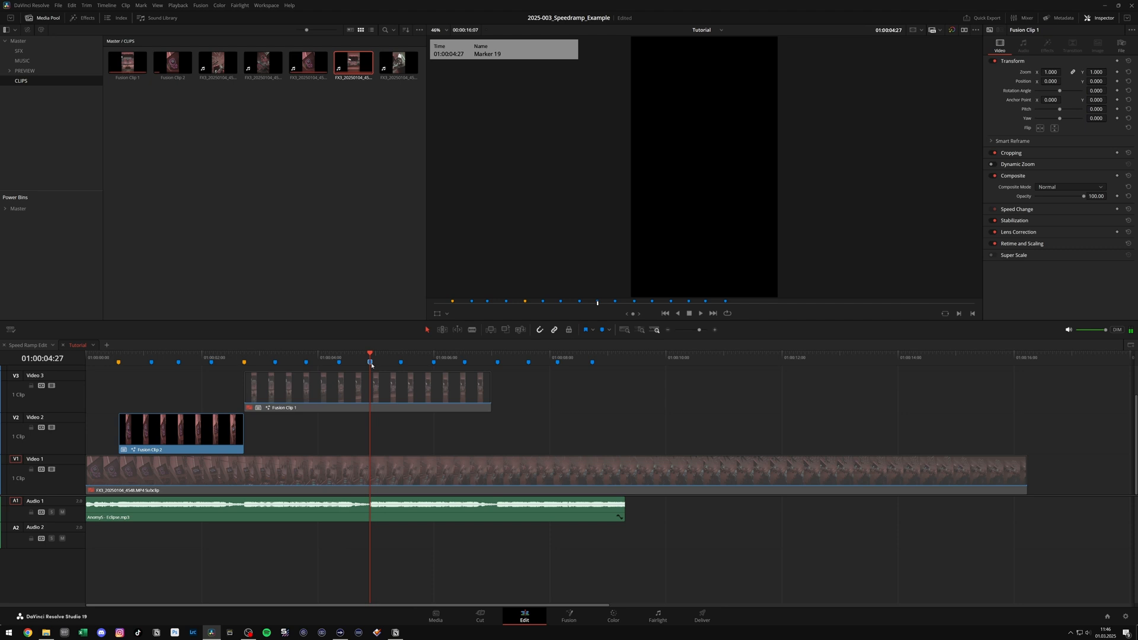
pyautogui.rightClick(370, 364)
pyautogui.click(414, 393)
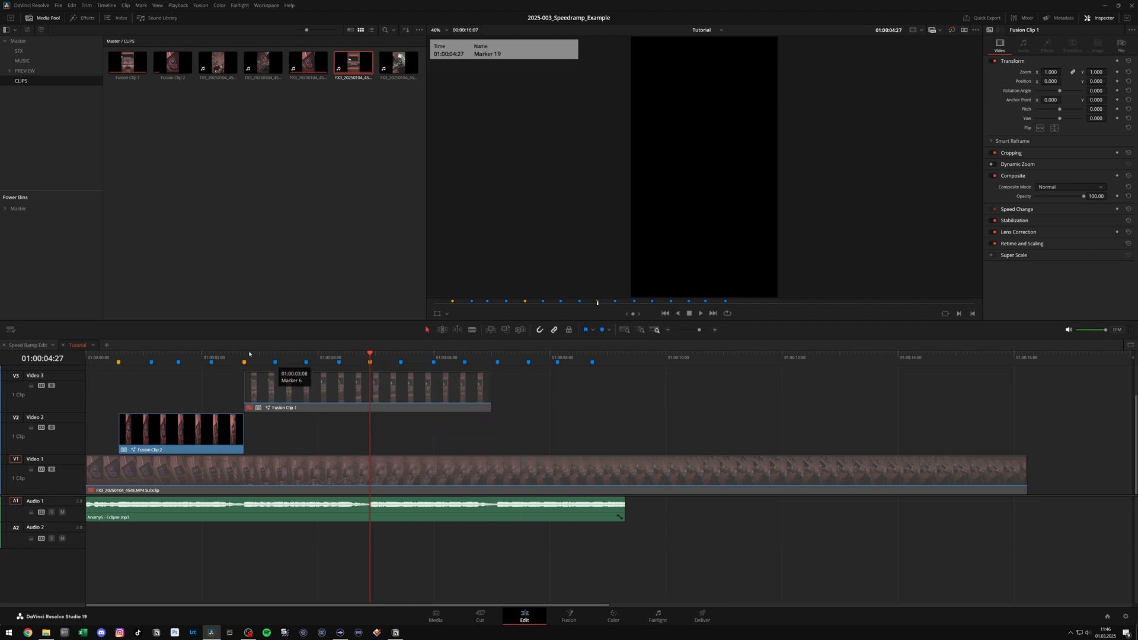
# Step: Enable Fusion Clip 1 and move it down to Video 2, directly after Fusion Clip 2 at 01:00:02:22
pyautogui.click(244, 359)
pyautogui.click(286, 395)
pyautogui.moveTo(286, 395); pyautogui.dragTo(281, 437)
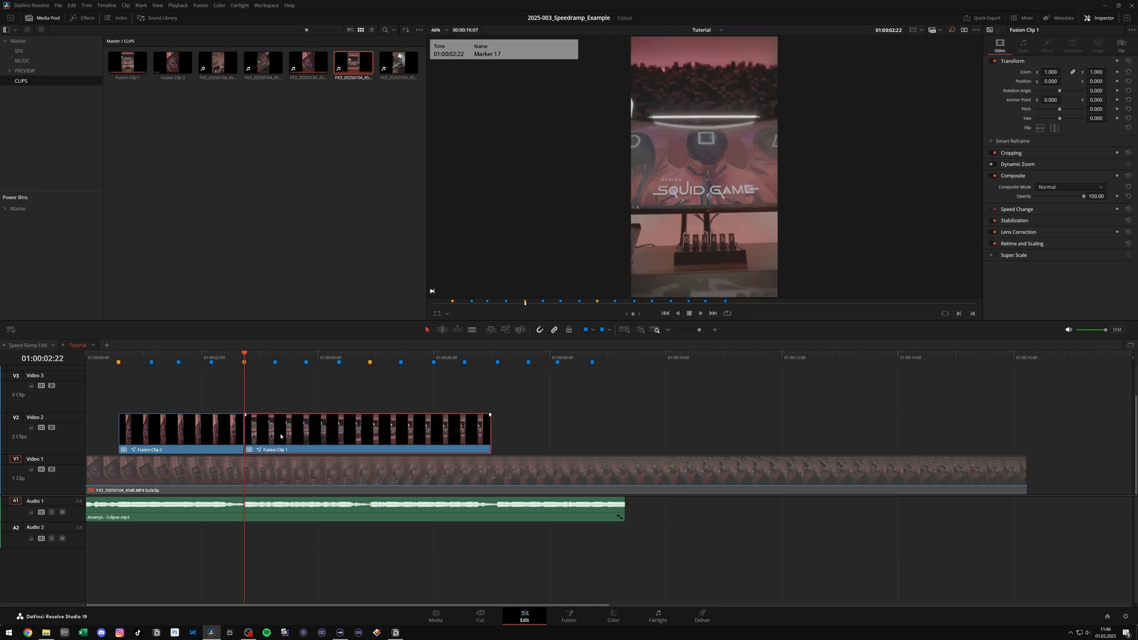
# Step: Check Fusion Clip 1's nodes on the Fusion page, save the project, and convert the clip into a new Fusion clip on the Edit page
pyautogui.hotkey('shift', '5')
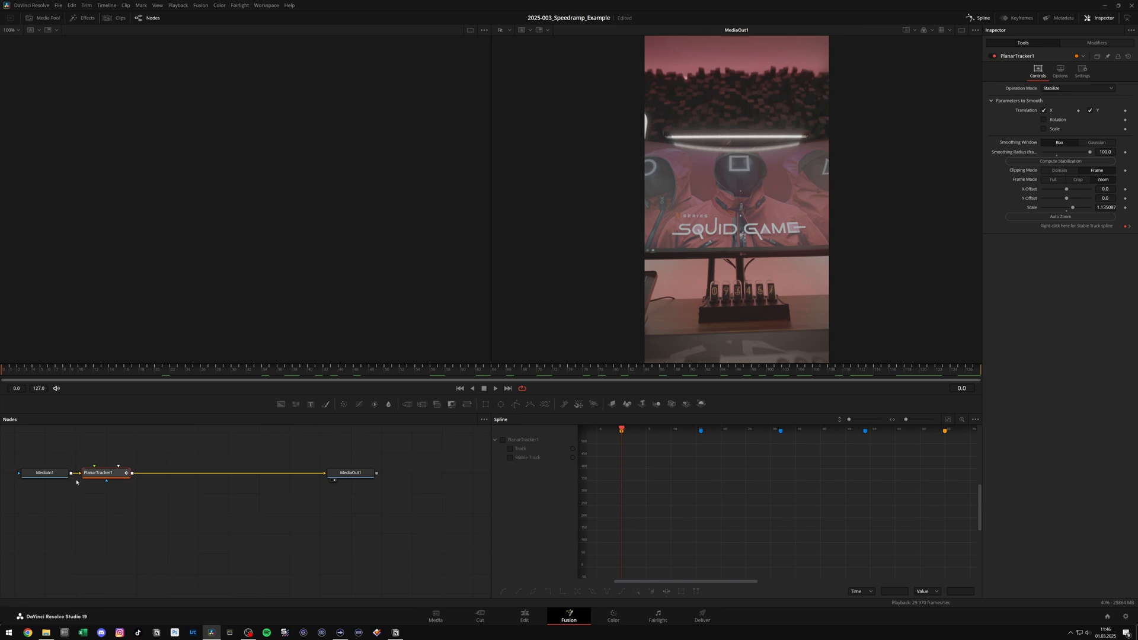
pyautogui.hotkey('ctrl', 's')
pyautogui.click(525, 616)
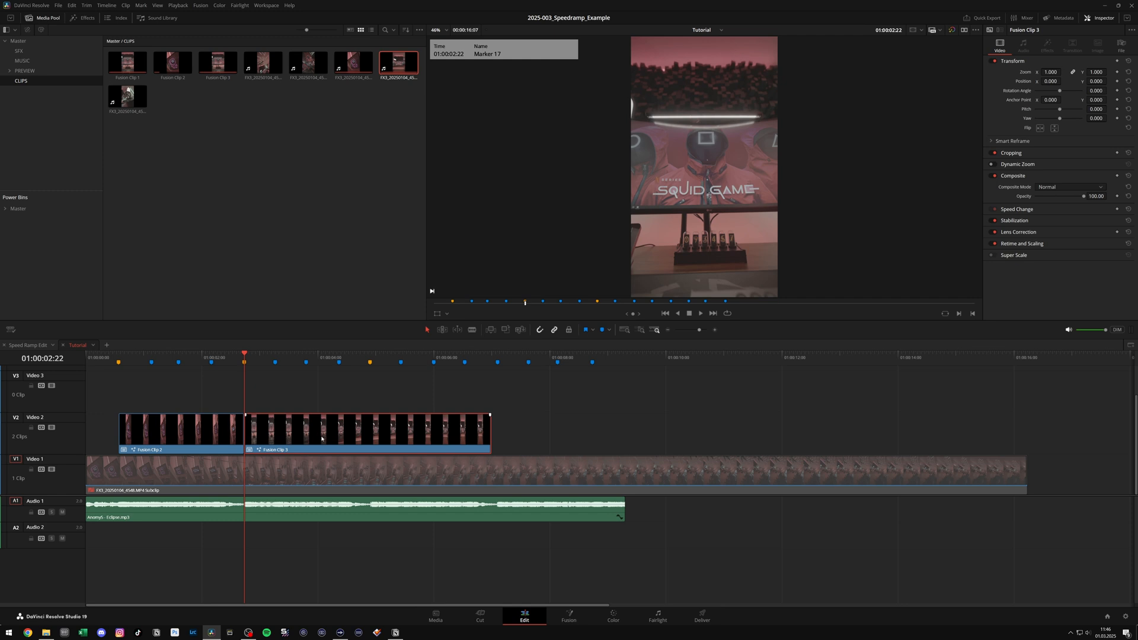
# Step: Open Fusion Clip 3 on the Fusion page and add a Time Stretcher after MediaIn1
pyautogui.hotkey('shift', '5')
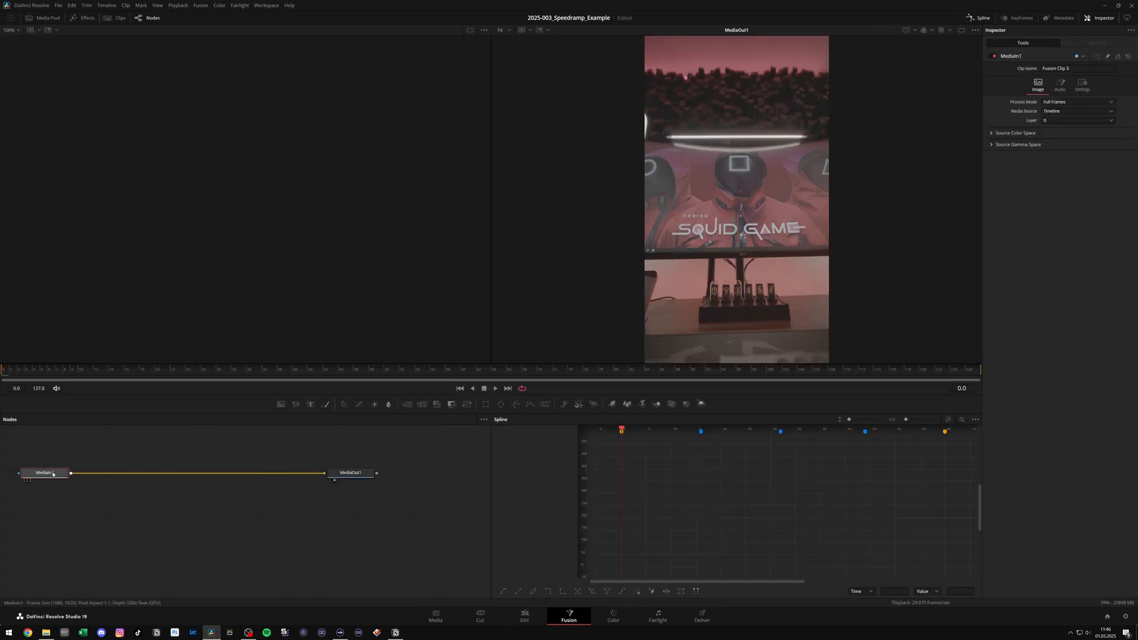
pyautogui.hotkey('shift', 'space')
pyautogui.write('tst')
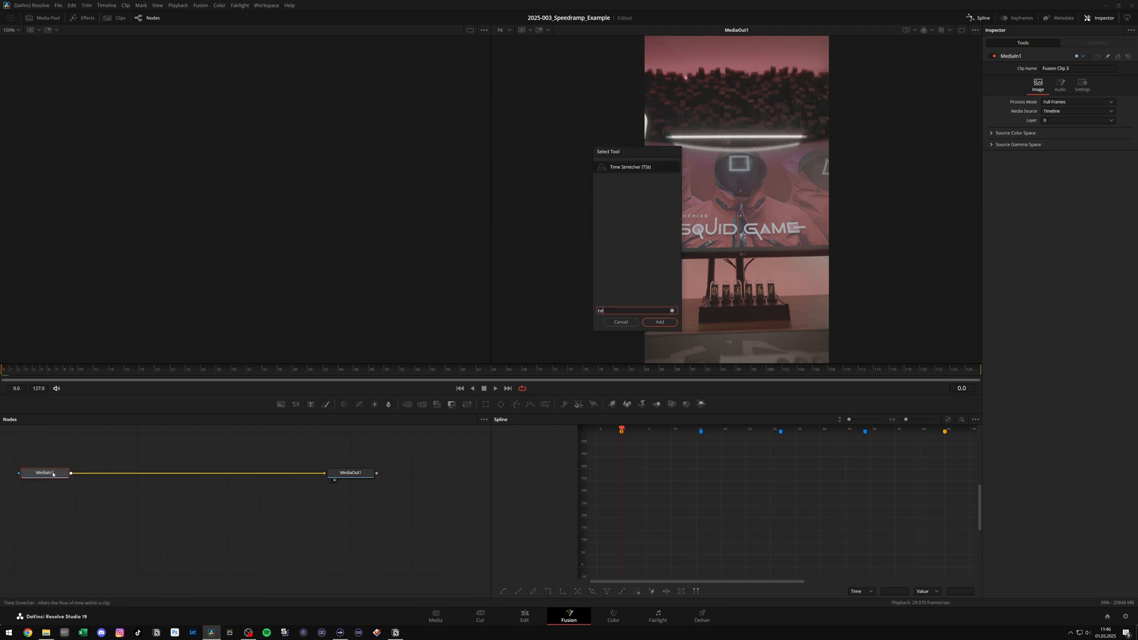
pyautogui.press('Return')
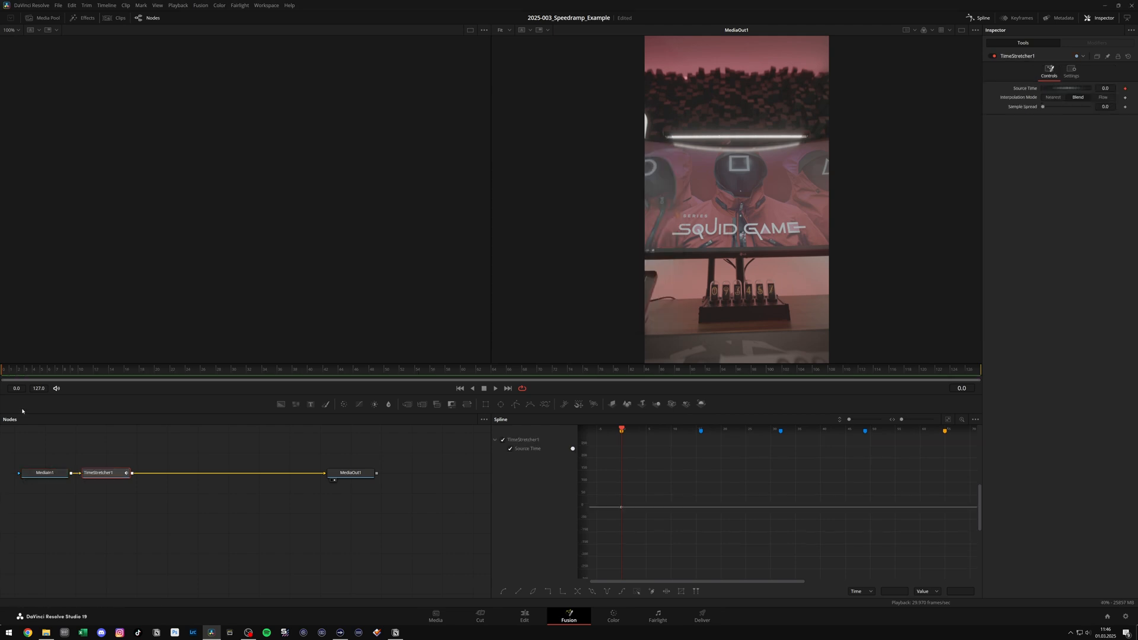
# Step: Keyframe the Time Stretcher's Source Time at 127.0 on the clip's last frame, 127
pyautogui.moveTo(14, 374); pyautogui.dragTo(1024, 369)
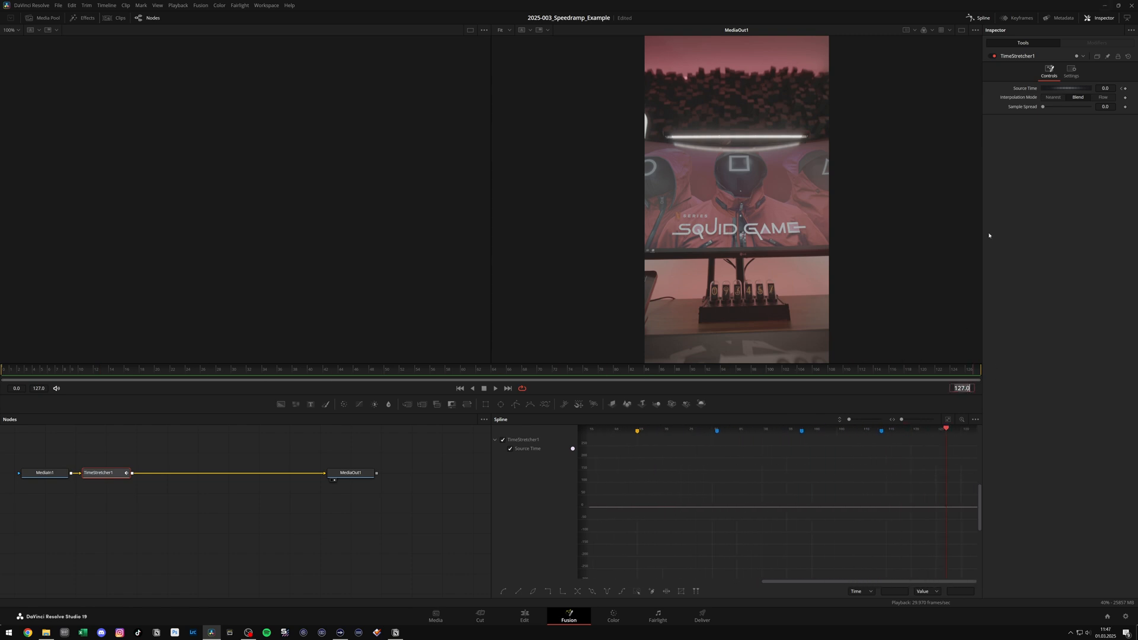
pyautogui.click(1106, 89)
pyautogui.press('Tab')
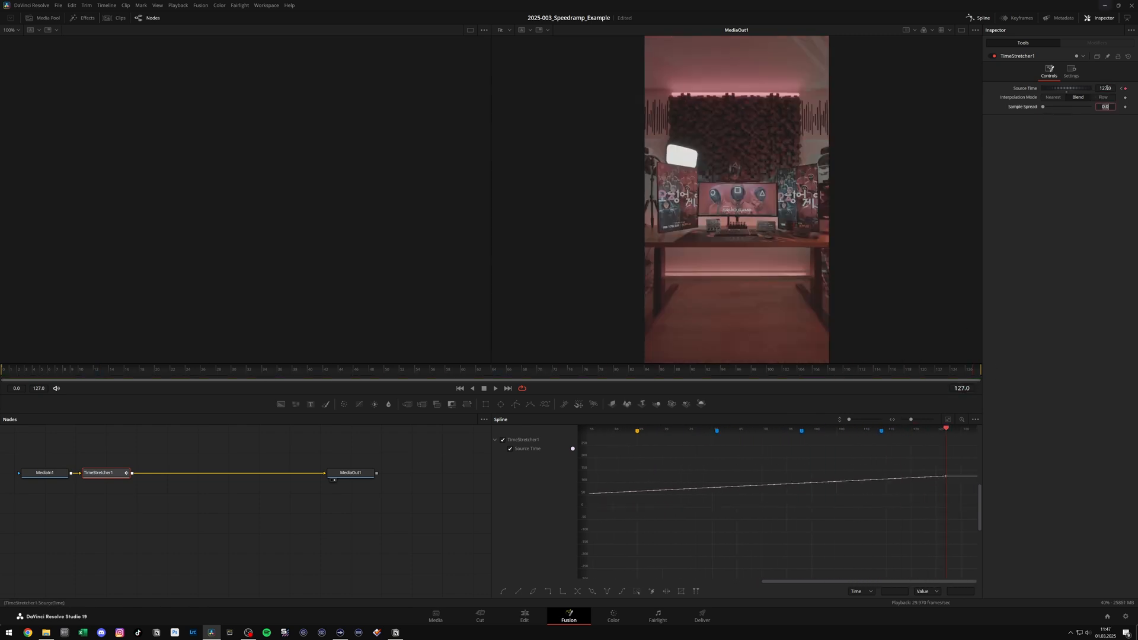
# Step: Move the last Source Time keyframe to the next orange marker at frame 65 and smooth the whole curve
pyautogui.click(948, 420)
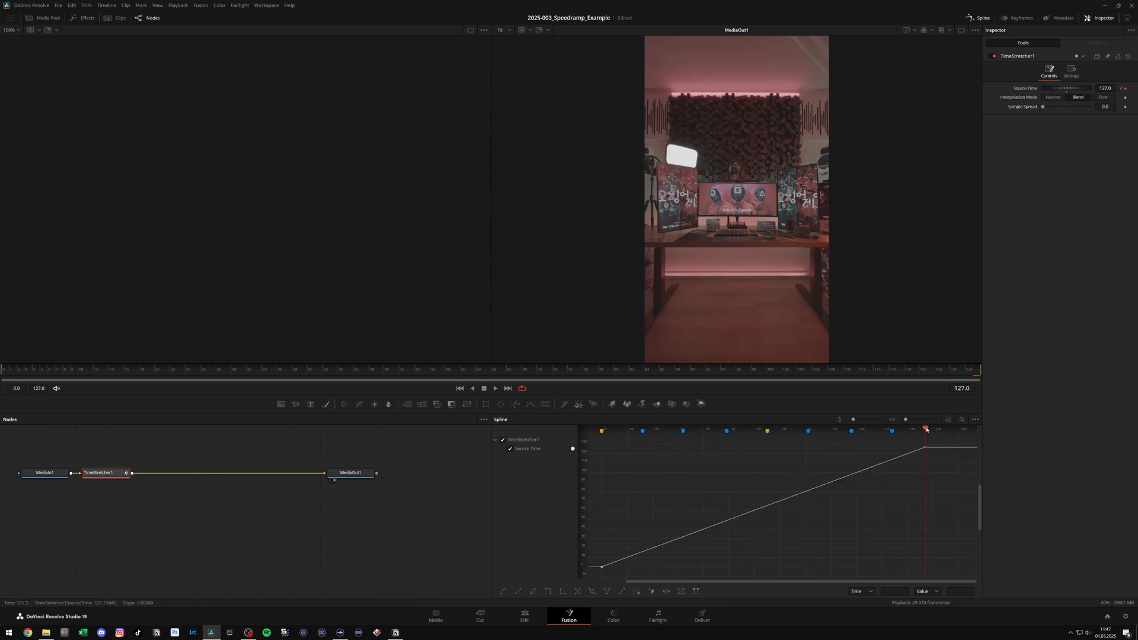
pyautogui.moveTo(938, 470); pyautogui.dragTo(768, 448)
pyautogui.click(948, 420)
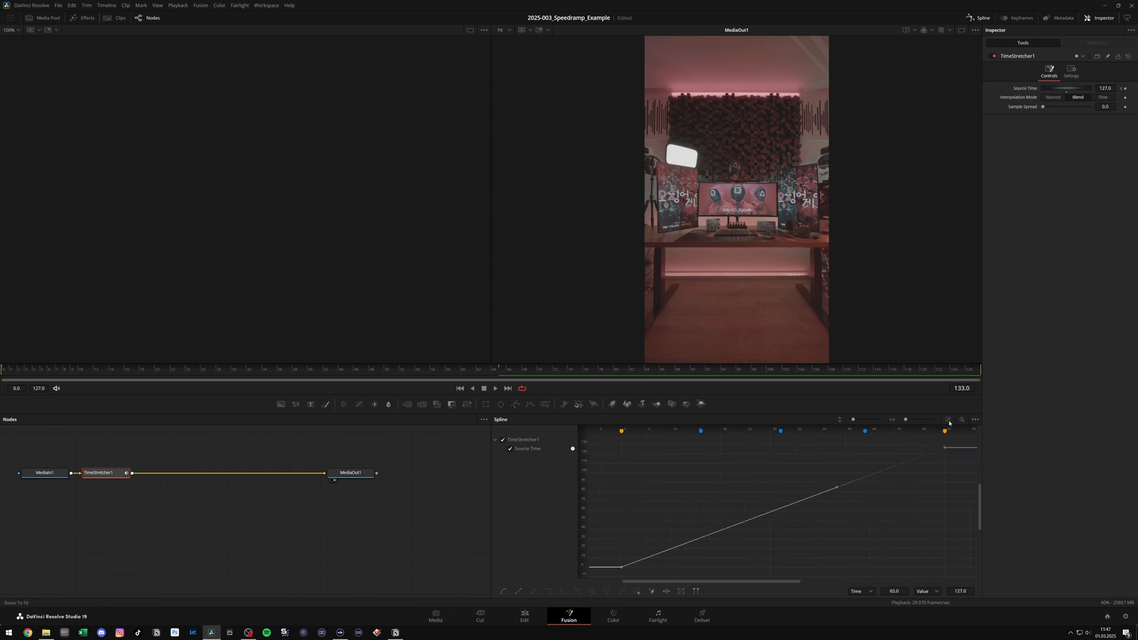
pyautogui.hotkey('ctrl', 'a')
pyautogui.hotkey('shift', 's')
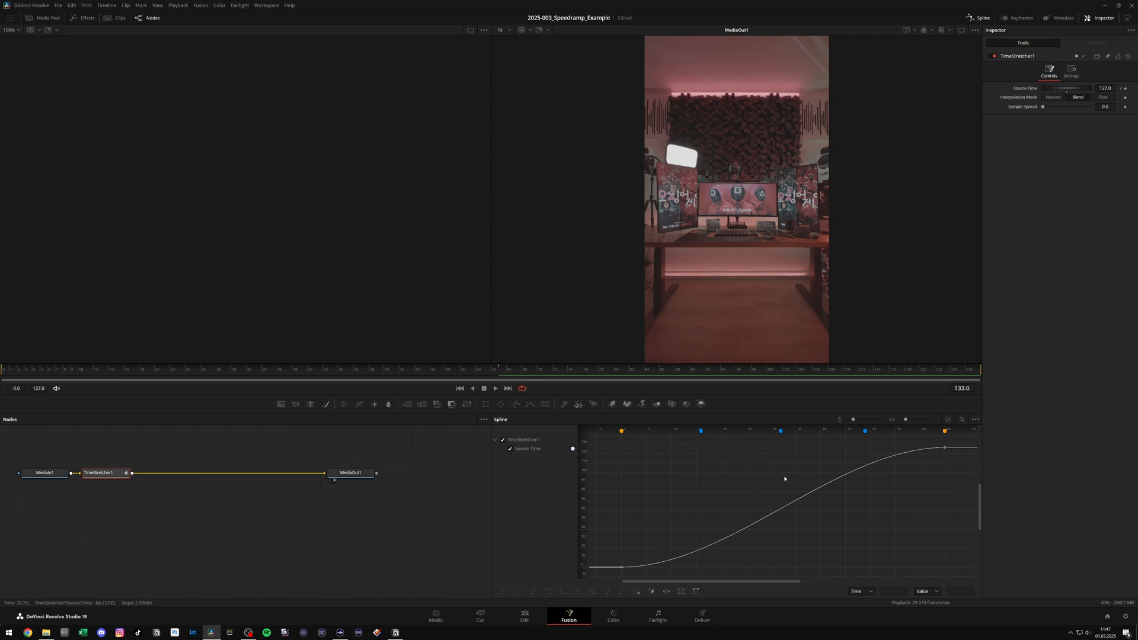
# Step: Add a Source Time keyframe in the middle of the curve at frame 34 and set its value to 127
pyautogui.click(791, 501)
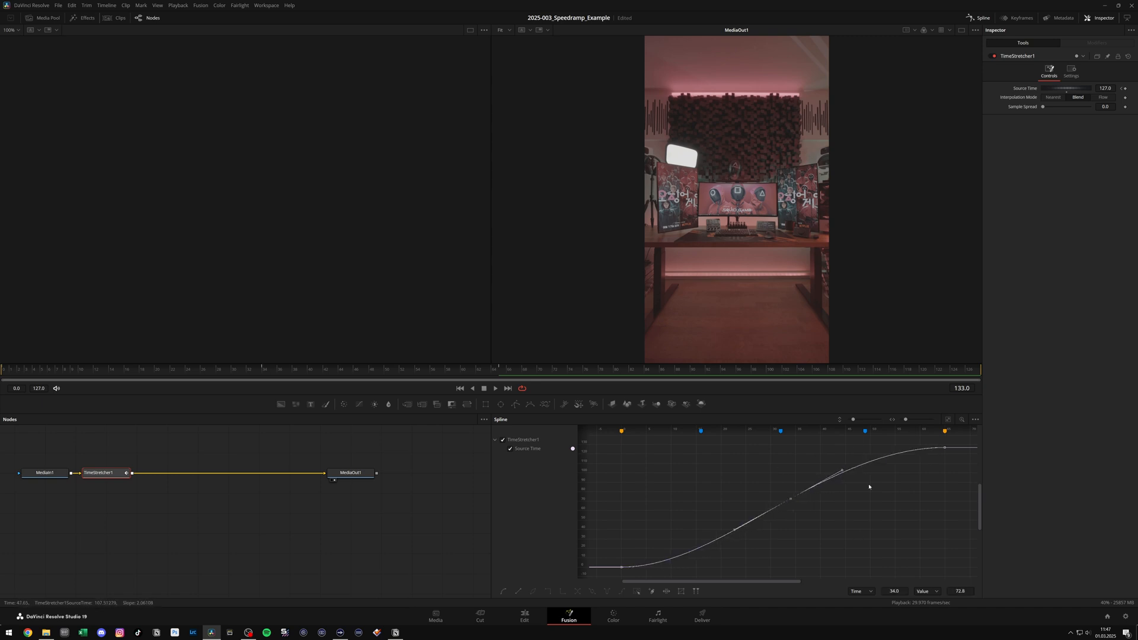
pyautogui.moveTo(932, 467); pyautogui.dragTo(958, 447)
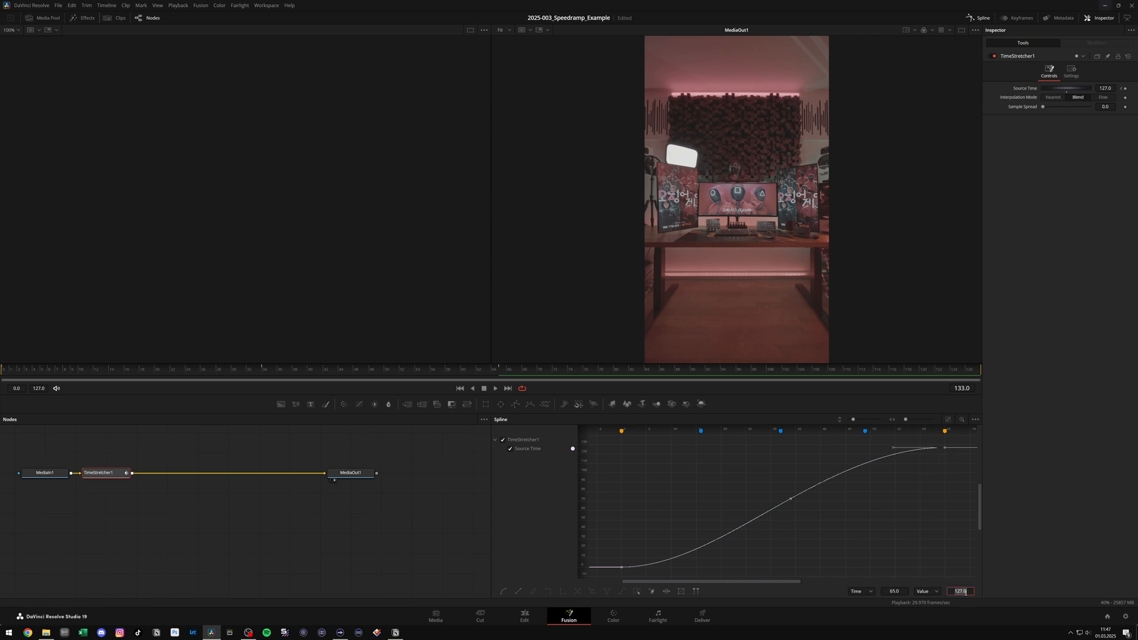
pyautogui.click(791, 499)
pyautogui.click(968, 590)
pyautogui.write('127')
pyautogui.press('Return')
# Step: Set the end keyframe at frame 65 to value 0 and smooth all Source Time keyframes
pyautogui.moveTo(924, 472); pyautogui.dragTo(959, 443)
pyautogui.click(968, 590)
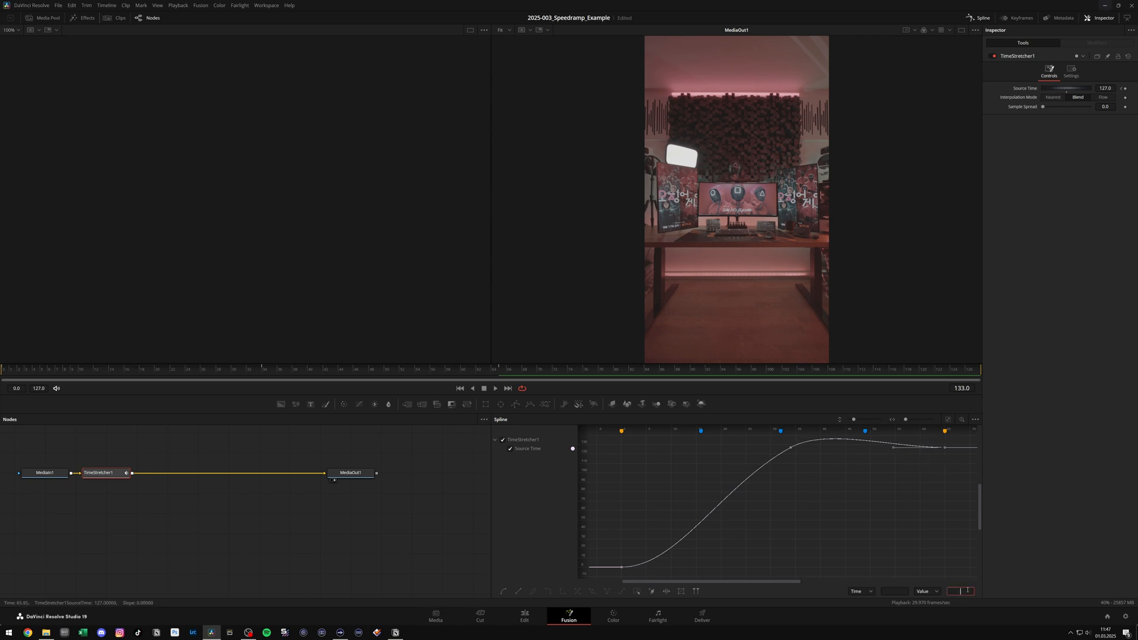
pyautogui.write('0')
pyautogui.press('Return')
pyautogui.hotkey('ctrl', 'a')
pyautogui.press('s')
# Step: Steepen the curve by pulling up the handles of the first and last keyframes, and play the ramp
pyautogui.click(788, 537)
pyautogui.moveTo(589, 545); pyautogui.dragTo(650, 494)
pyautogui.moveTo(882, 555); pyautogui.dragTo(907, 501)
pyautogui.press('space')
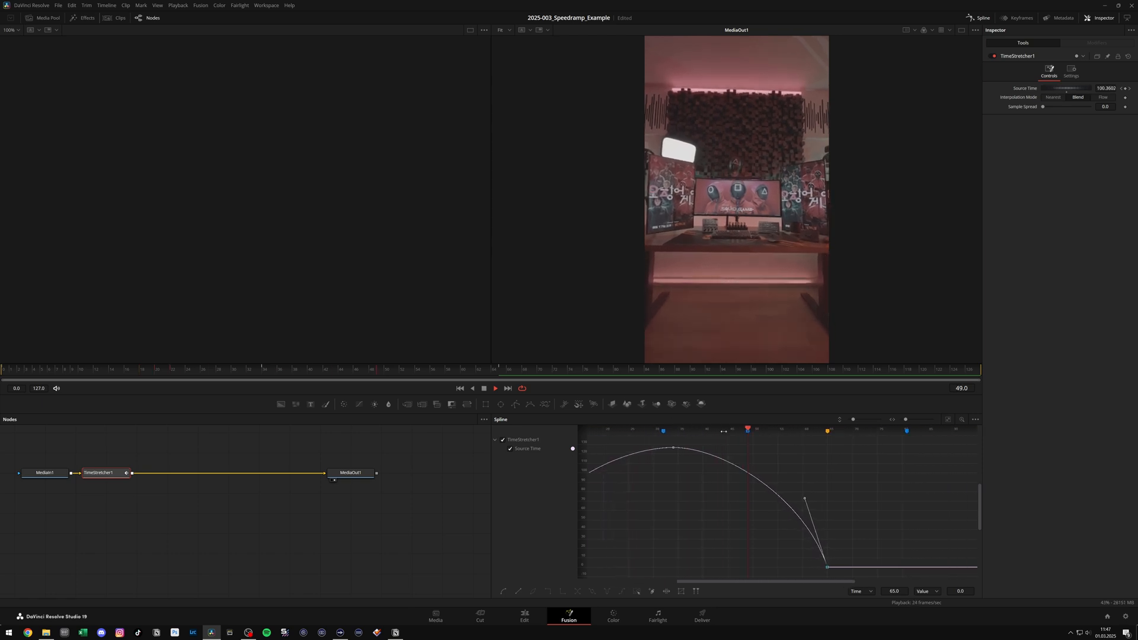
pyautogui.press('space')
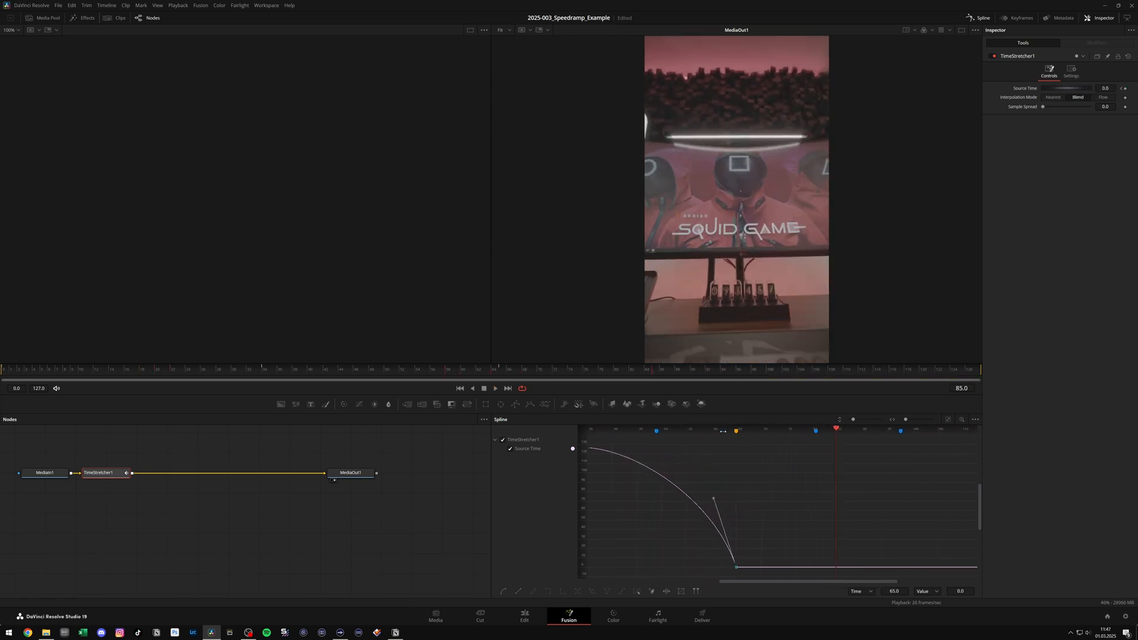
# Step: Return to the Edit page and play Fusion Clip 3 from the 01:00:02:22 marker to review its ramp
pyautogui.click(525, 620)
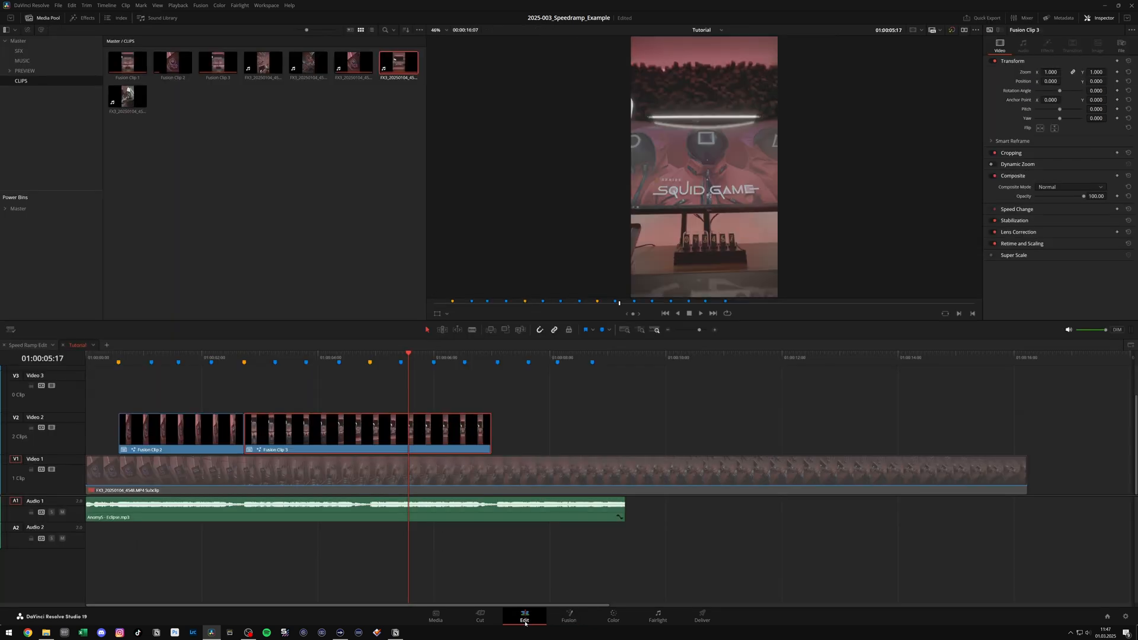
pyautogui.click(362, 360)
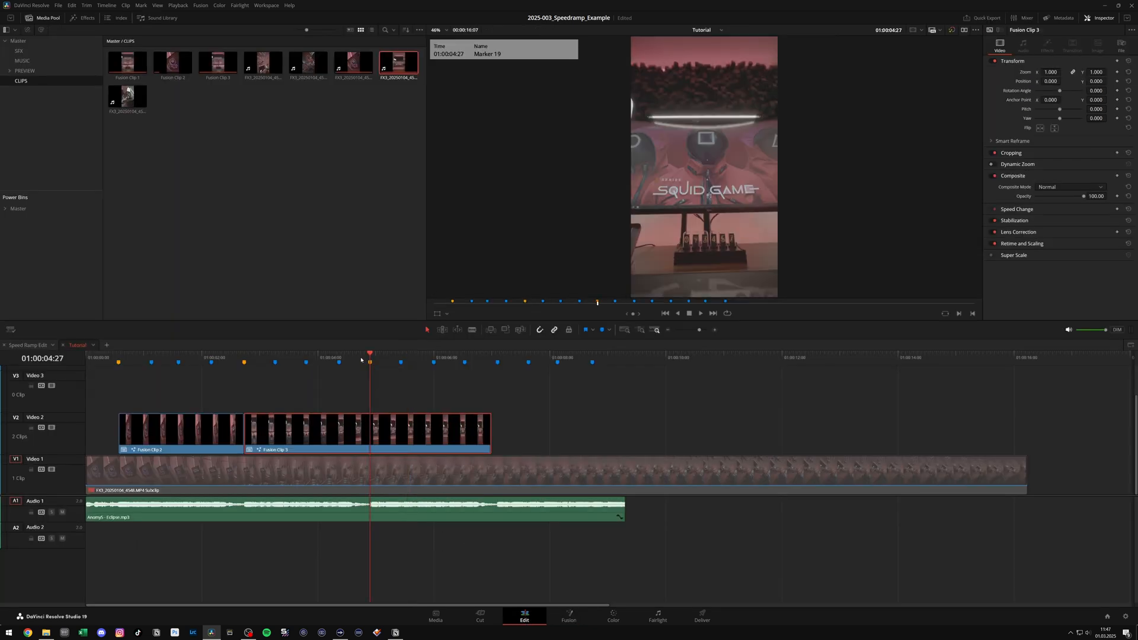
pyautogui.click(245, 361)
pyautogui.press('space')
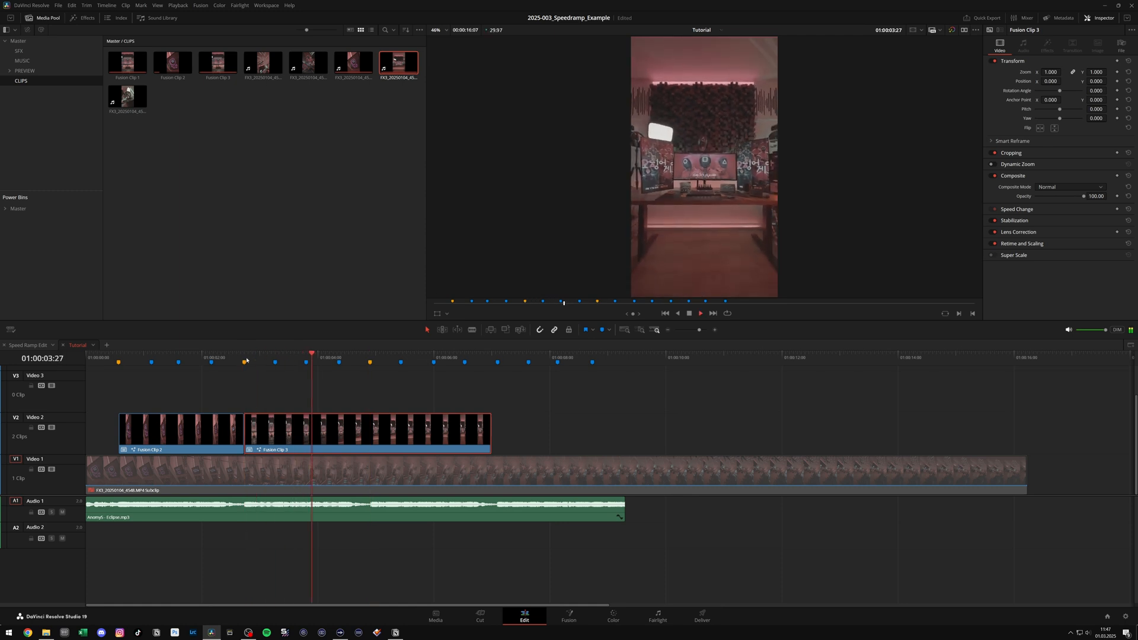
pyautogui.press('space')
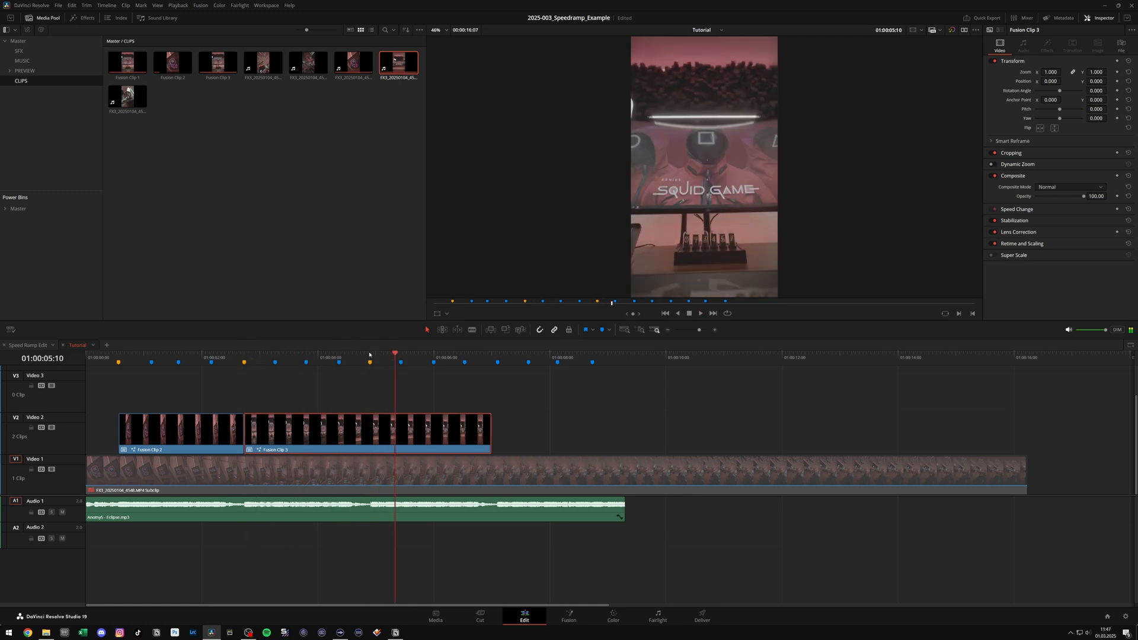
# Step: Trim the end of Fusion Clip 3 to the 01:00:04:27 marker and replay it from 01:00:02:22
pyautogui.click(369, 355)
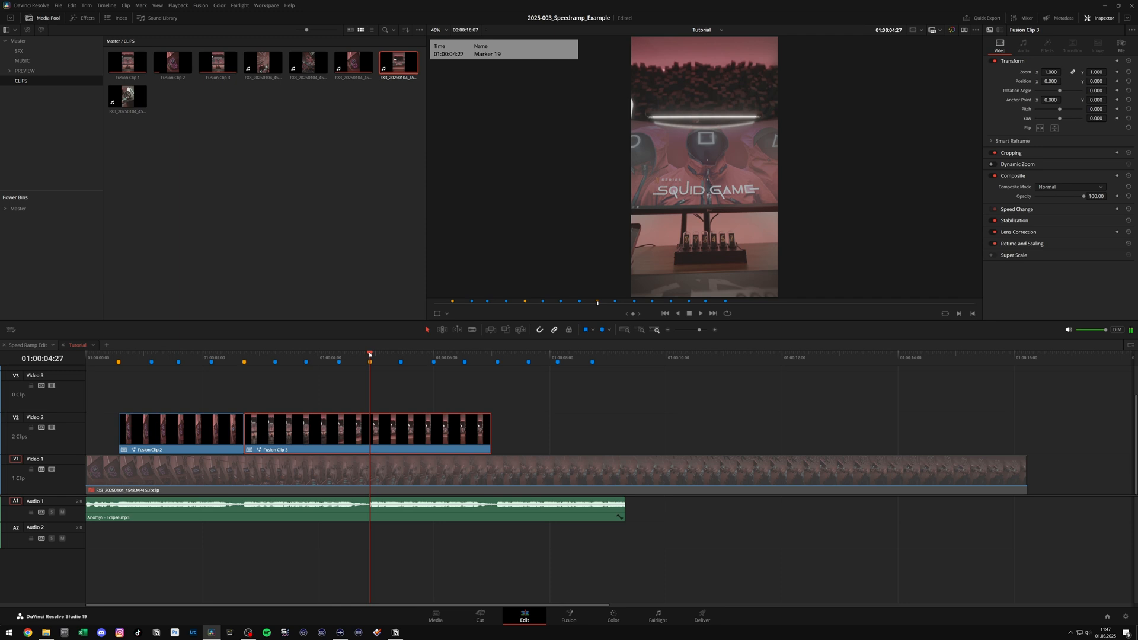
pyautogui.hotkey('shift', ']')
pyautogui.click(246, 358)
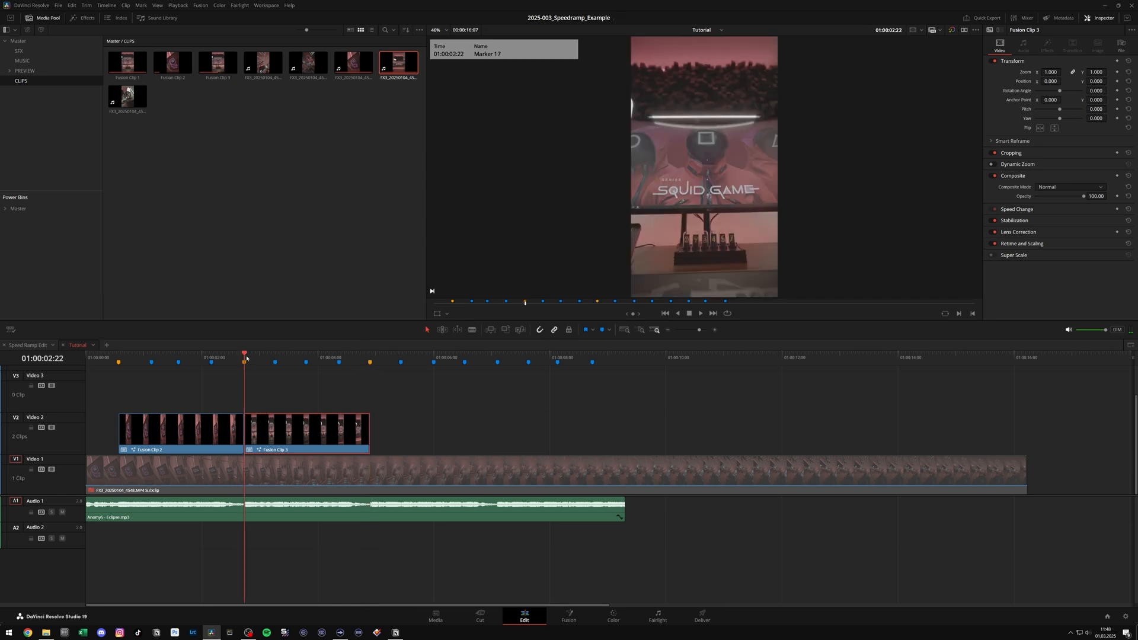
pyautogui.press('space')
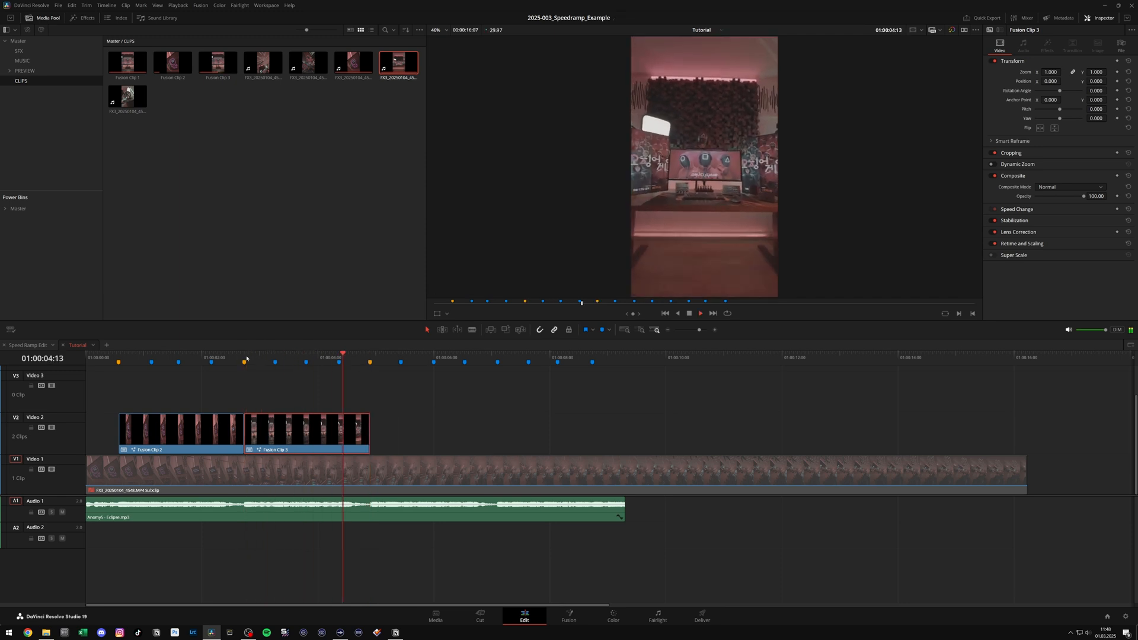
pyautogui.click(247, 358)
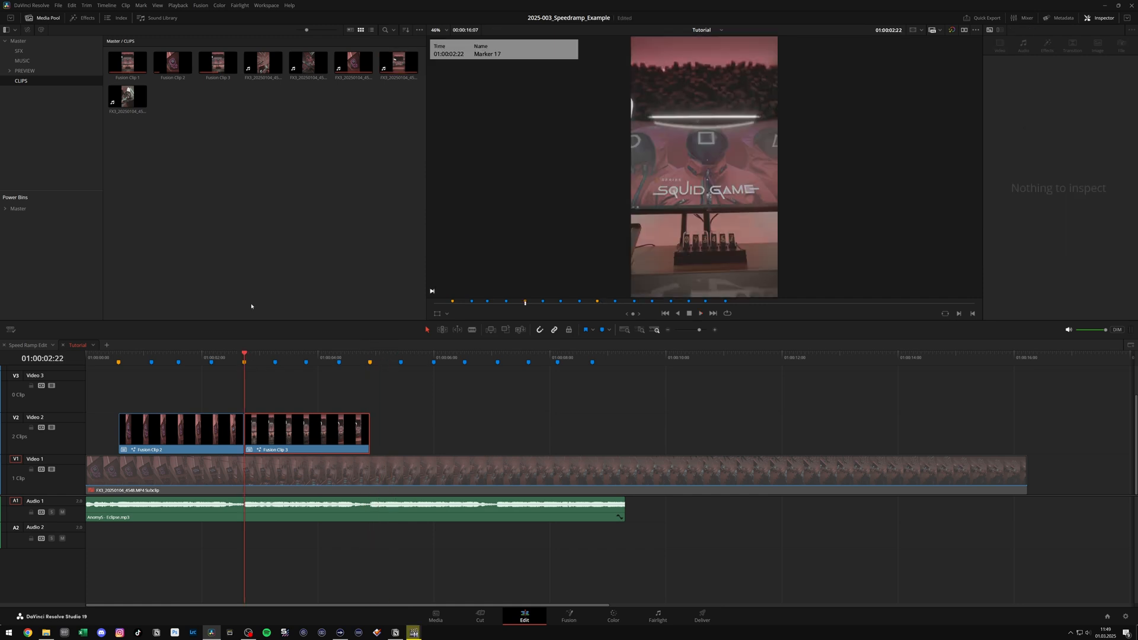
# Step: Place the FX3_20250104_4543.MP4 subclip on Video 2 after Fusion Clip 3 and select it
pyautogui.click(274, 66)
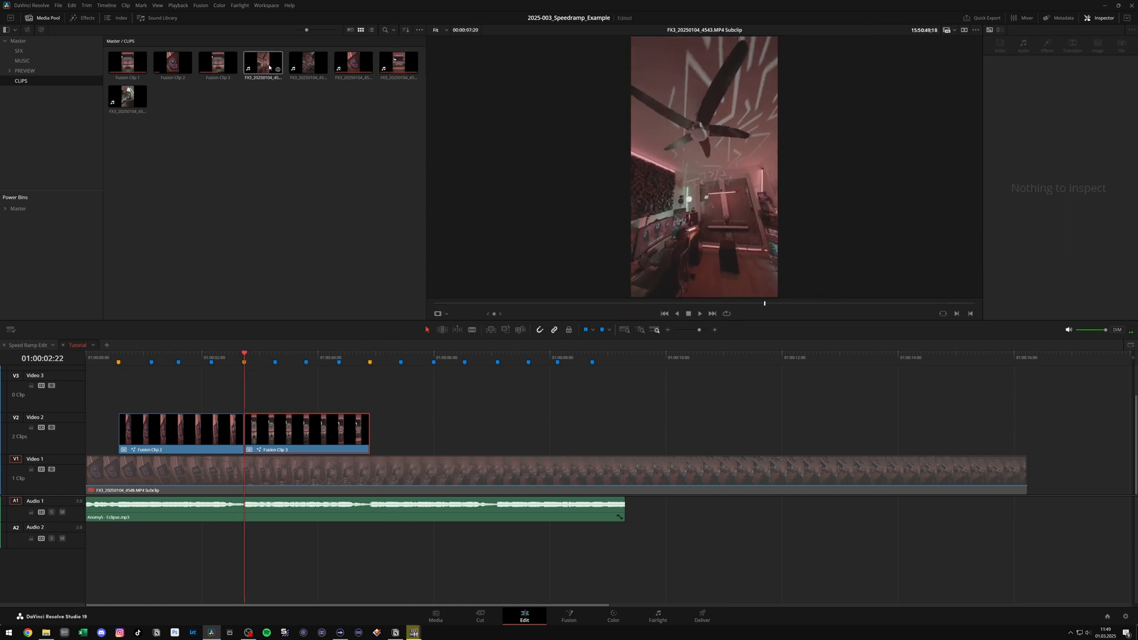
pyautogui.moveTo(271, 65); pyautogui.dragTo(397, 439)
pyautogui.click(397, 439)
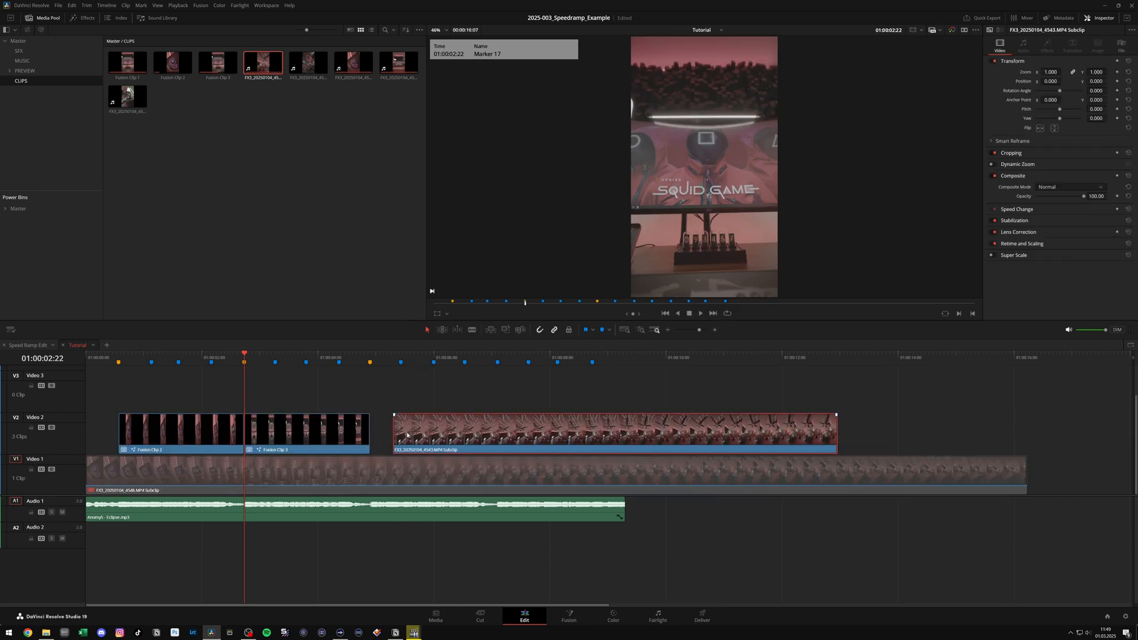
# Step: Stabilize the 4543 subclip in Similarity mode with Zoom on, Cropping Ratio 0.250, Smooth 0.777 and Strength 1.000
pyautogui.click(396, 359)
pyautogui.click(1035, 225)
pyautogui.moveTo(1053, 269); pyautogui.dragTo(1035, 270)
pyautogui.click(1057, 232)
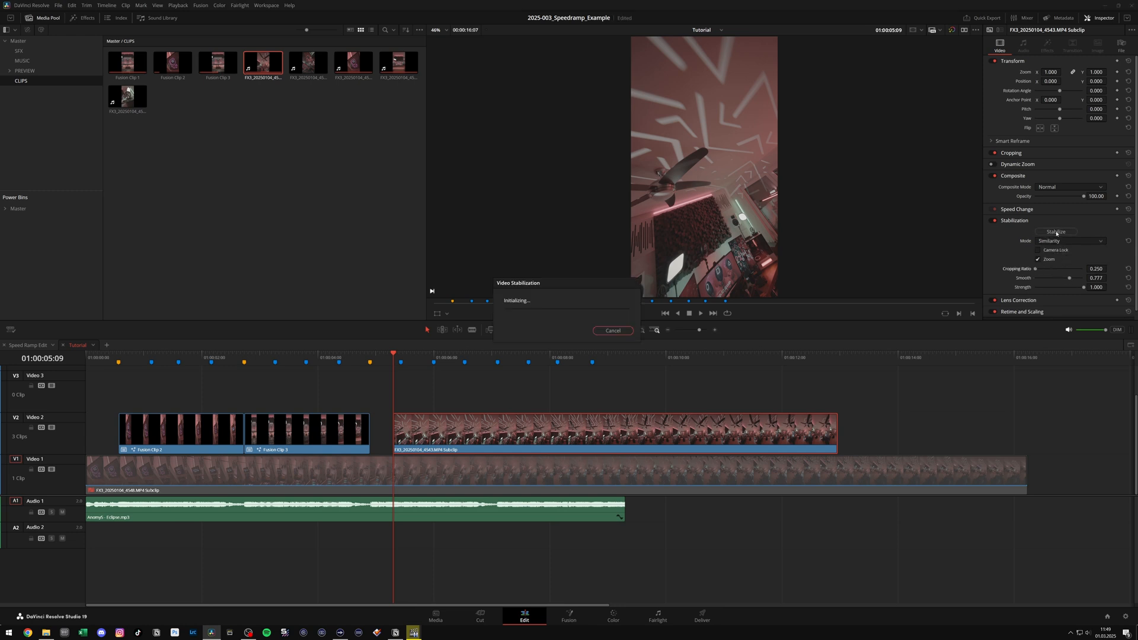
# Step: Move the stabilized subclip to start at the 01:00:04:27 marker and recolor the 01:00:07:03 marker orange
pyautogui.moveTo(396, 357)
pyautogui.mouseDown()
pyautogui.moveTo(416, 357)
pyautogui.moveTo(371, 357)
pyautogui.mouseUp()
pyautogui.moveTo(434, 438); pyautogui.dragTo(410, 438)
pyautogui.moveTo(474, 358); pyautogui.dragTo(497, 359)
pyautogui.rightClick(497, 363)
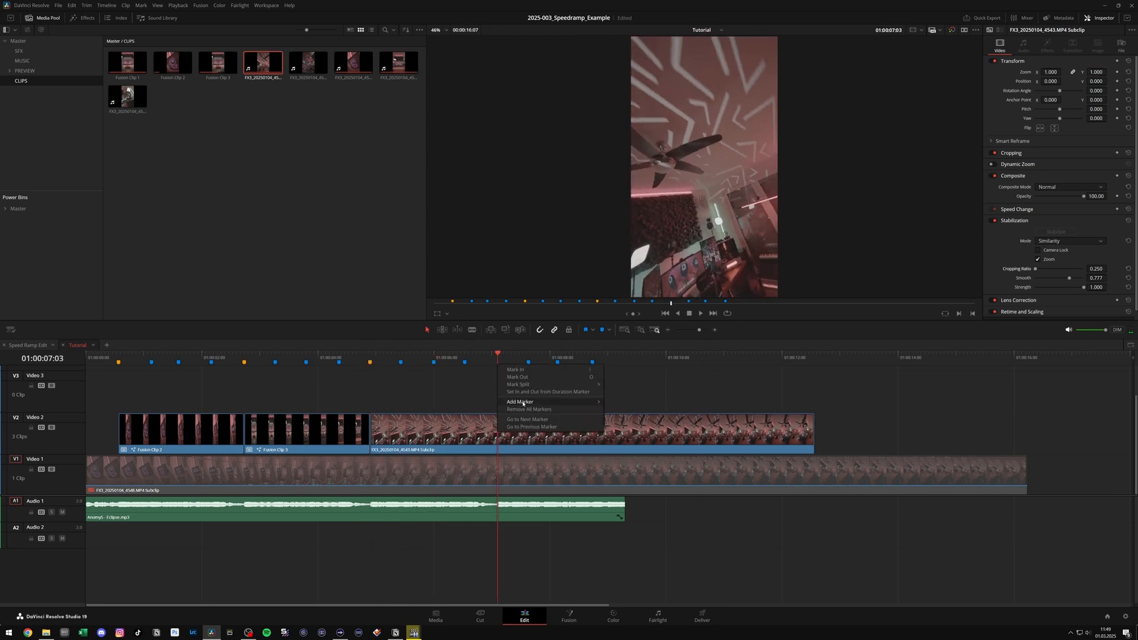
pyautogui.click(522, 402)
# Step: Convert the stabilized 4543 subclip into a new Fusion clip and open it on the Fusion page from its first frame
pyautogui.click(374, 356)
pyautogui.click(417, 426)
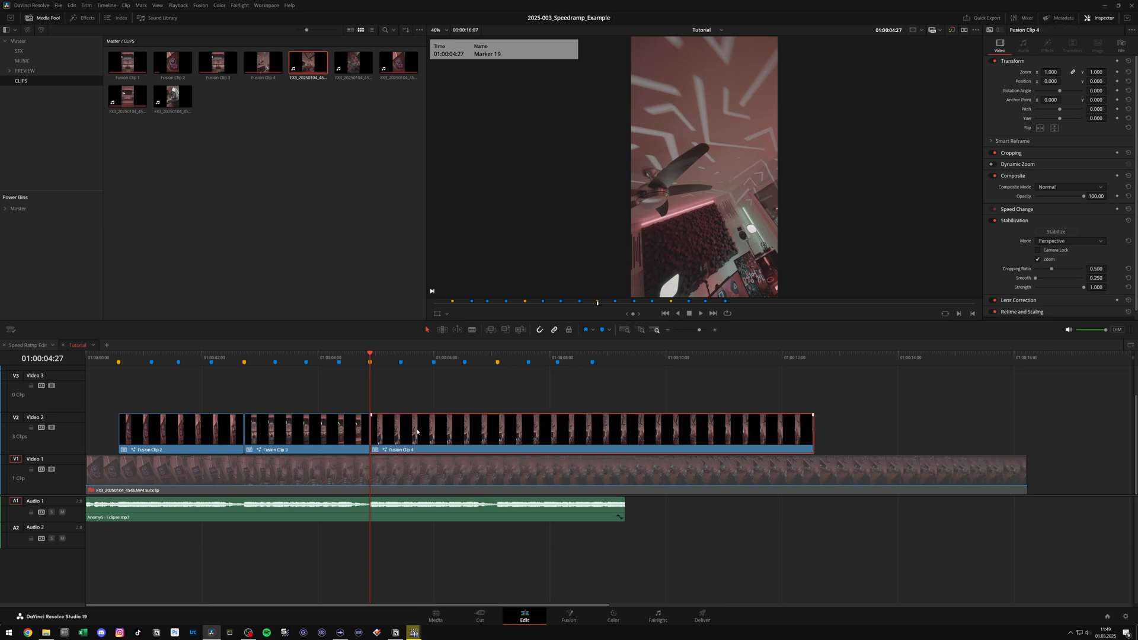
pyautogui.hotkey('shift', '5')
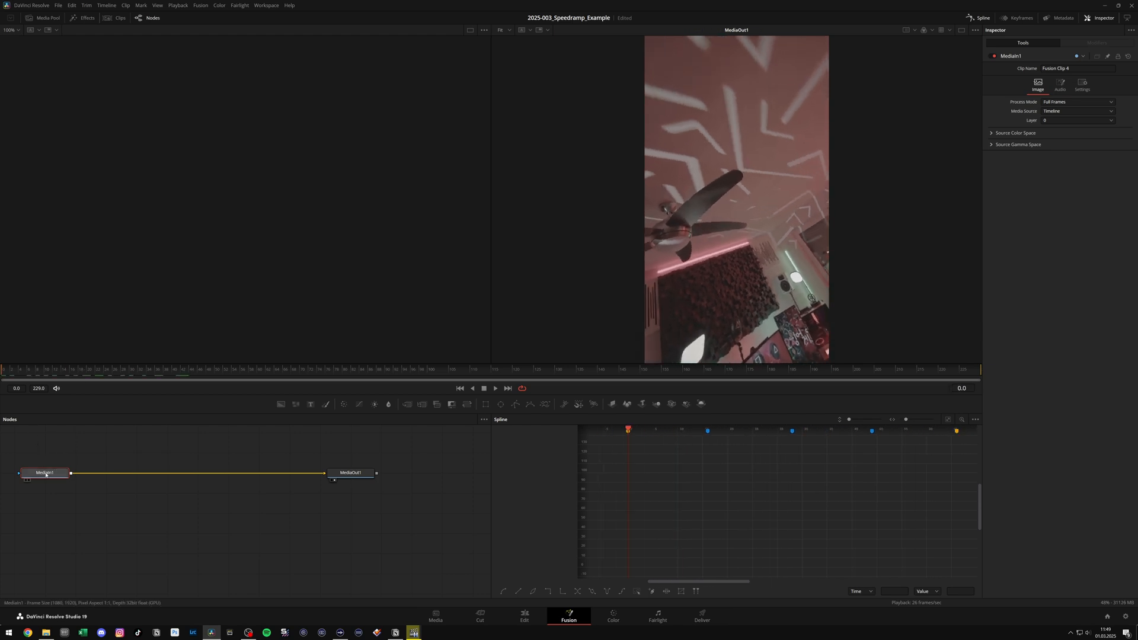
# Step: Add a Time Stretcher between MediaIn1 and MediaOut1 in Fusion Clip 4
pyautogui.hotkey('shift', 'space')
pyautogui.write('tst')
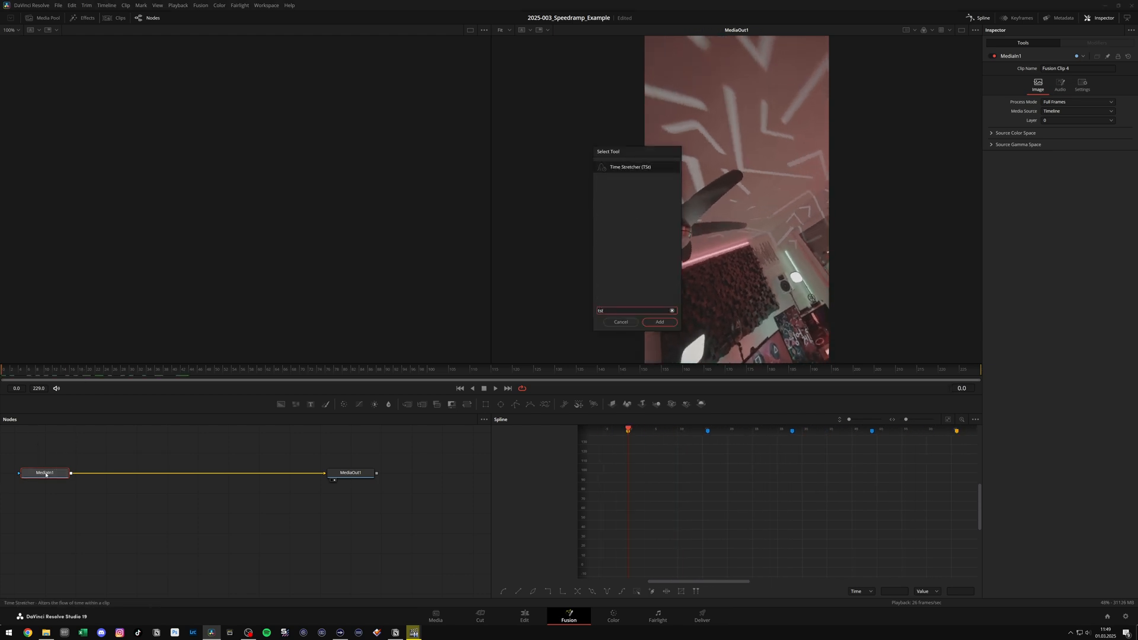
pyautogui.press('Return')
# Step: Copy the last frame number, 229.0, into the Time Stretcher's Source Time as a keyframe on that frame
pyautogui.moveTo(560, 376); pyautogui.dragTo(980, 374)
pyautogui.doubleClick(962, 388)
pyautogui.hotkey('ctrl', 'c')
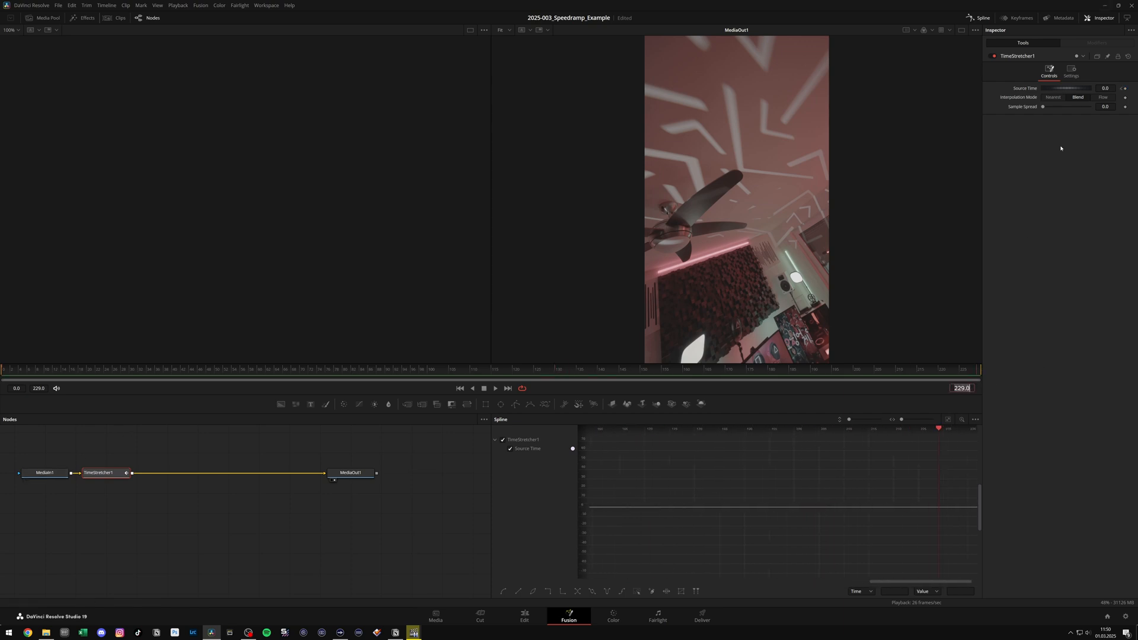
pyautogui.doubleClick(1103, 89)
pyautogui.hotkey('ctrl', 'v')
pyautogui.press('Tab')
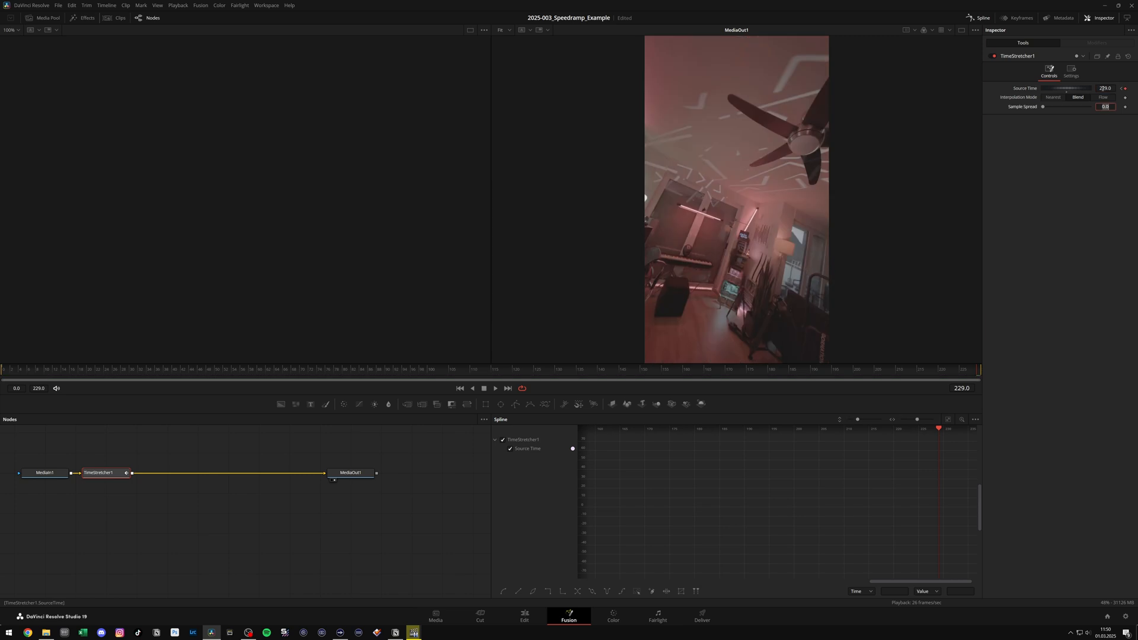
# Step: Move Fusion Clip 4's last Source Time keyframe to the next orange marker at frame 66
pyautogui.click(948, 421)
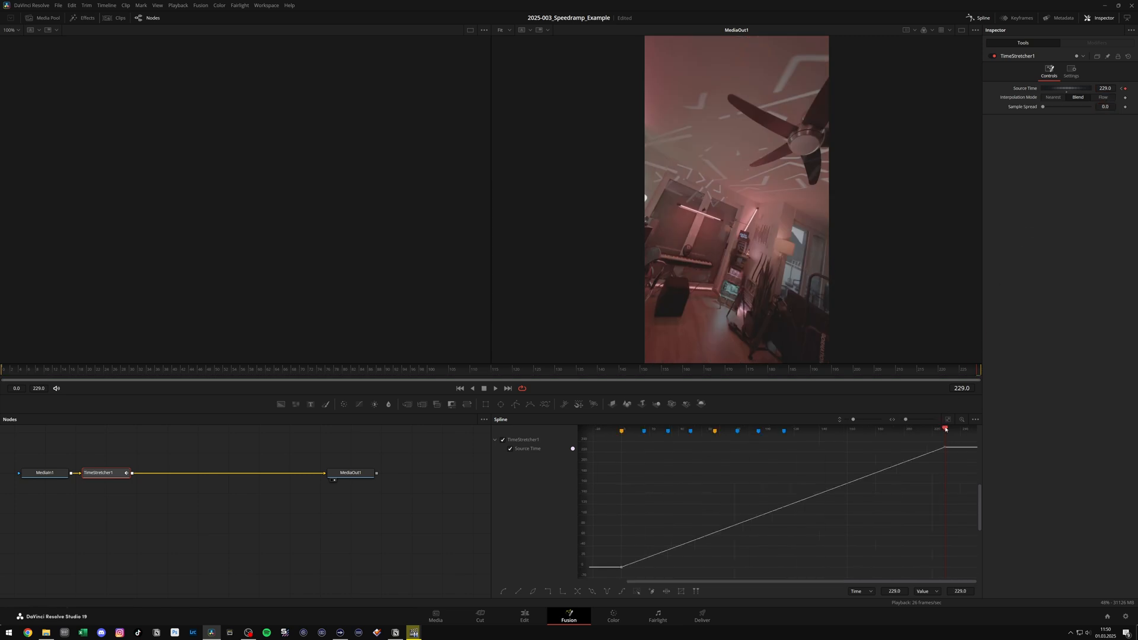
pyautogui.moveTo(944, 427); pyautogui.dragTo(935, 427)
pyautogui.moveTo(954, 466); pyautogui.dragTo(713, 450)
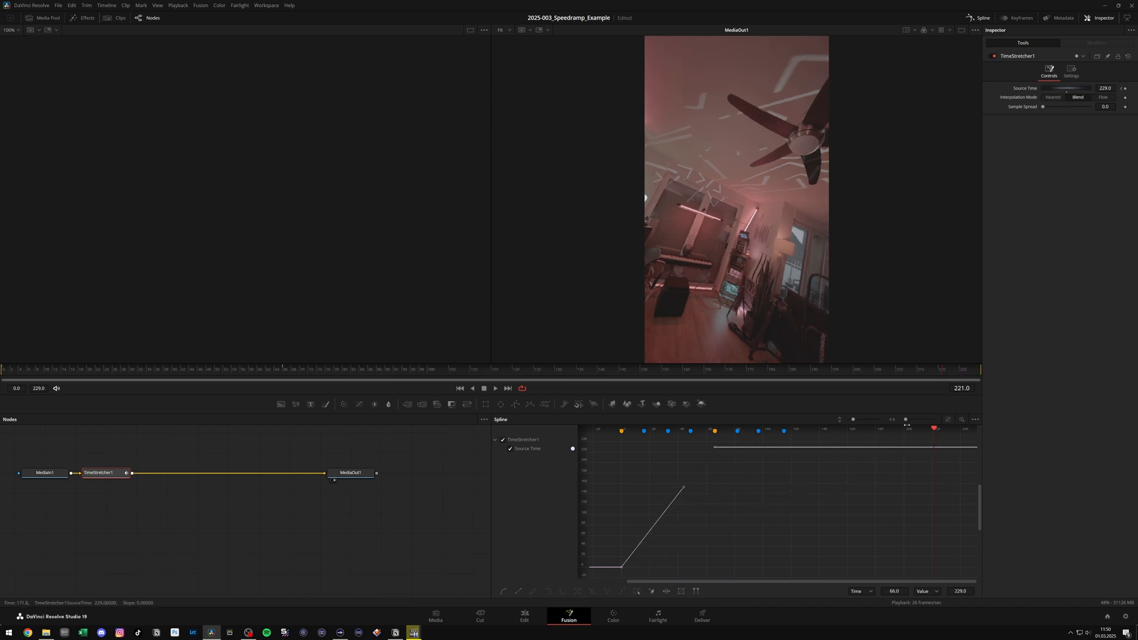
pyautogui.click(948, 420)
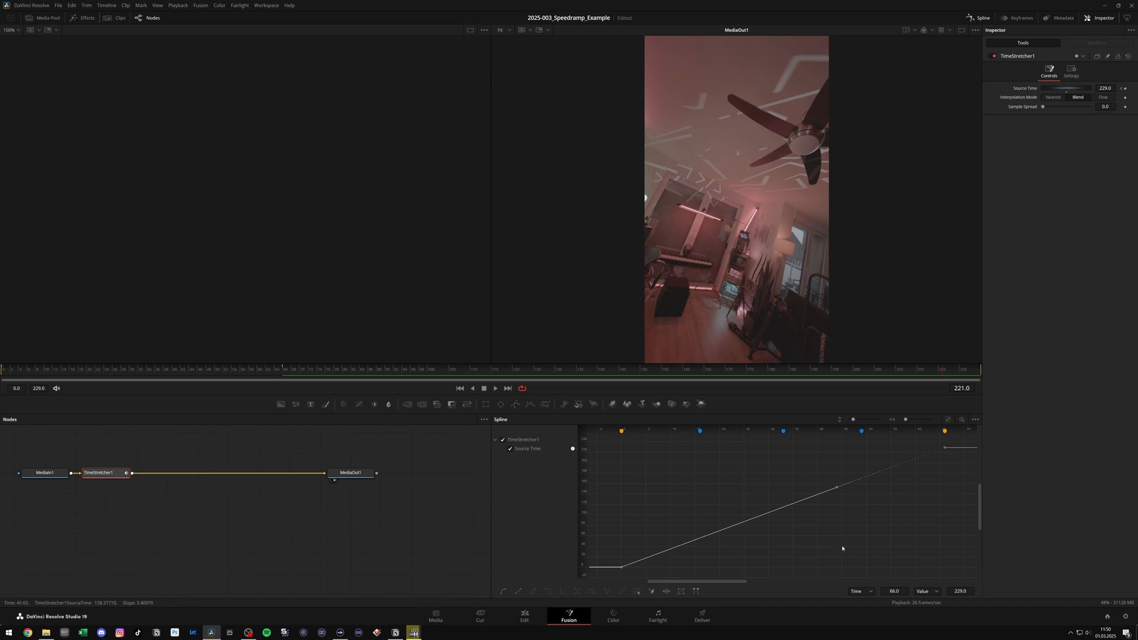
# Step: Smooth all Source Time keyframes of Fusion Clip 4 and play the clip back in the Edit page timeline
pyautogui.hotkey('ctrl', 'a')
pyautogui.press('s')
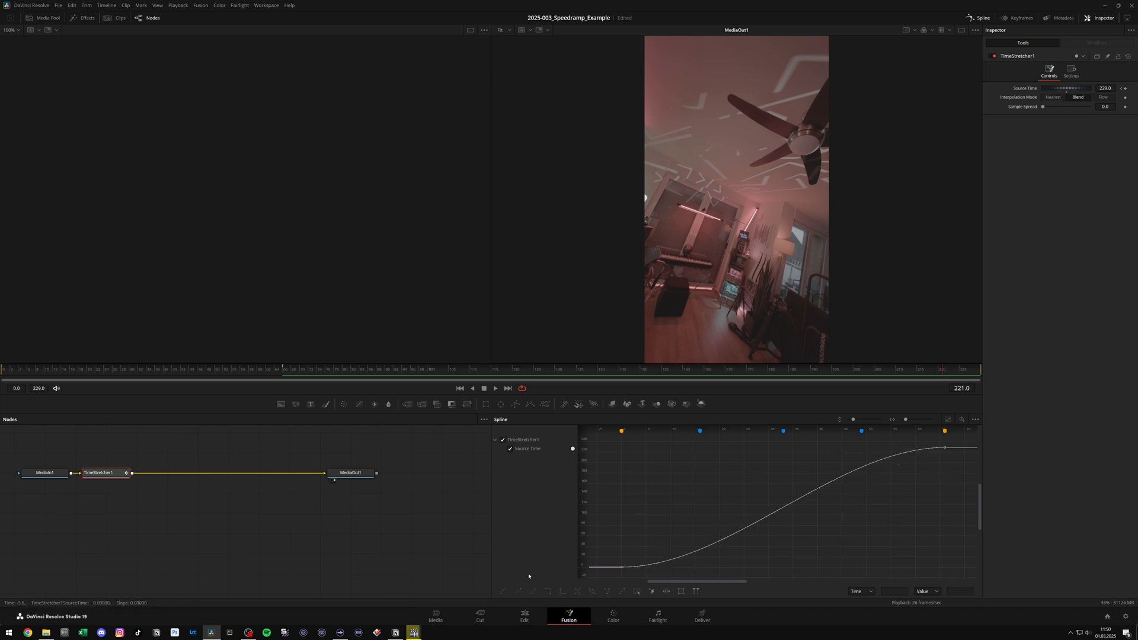
pyautogui.click(525, 618)
pyautogui.click(369, 363)
pyautogui.press('space')
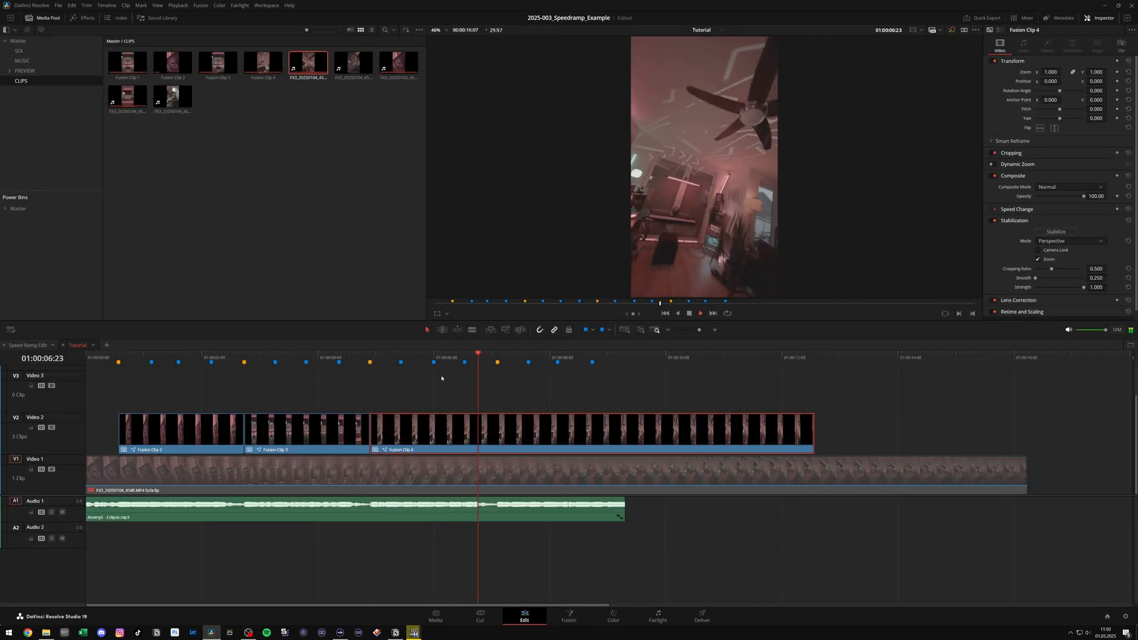
# Step: Trim Fusion Clip 4's end to the orange marker at 01:00:07:03
pyautogui.press('space')
pyautogui.click(497, 356)
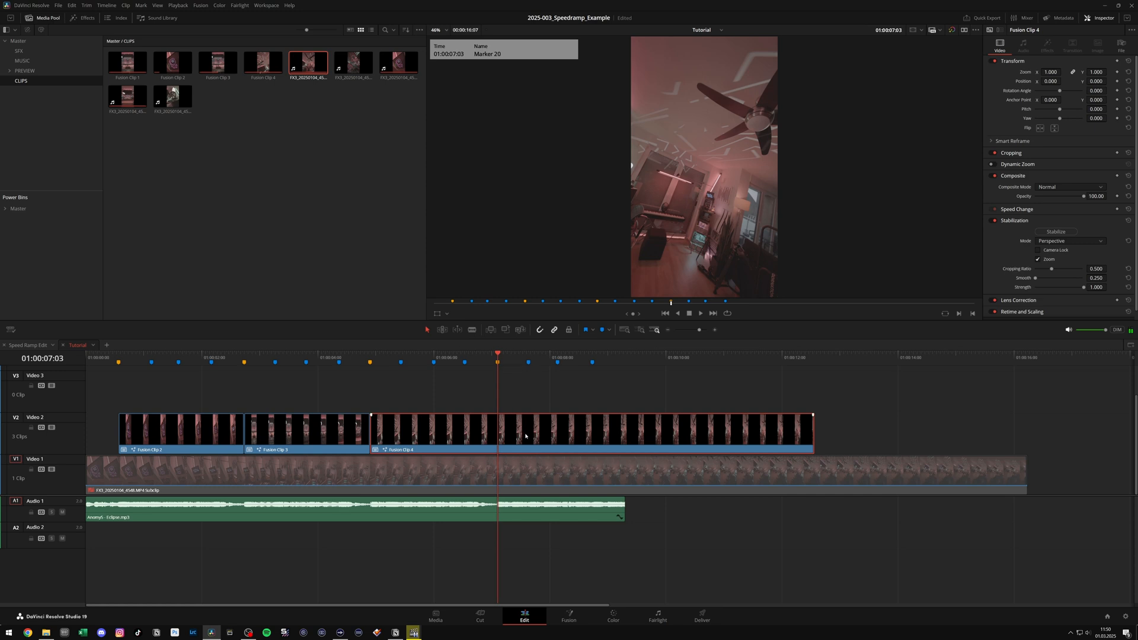
pyautogui.hotkey('shift', ']')
# Step: Reshape Fusion Clip 4's Source Time curve in Fusion so it is steep at both ends and nearly flat in the middle, and preview it
pyautogui.click(376, 359)
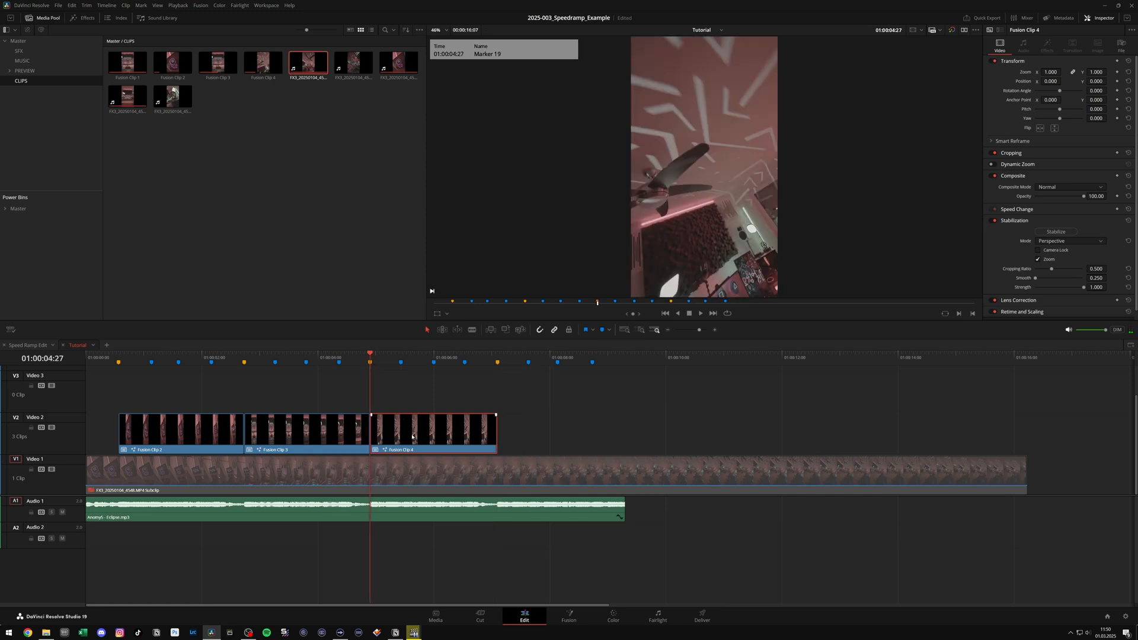
pyautogui.hotkey('shift', '5')
pyautogui.hotkey('ctrl', 'a')
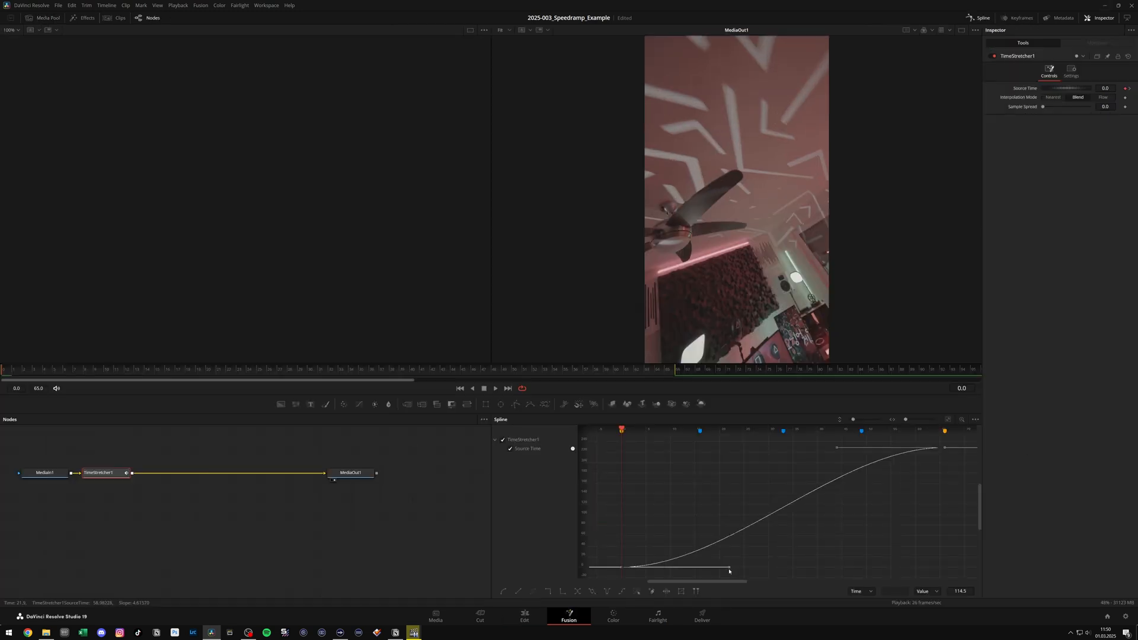
pyautogui.moveTo(729, 570); pyautogui.dragTo(668, 498)
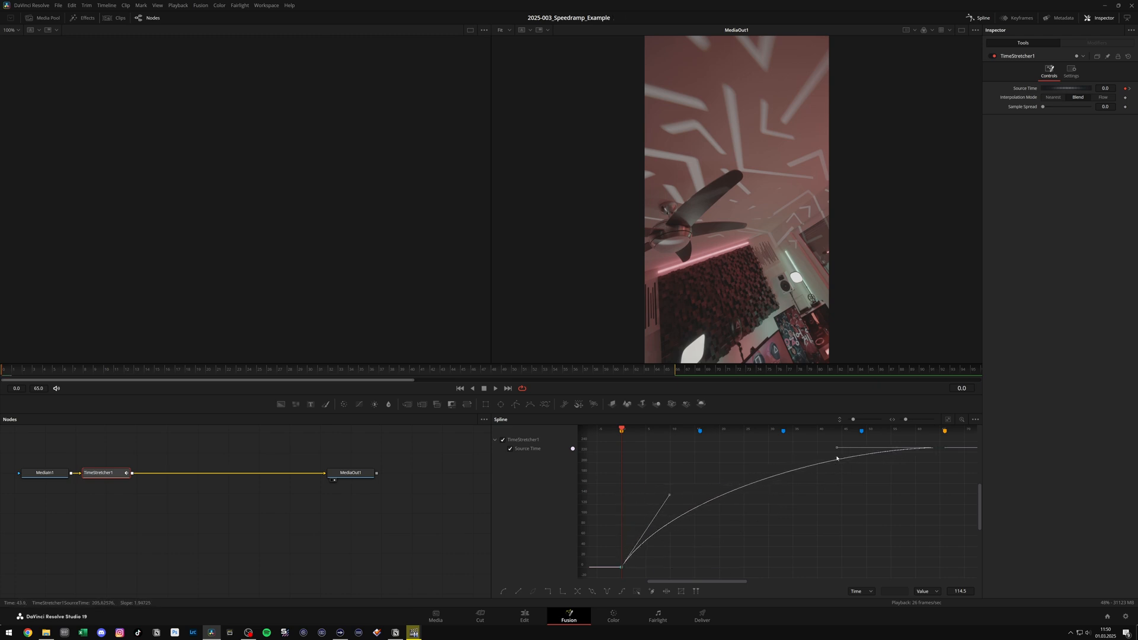
pyautogui.moveTo(837, 448); pyautogui.dragTo(894, 553)
pyautogui.press('space')
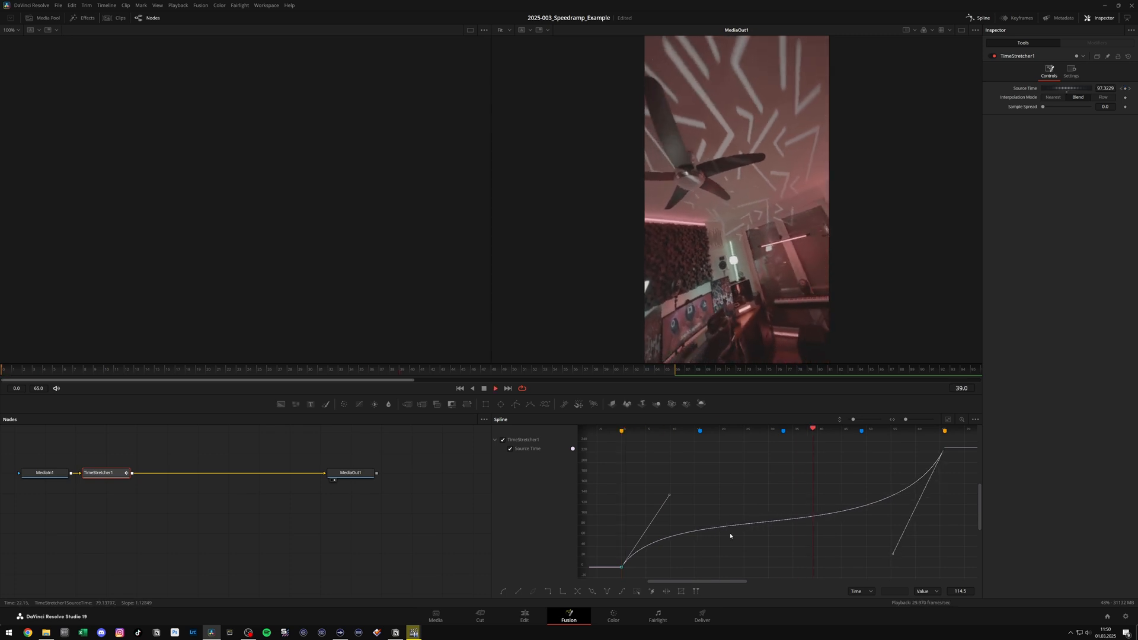
# Step: Play the ramped clips in the Edit page timeline from the first orange marker
pyautogui.click(524, 617)
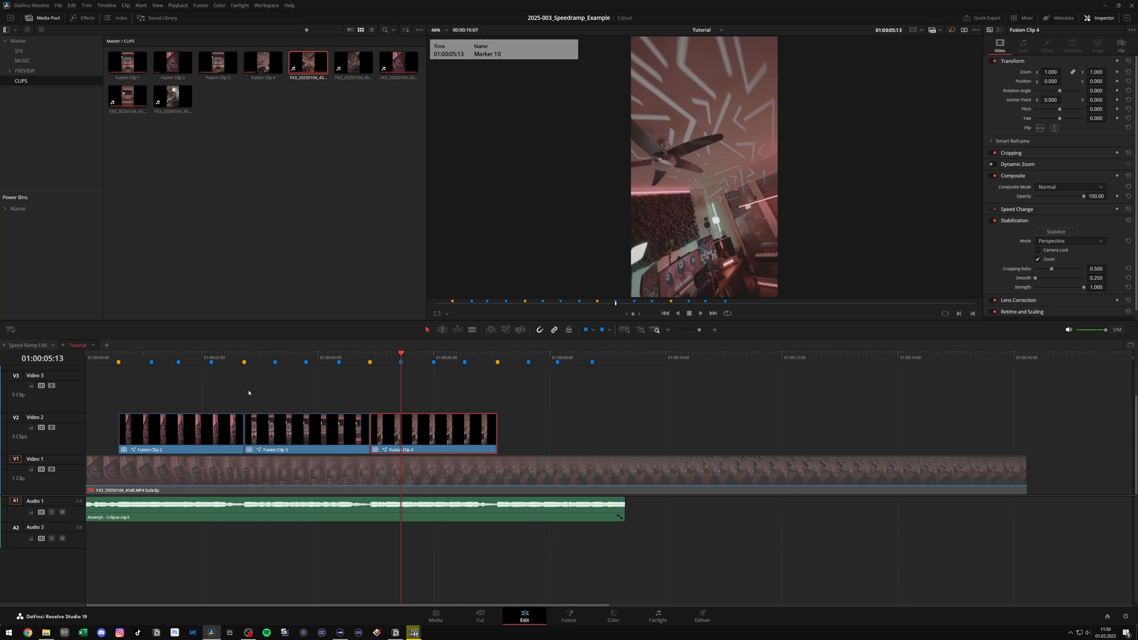
pyautogui.click(120, 359)
pyautogui.press('space')
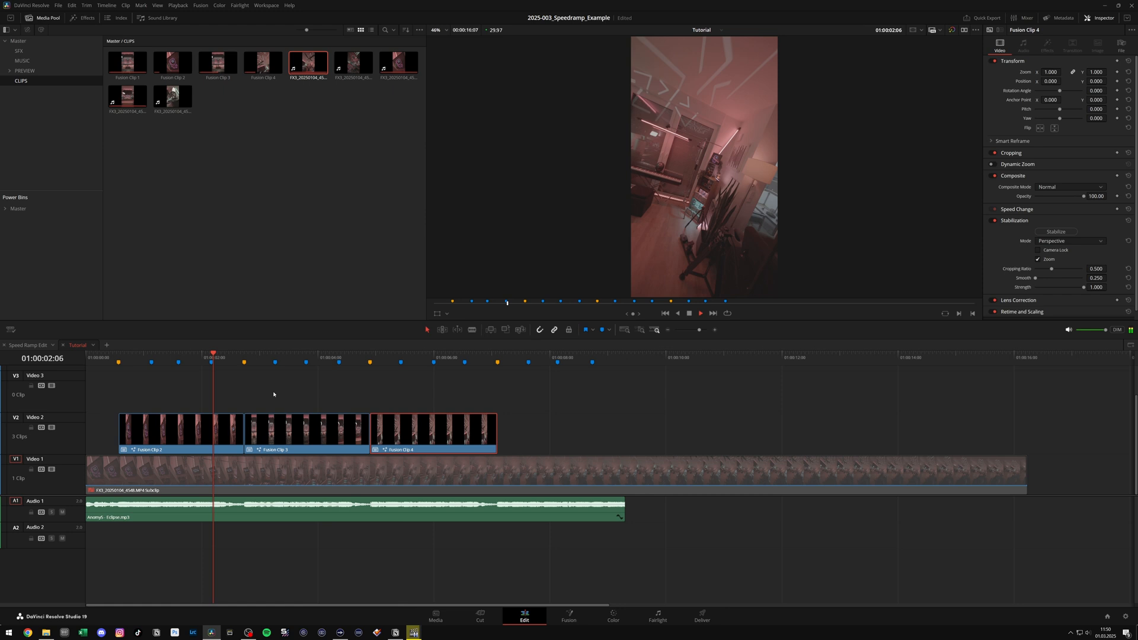
pyautogui.press('space')
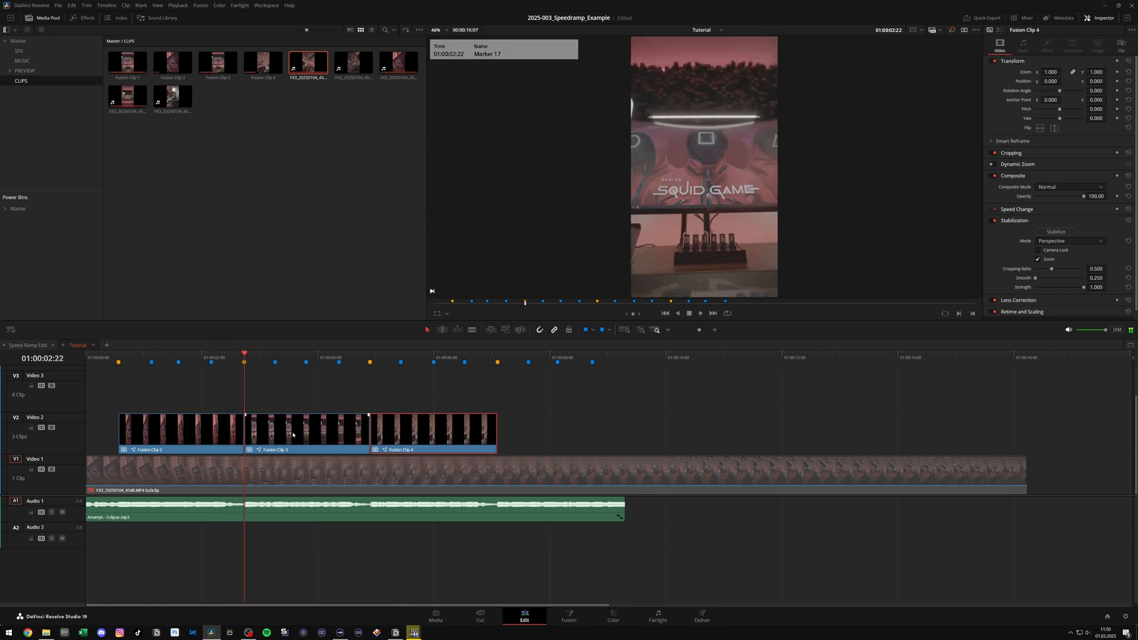
# Step: Swap Fusion Clip 3 and Fusion Clip 4 on Video 2 and play across the new cut
pyautogui.moveTo(290, 434); pyautogui.dragTo(543, 434)
pyautogui.moveTo(441, 389); pyautogui.dragTo(525, 440)
pyautogui.moveTo(451, 443); pyautogui.dragTo(324, 443)
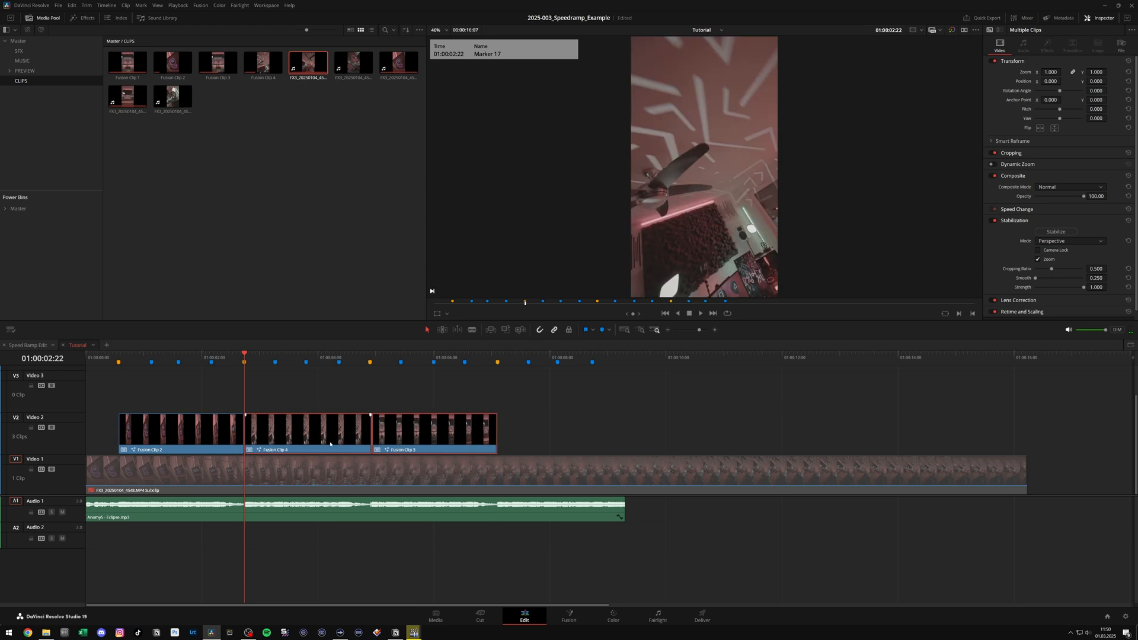
pyautogui.click(223, 357)
pyautogui.press('space')
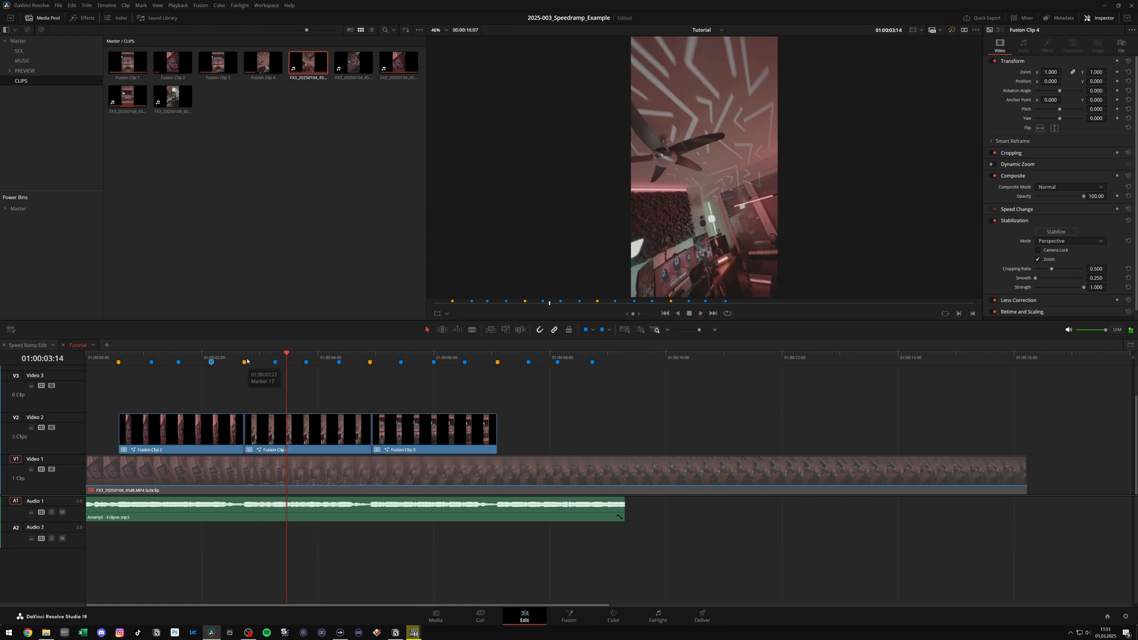
# Step: Reverse Fusion Clip 4's playback direction and play the sequence from the first orange marker
pyautogui.click(244, 362)
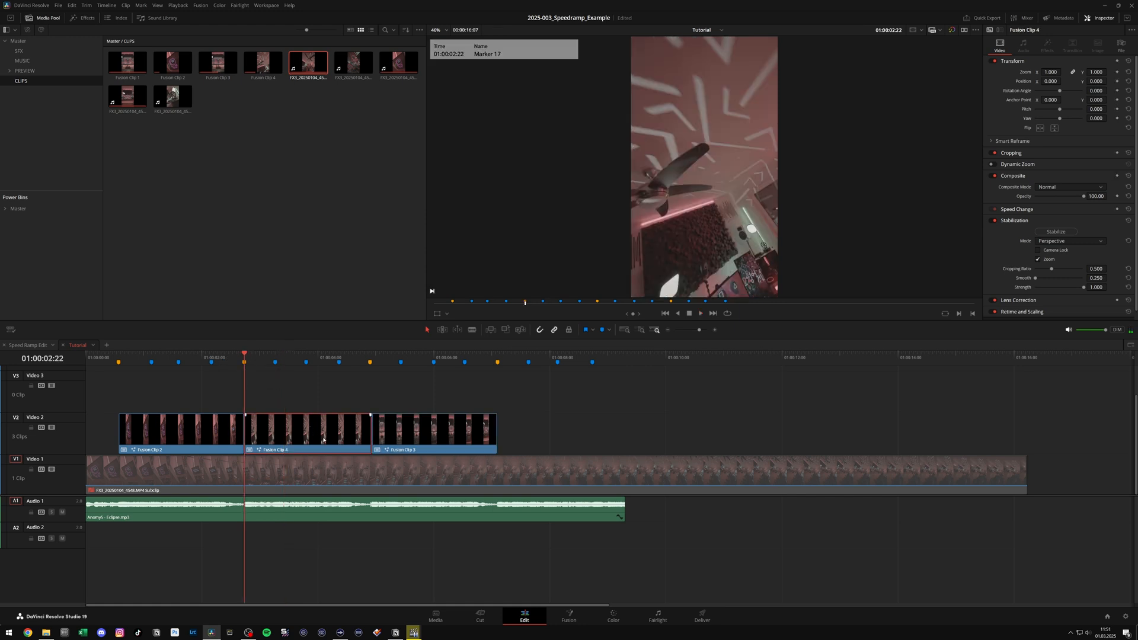
pyautogui.click(1042, 212)
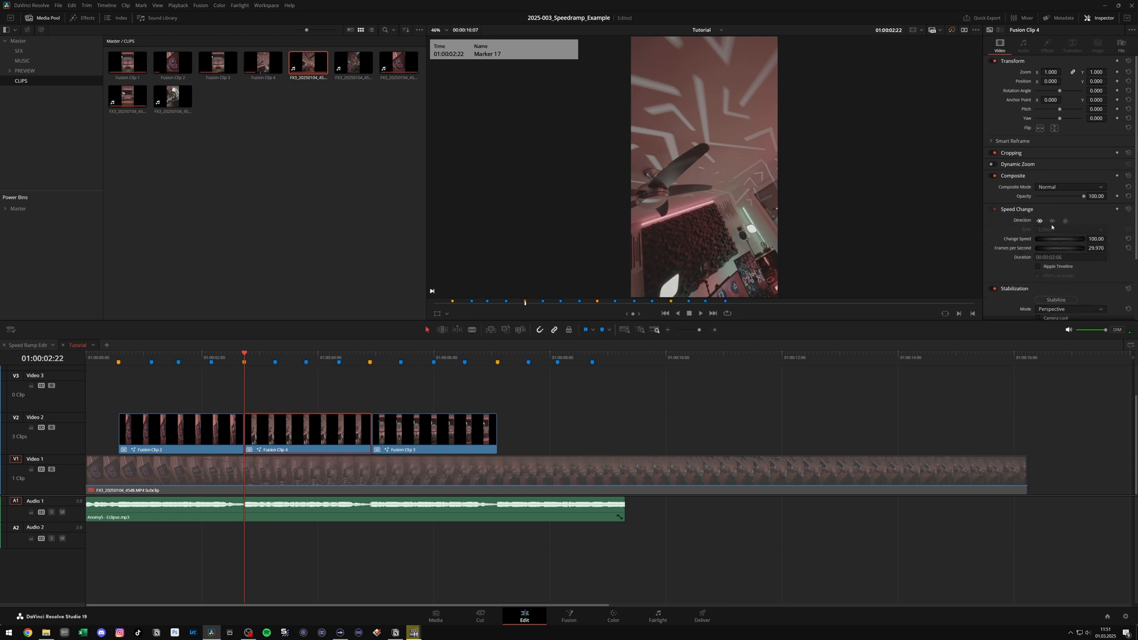
pyautogui.click(1053, 222)
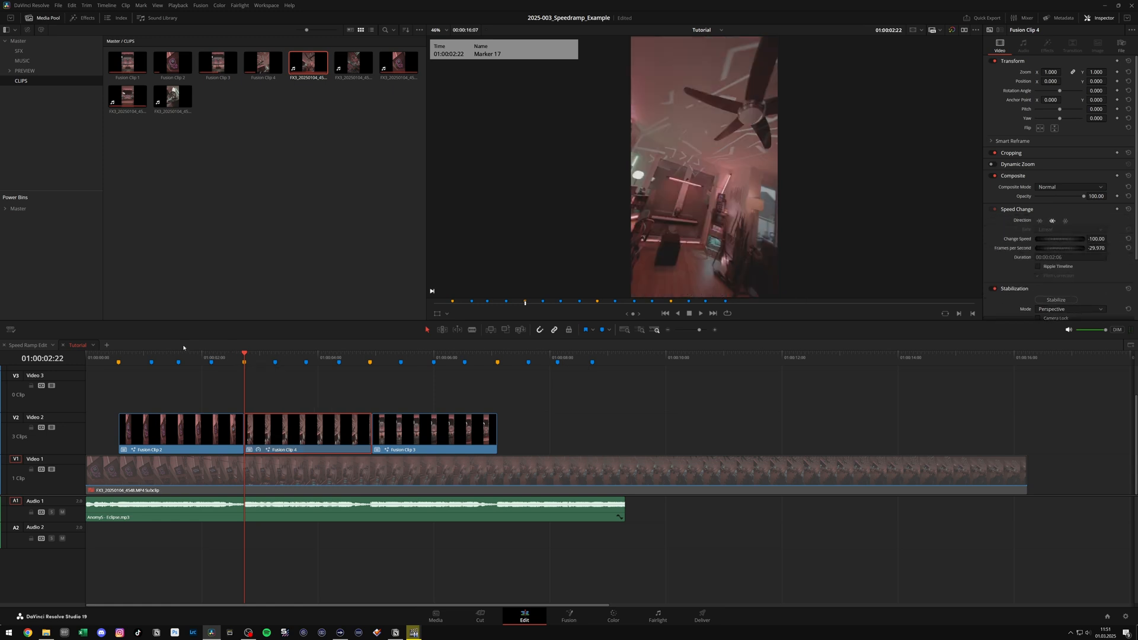
pyautogui.press('space')
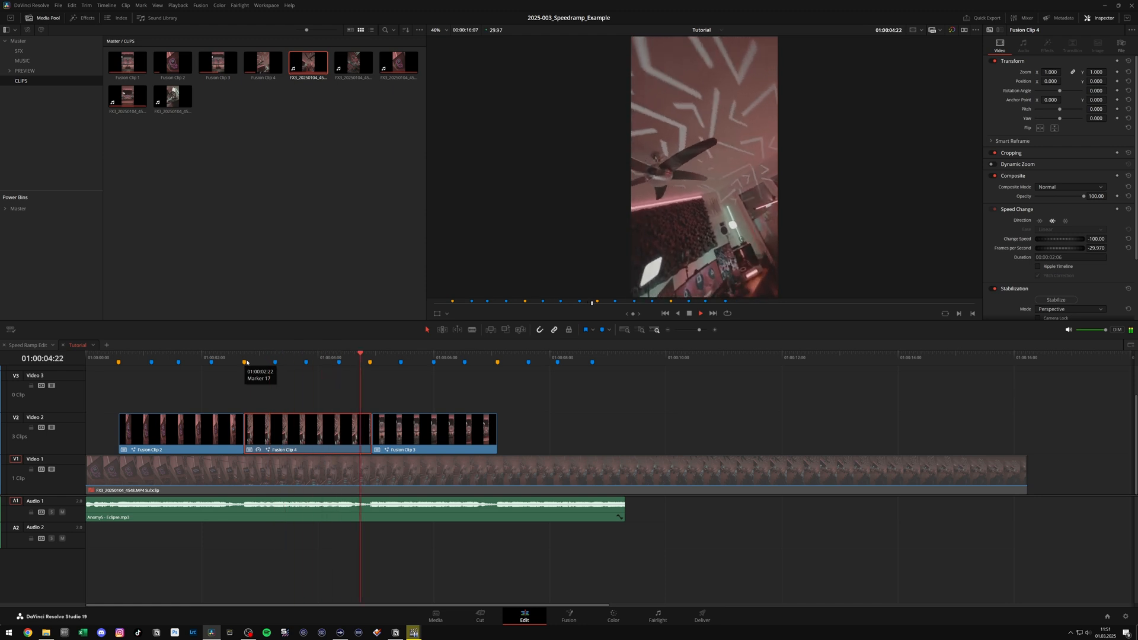
pyautogui.click(120, 358)
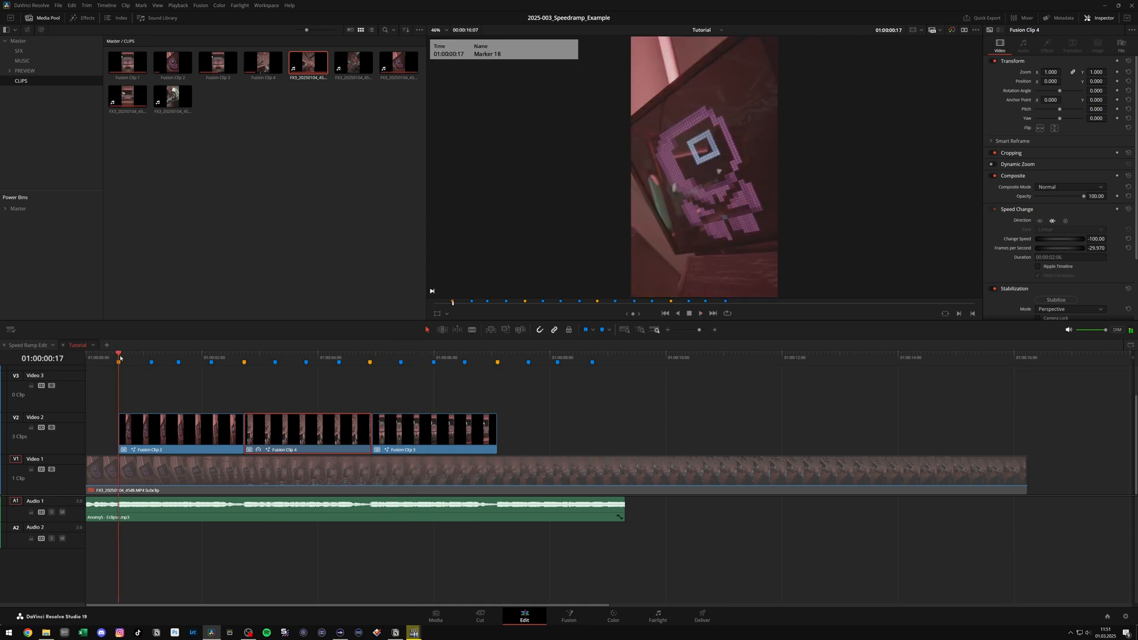
pyautogui.press('space')
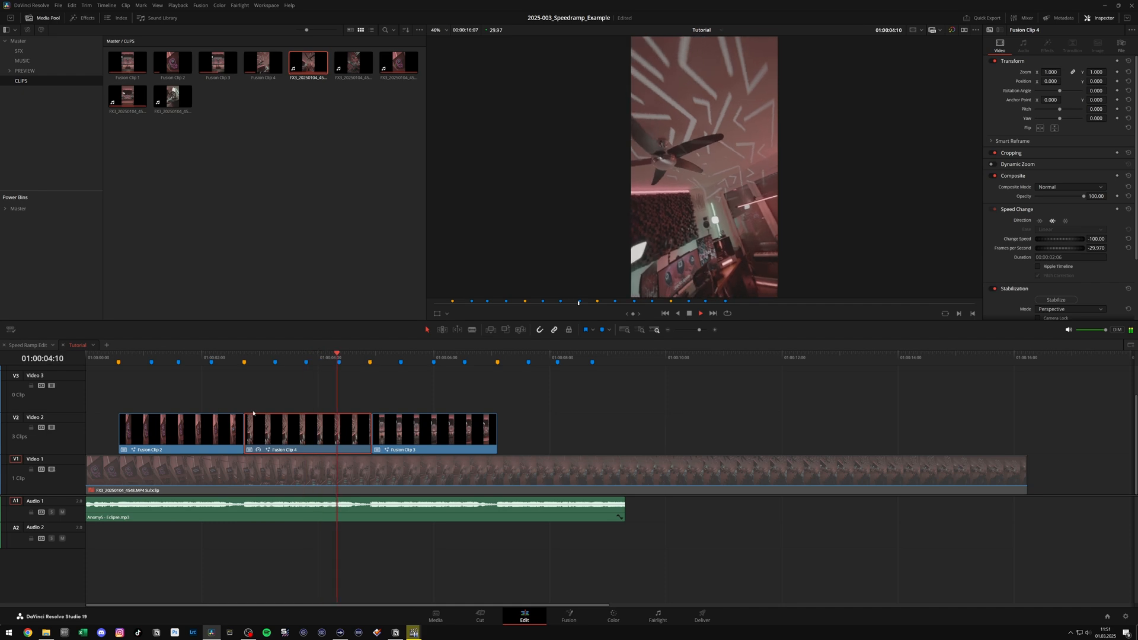
# Step: Set Fusion Clip 4's speed direction back to forward
pyautogui.click(244, 362)
pyautogui.click(1040, 222)
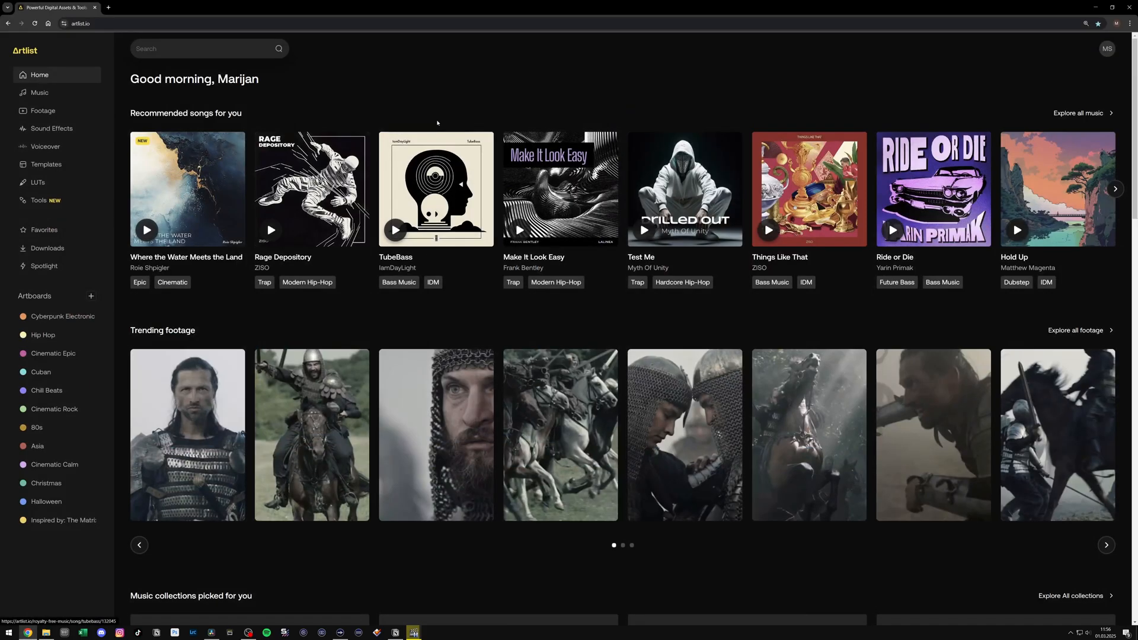
# Step: Search Artlist's sound effects for "cinematic whoosh"
pyautogui.click(48, 130)
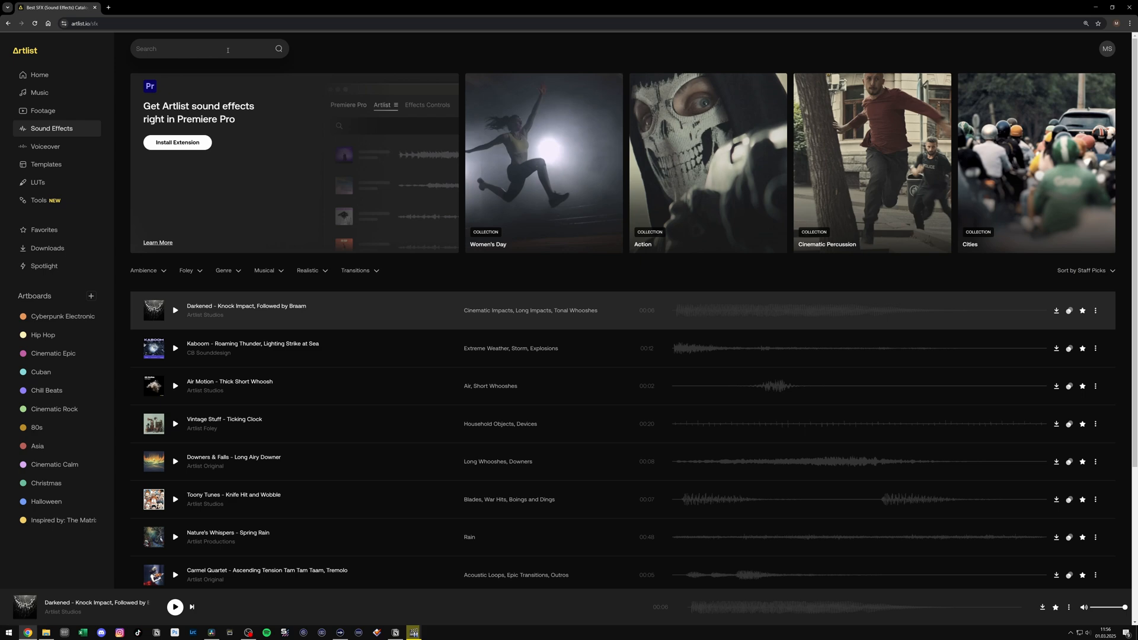
pyautogui.click(228, 50)
pyautogui.write('cine')
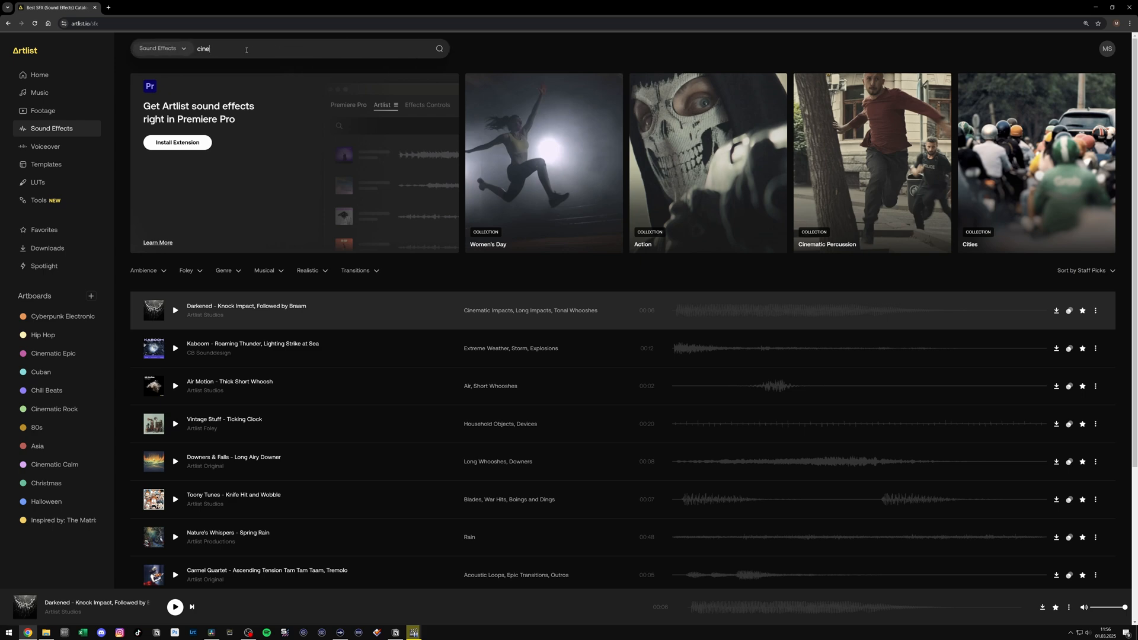
pyautogui.write('matic whoosh')
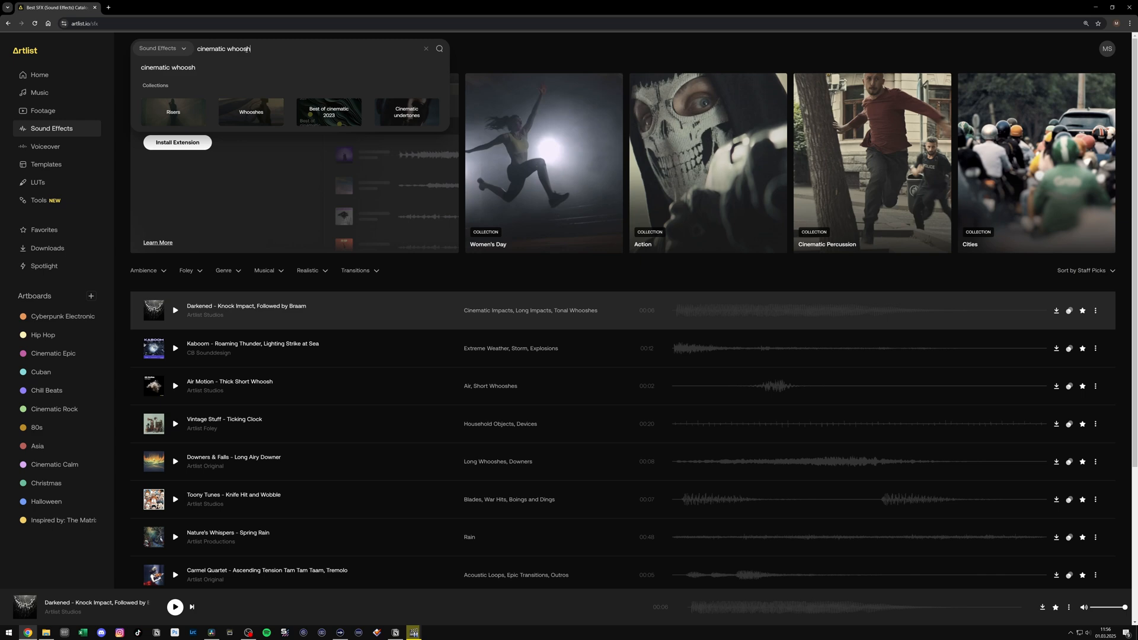
pyautogui.press('Return')
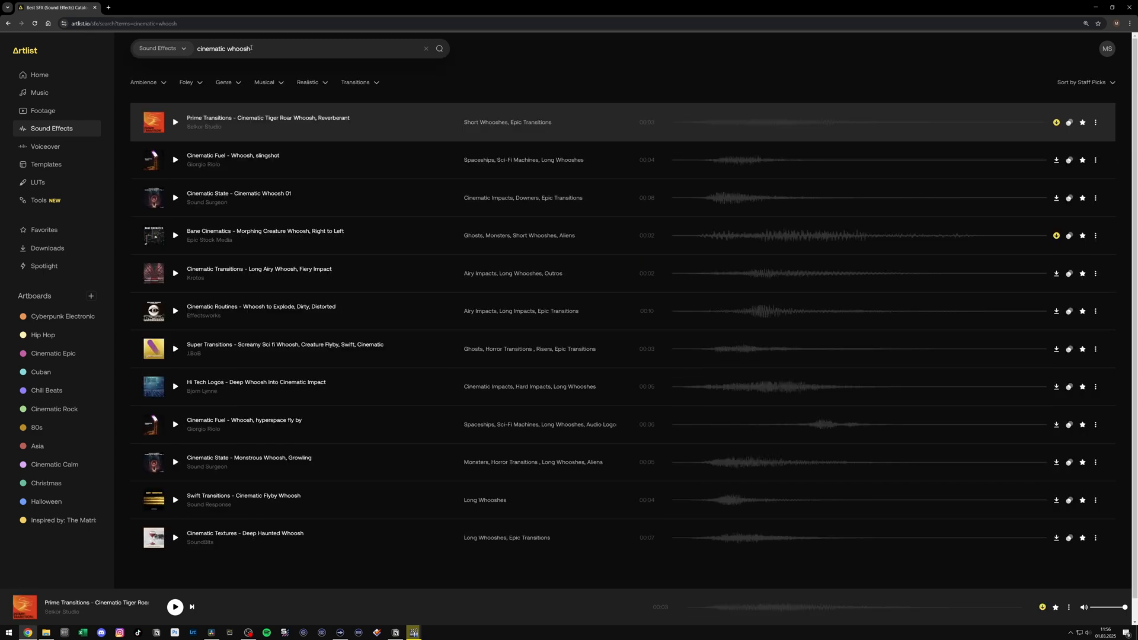
# Step: Listen to the first three whoosh sound effects in the Artlist search results
pyautogui.click(175, 123)
pyautogui.click(175, 124)
pyautogui.click(176, 160)
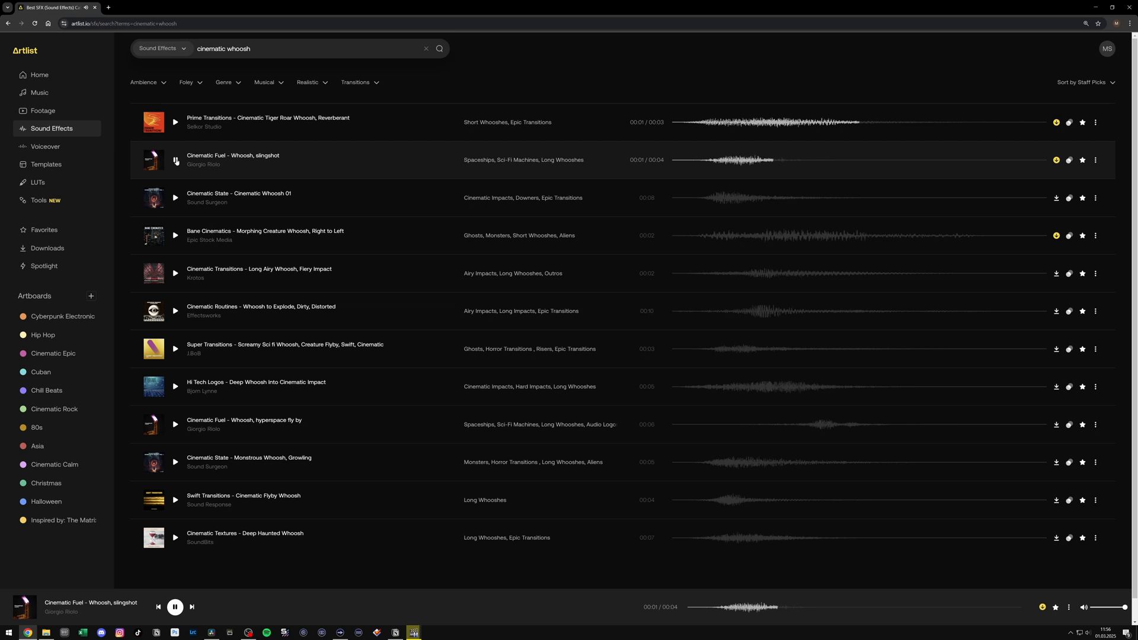
pyautogui.click(175, 198)
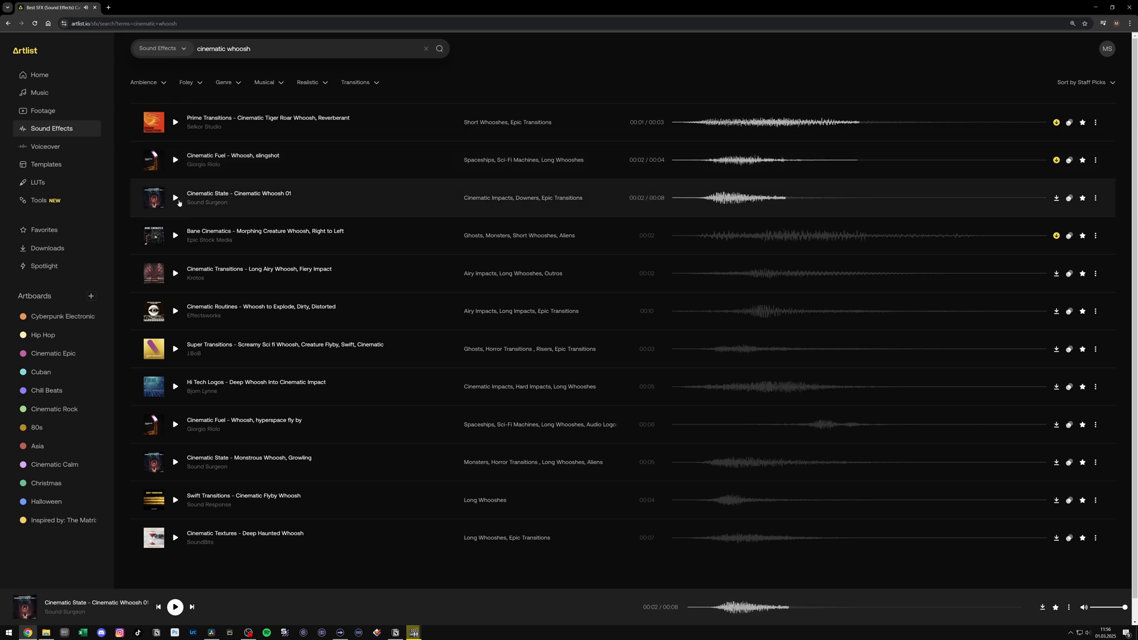
# Step: Switch to DaVinci Resolve and place "Whoosh, Low Air, Shooting Smoke" from the SFX bin on Audio 2
pyautogui.hotkey('alt', 'Tab')
pyautogui.click(39, 52)
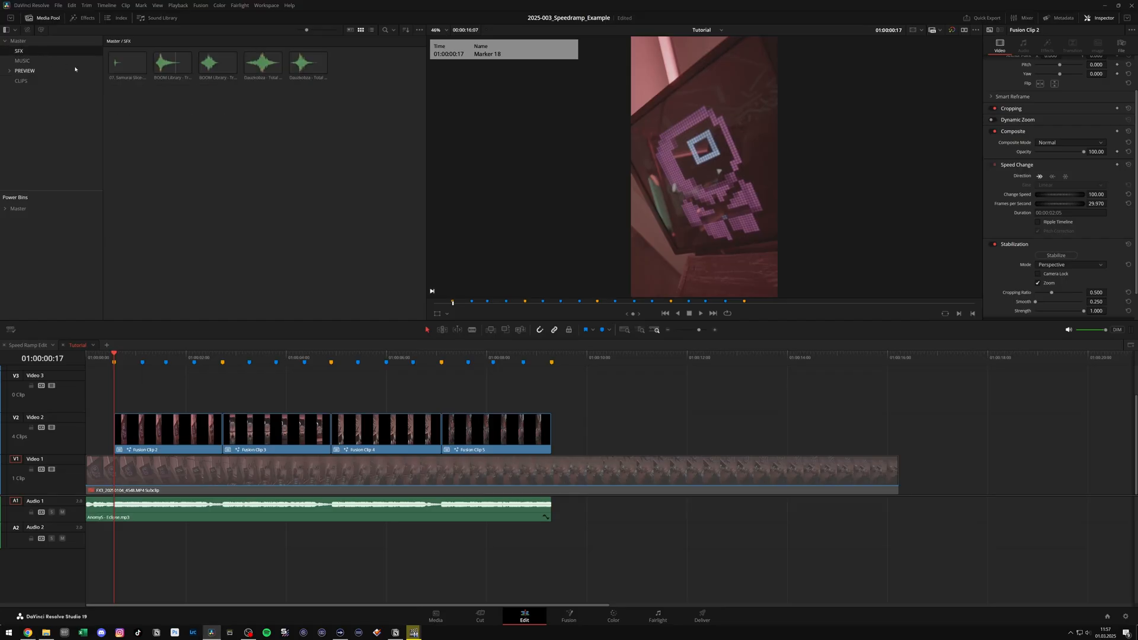
pyautogui.moveTo(128, 110); pyautogui.dragTo(285, 49)
pyautogui.click(285, 151)
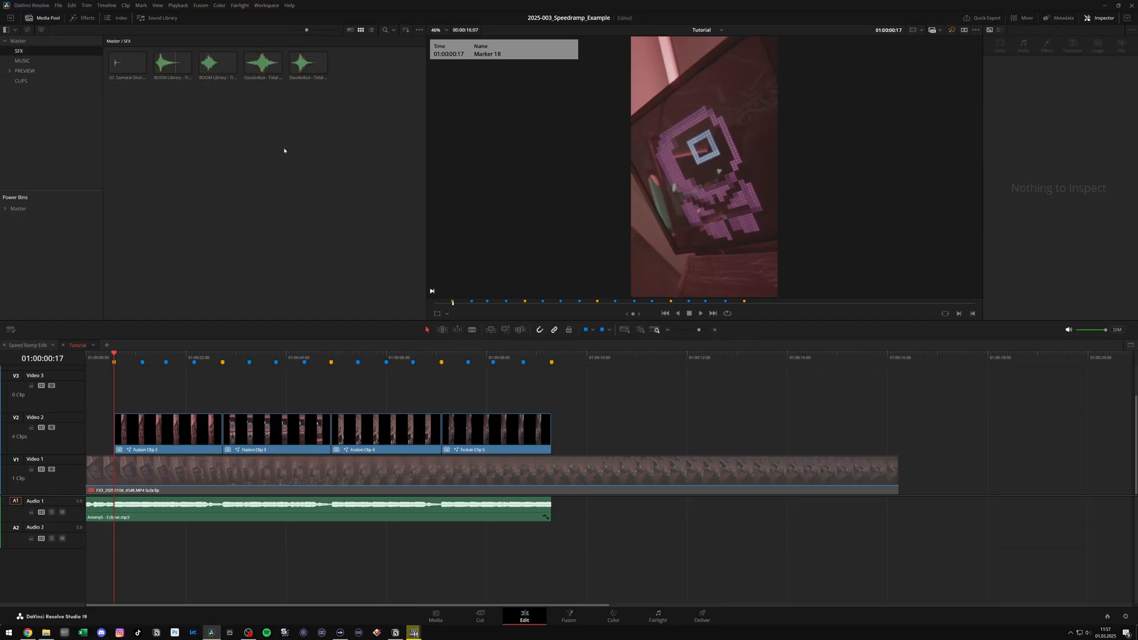
pyautogui.click(172, 63)
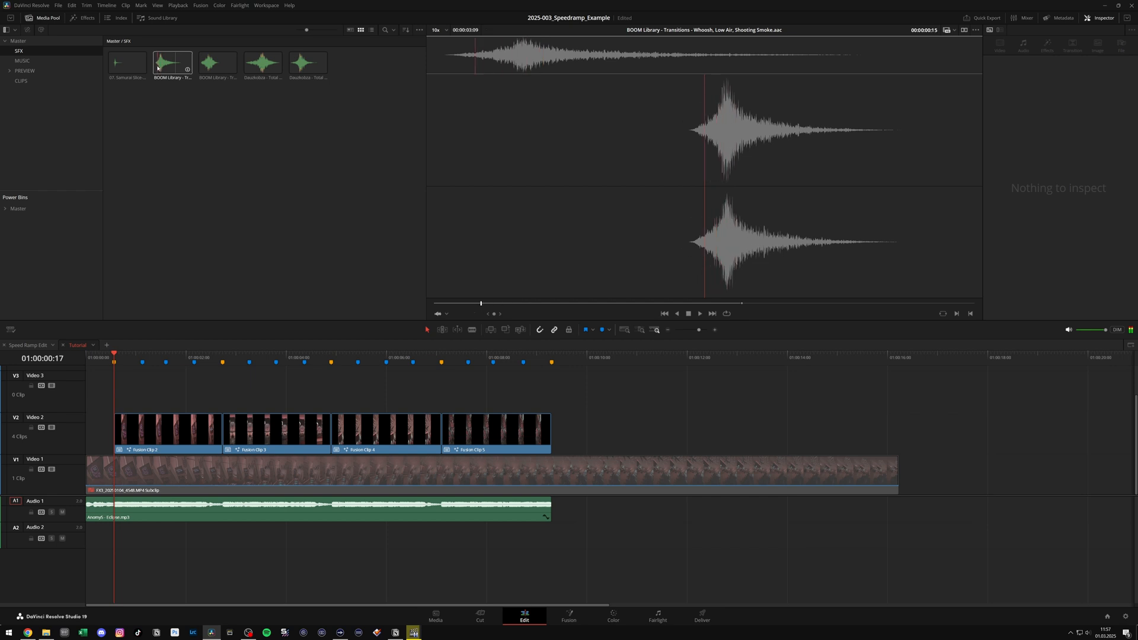
pyautogui.moveTo(171, 62); pyautogui.dragTo(170, 527)
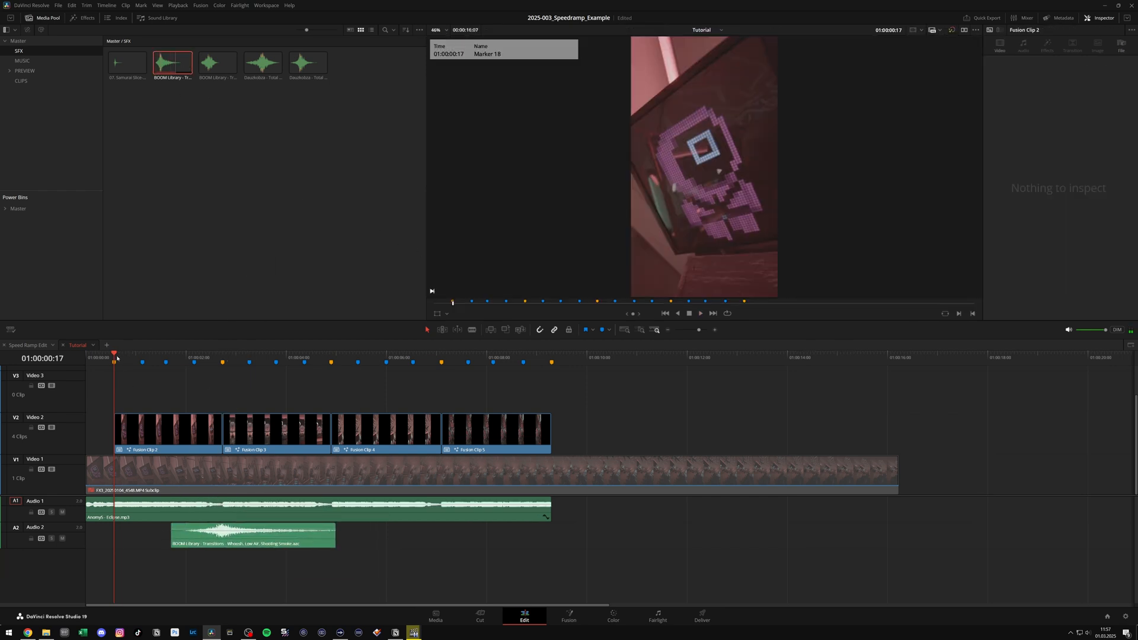
# Step: Move the Audio 2 whoosh to the first orange marker, shorten its start and give it a fade-in
pyautogui.scroll(2, 178, 533)
pyautogui.moveTo(306, 540); pyautogui.dragTo(196, 540)
pyautogui.scroll(1, 176, 540)
pyautogui.moveTo(123, 525); pyautogui.dragTo(143, 525)
# Step: Play the opening with the whoosh, trim its end to 01:00:02:17 and give it a fade-out
pyautogui.click(112, 360)
pyautogui.press('space')
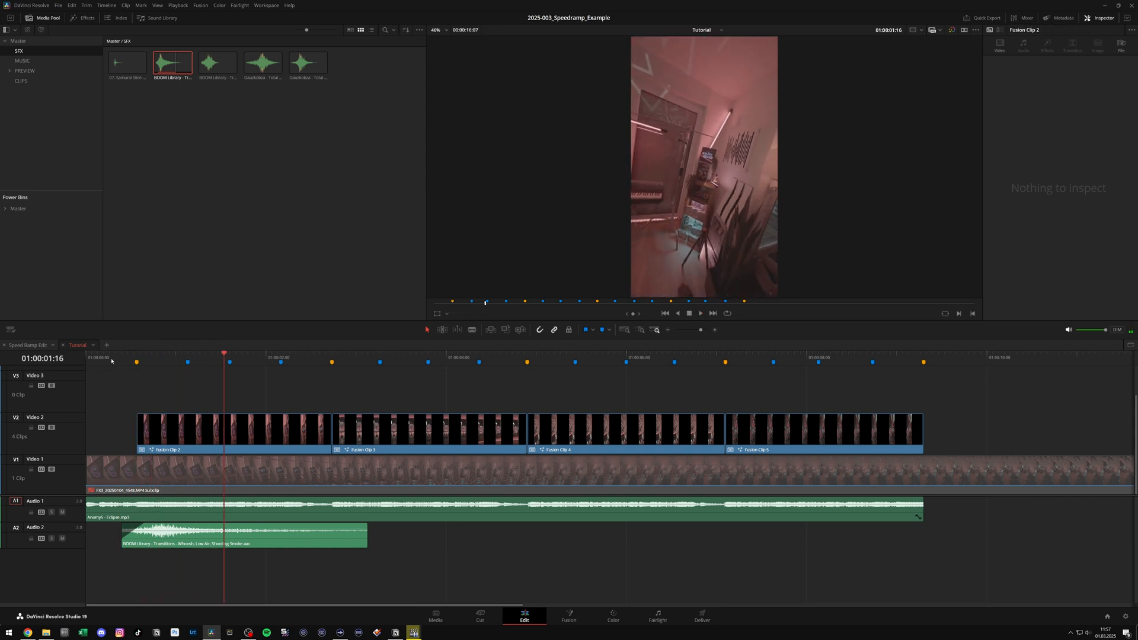
pyautogui.moveTo(366, 526); pyautogui.dragTo(273, 524)
# Step: Place "Whoosh, Vanishing Fire" on Audio 3 with its peak on the orange marker at 01:00:02:22 and play it back
pyautogui.click(205, 70)
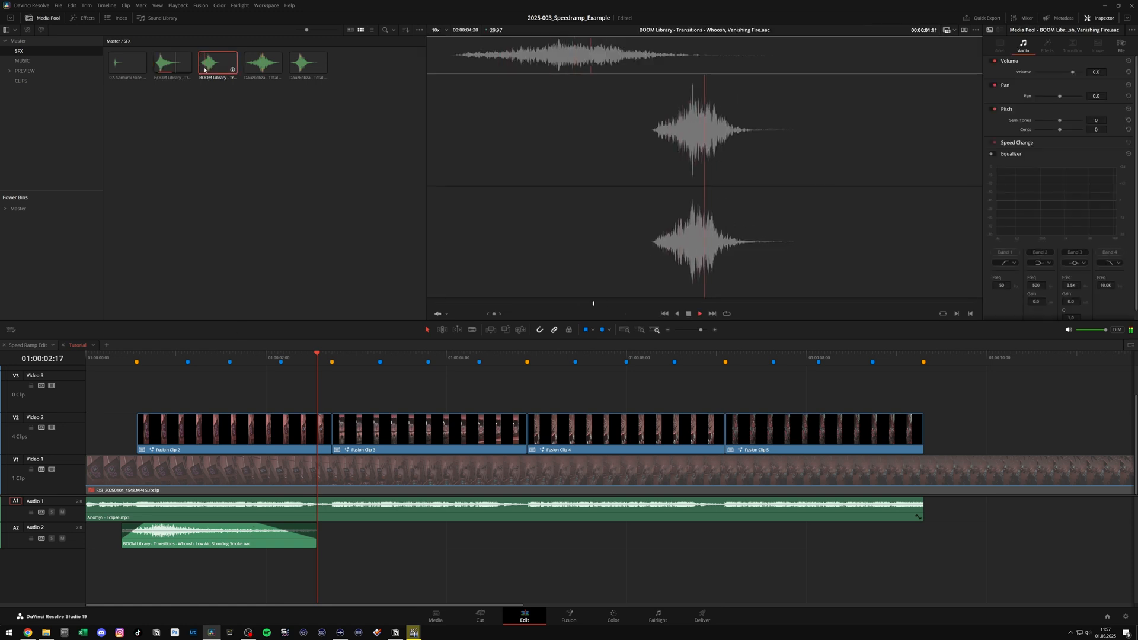
pyautogui.moveTo(205, 70)
pyautogui.mouseDown()
pyautogui.moveTo(296, 557)
pyautogui.moveTo(232, 561)
pyautogui.mouseUp()
pyautogui.click(332, 359)
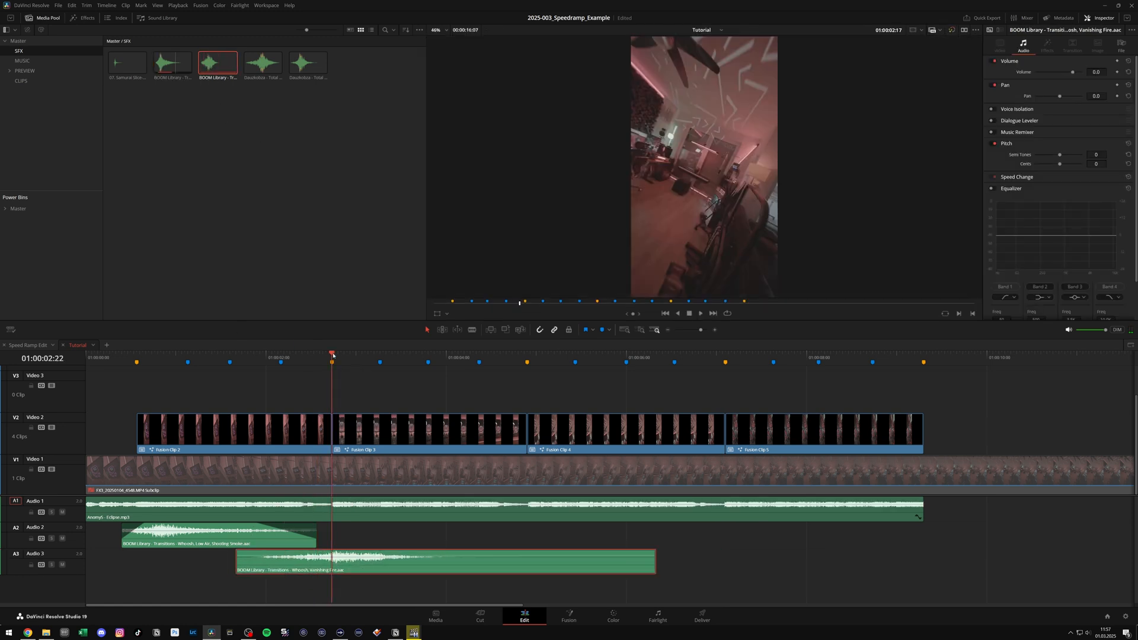
pyautogui.click(266, 355)
pyautogui.press('space')
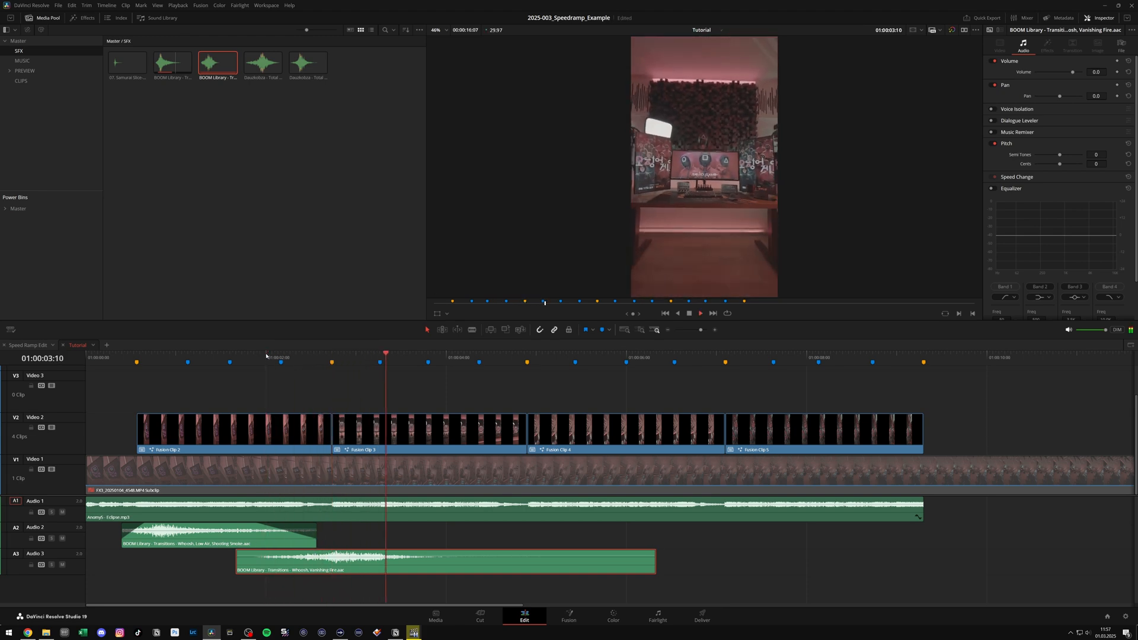
pyautogui.press('space')
# Step: Trim the Vanishing Fire whoosh's end to 01:00:04:03 and give it a fade-out
pyautogui.click(455, 357)
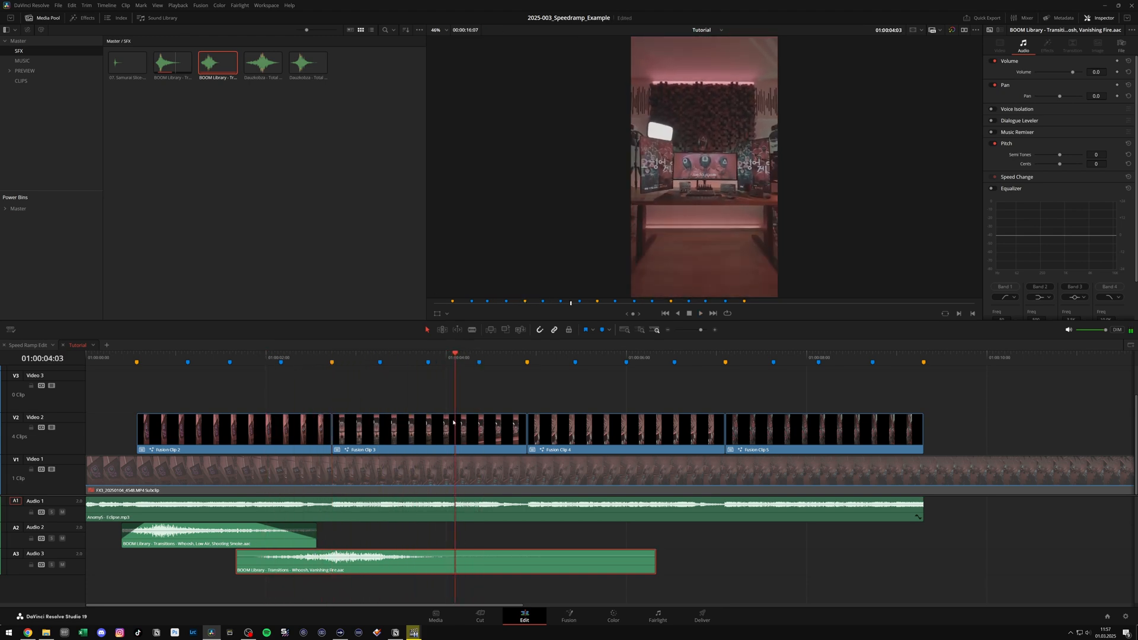
pyautogui.hotkey('shift', ']')
pyautogui.moveTo(453, 552); pyautogui.dragTo(405, 551)
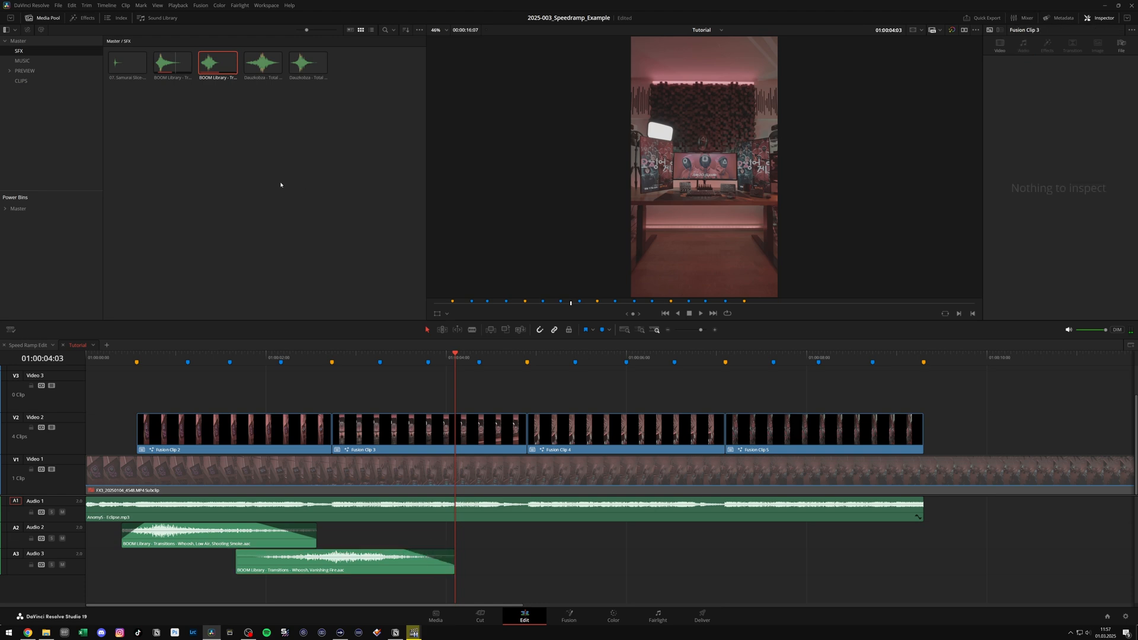
# Step: Place the "Deadly Whoosh Impact Blade Hit Dramatic" sound on Audio 2 around the third orange marker and disable all three whoosh clips
pyautogui.click(263, 63)
pyautogui.moveTo(263, 62); pyautogui.dragTo(457, 525)
pyautogui.click(491, 358)
pyautogui.press('space')
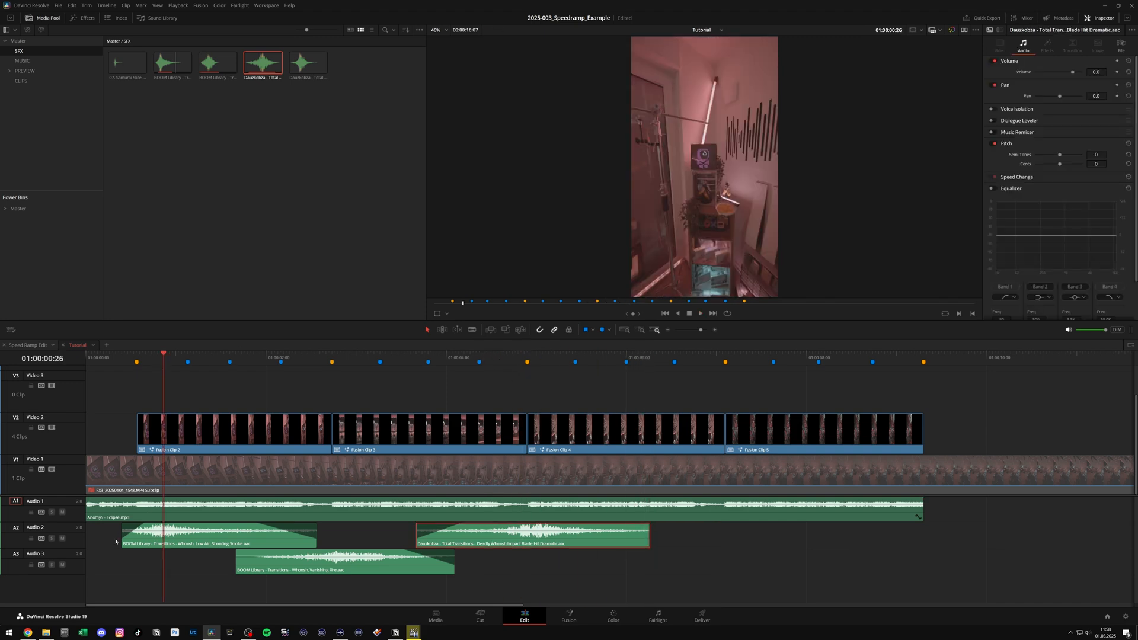
pyautogui.moveTo(114, 537); pyautogui.dragTo(457, 554)
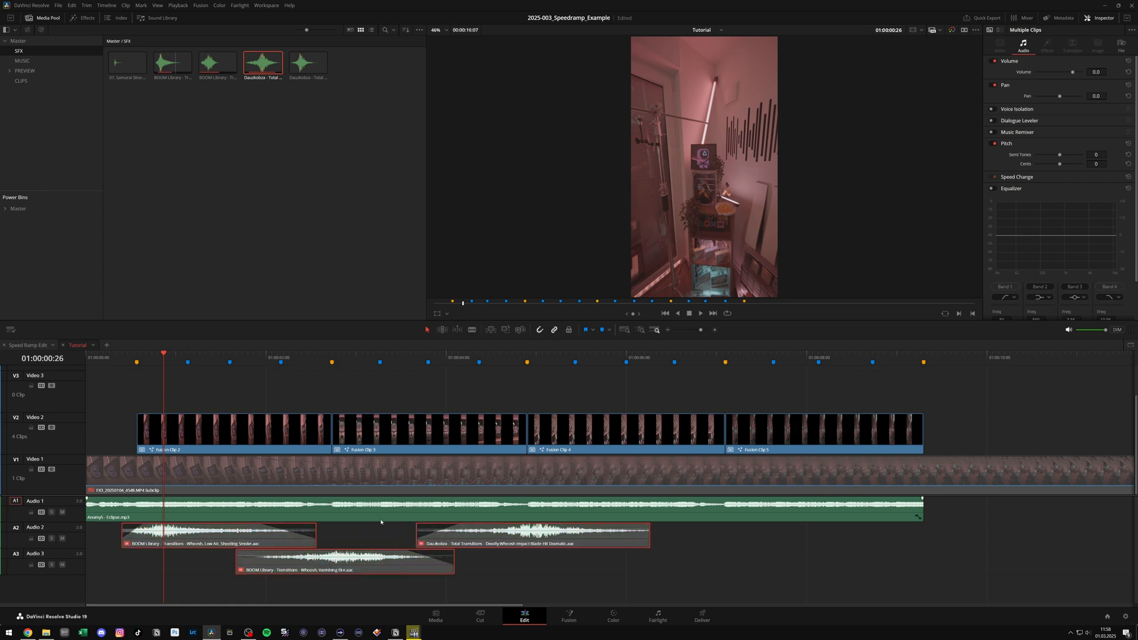
# Step: Render Fusion Clip 2 in place as QuickTime with the H.264 codec
pyautogui.hotkey('shift', 'Up')
pyautogui.rightClick(206, 428)
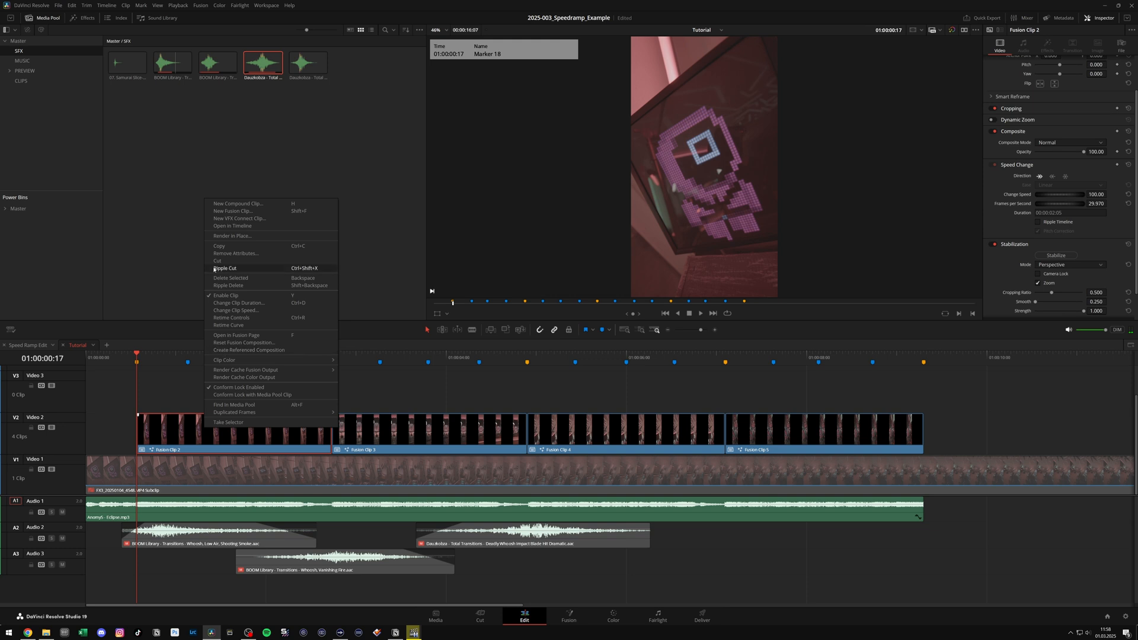
pyautogui.click(220, 237)
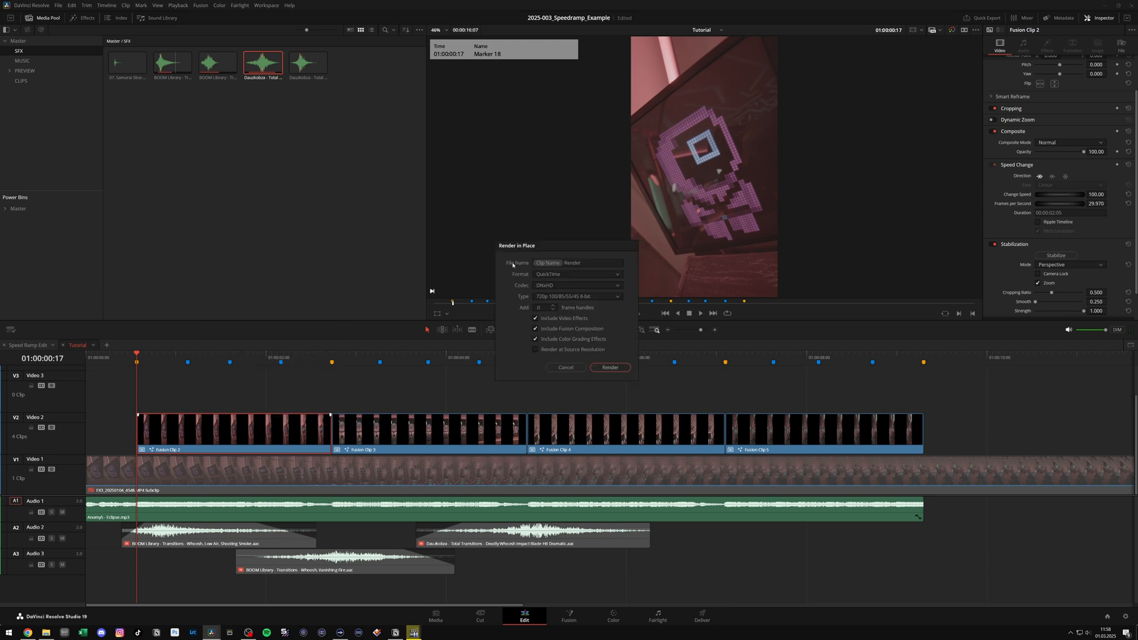
pyautogui.click(571, 285)
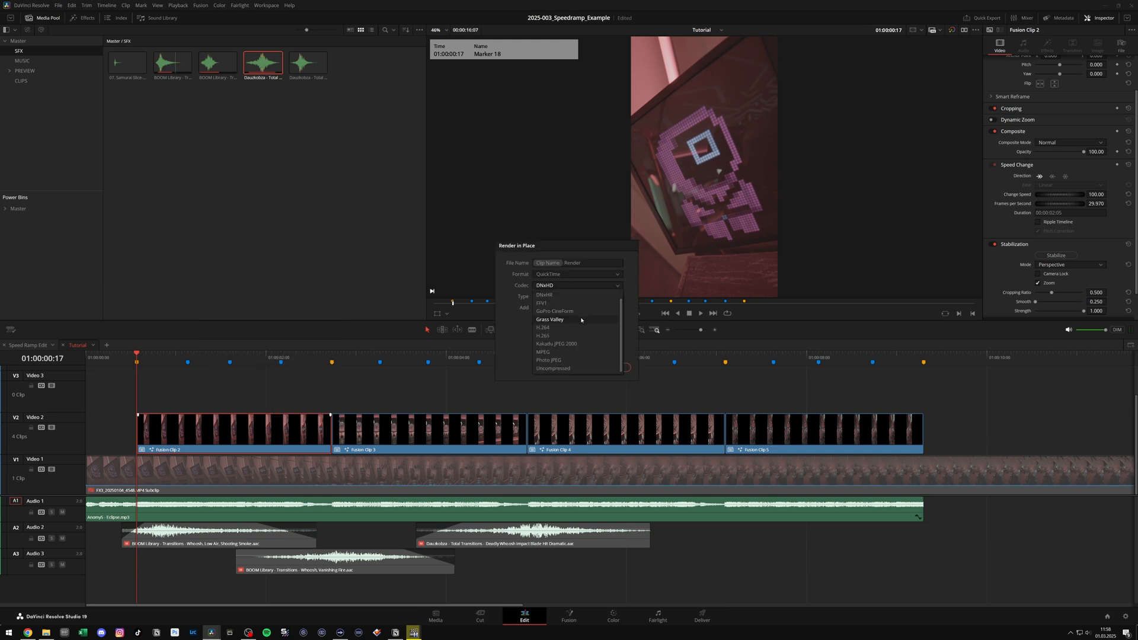
pyautogui.click(581, 327)
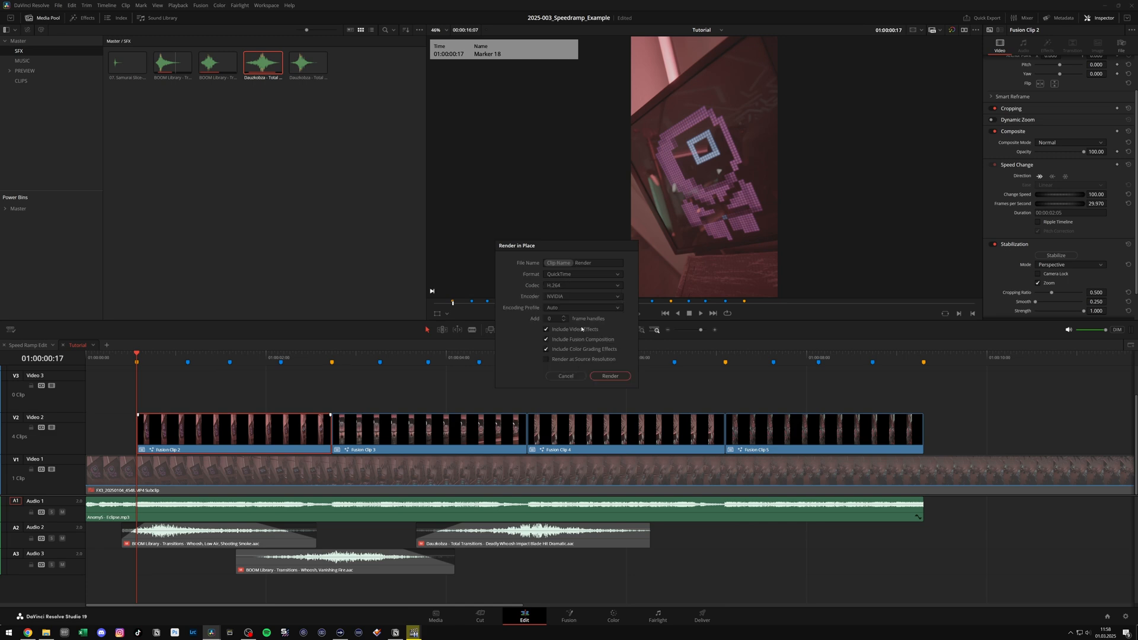
pyautogui.click(609, 376)
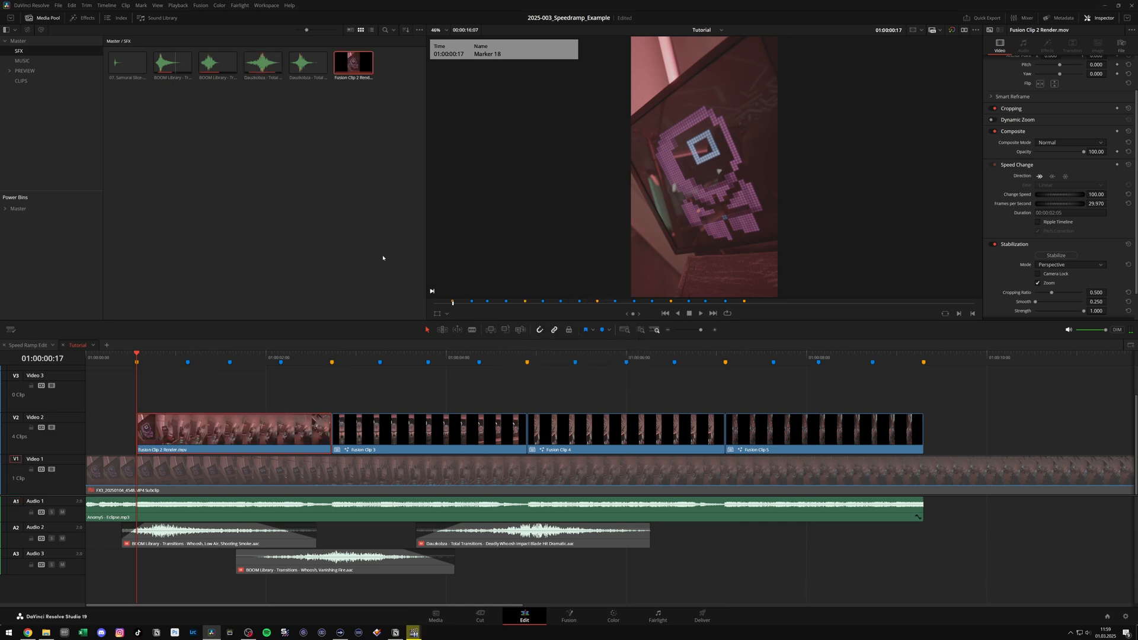
# Step: Play the rendered Fusion Clip 2 from the first orange marker and return to that marker
pyautogui.click(137, 362)
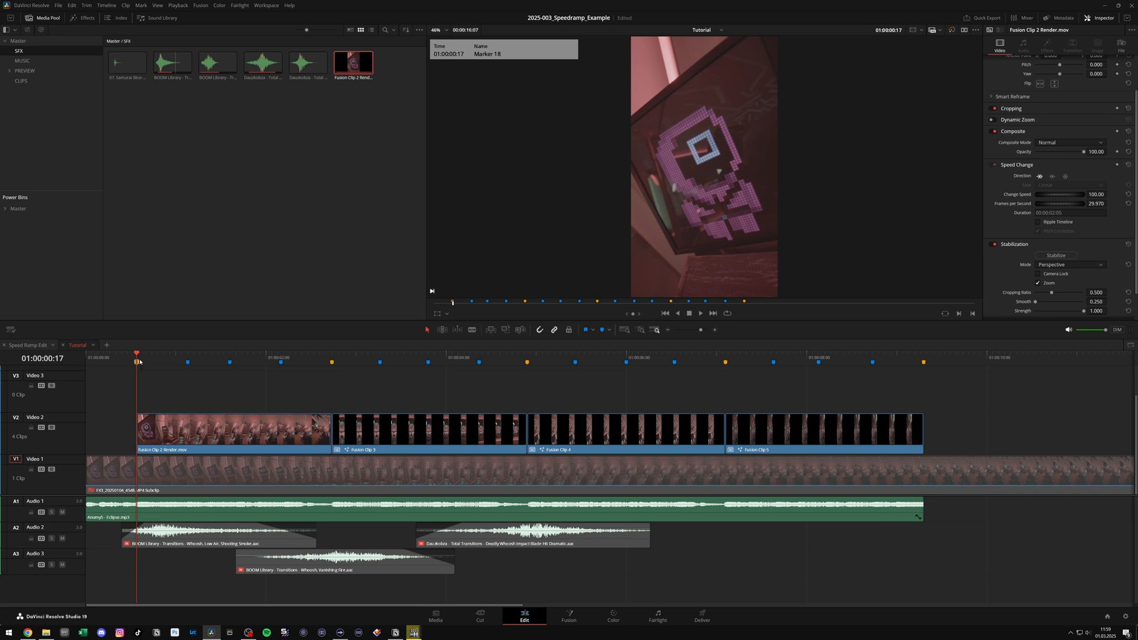
pyautogui.press('space')
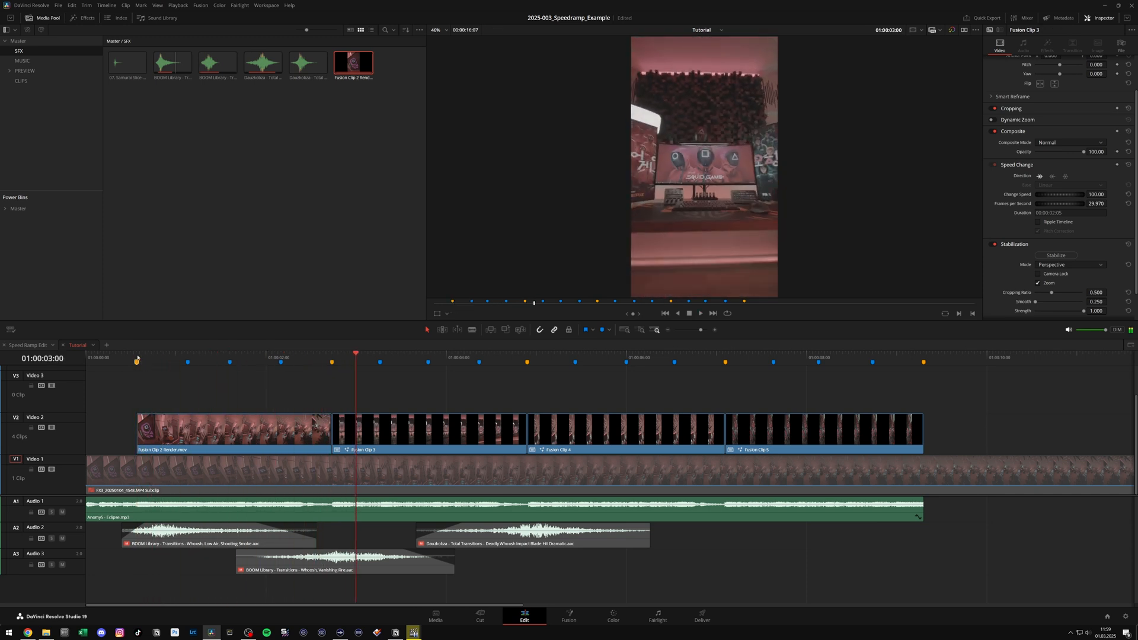
pyautogui.click(137, 361)
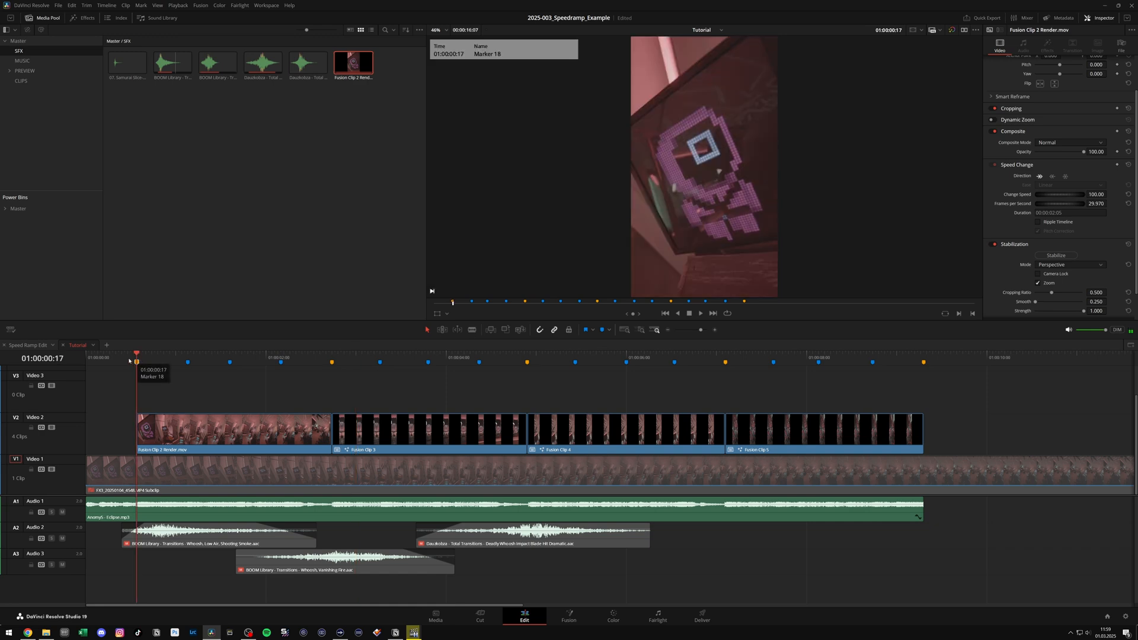
# Step: Search the effects for "adj" and place an Adjustment Clip on Video 3 starting at the first orange marker
pyautogui.click(81, 20)
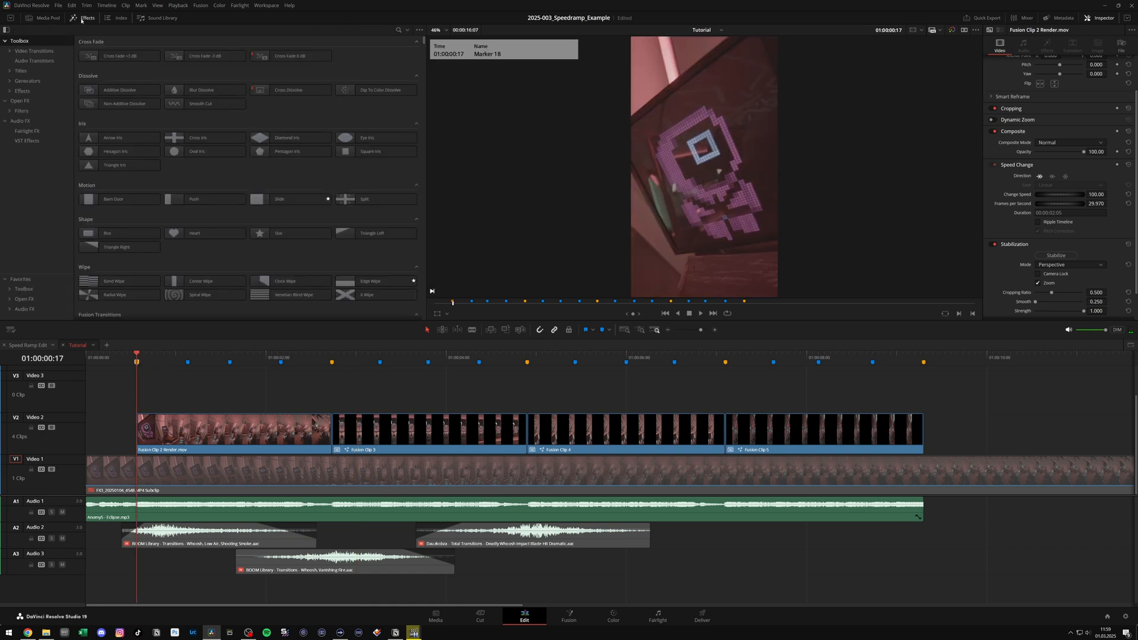
pyautogui.click(399, 30)
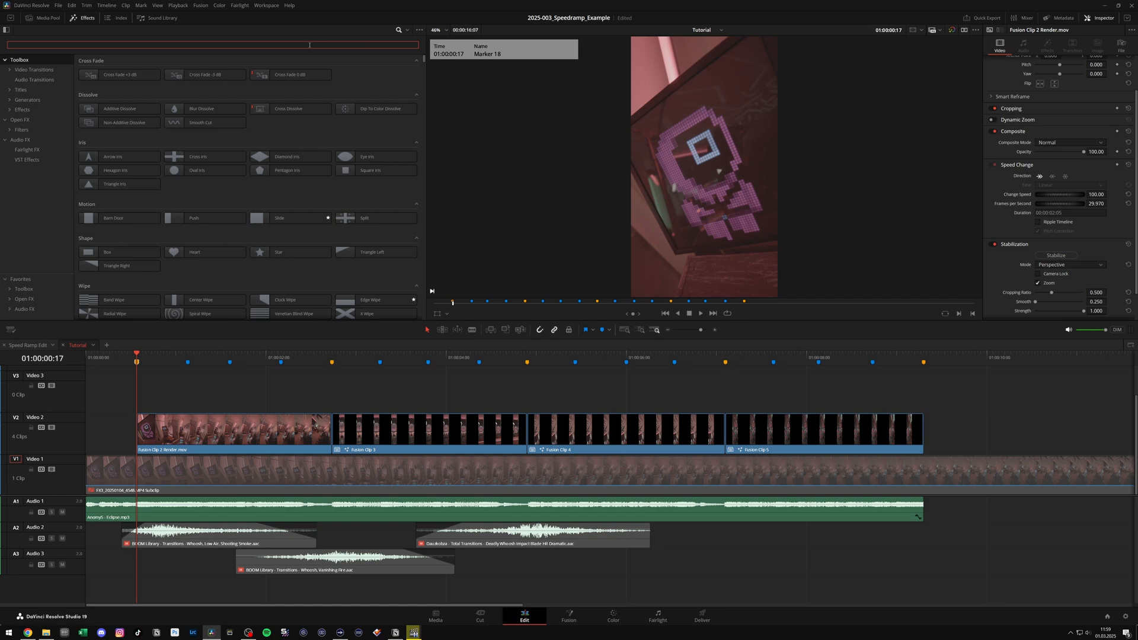
pyautogui.write('adj')
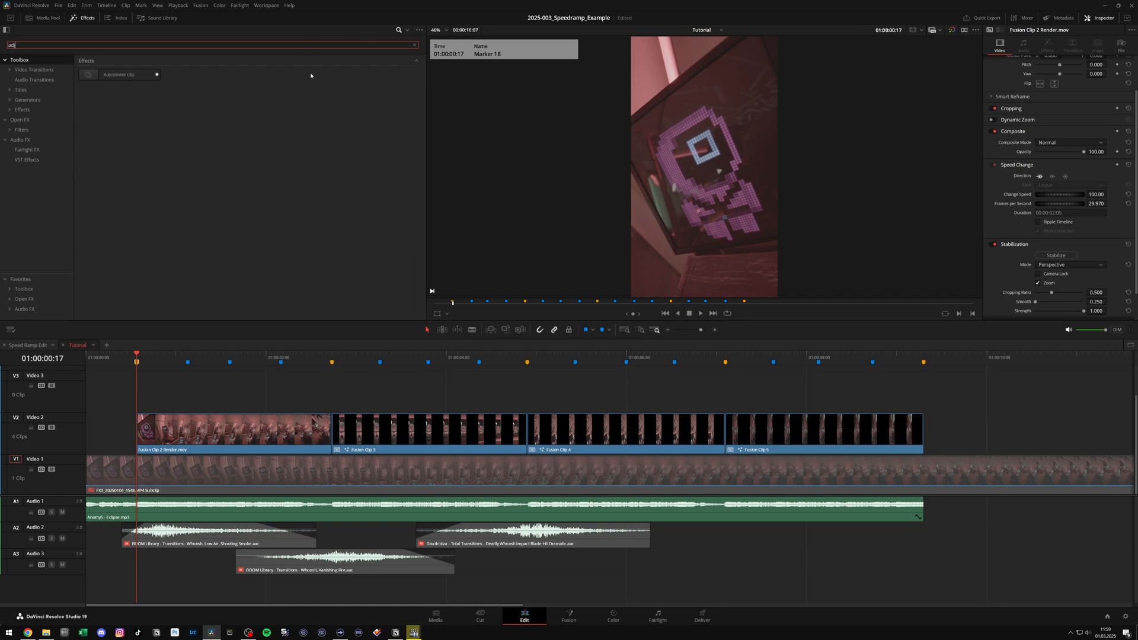
pyautogui.moveTo(148, 75); pyautogui.dragTo(137, 397)
pyautogui.moveTo(78, 372); pyautogui.dragTo(77, 384)
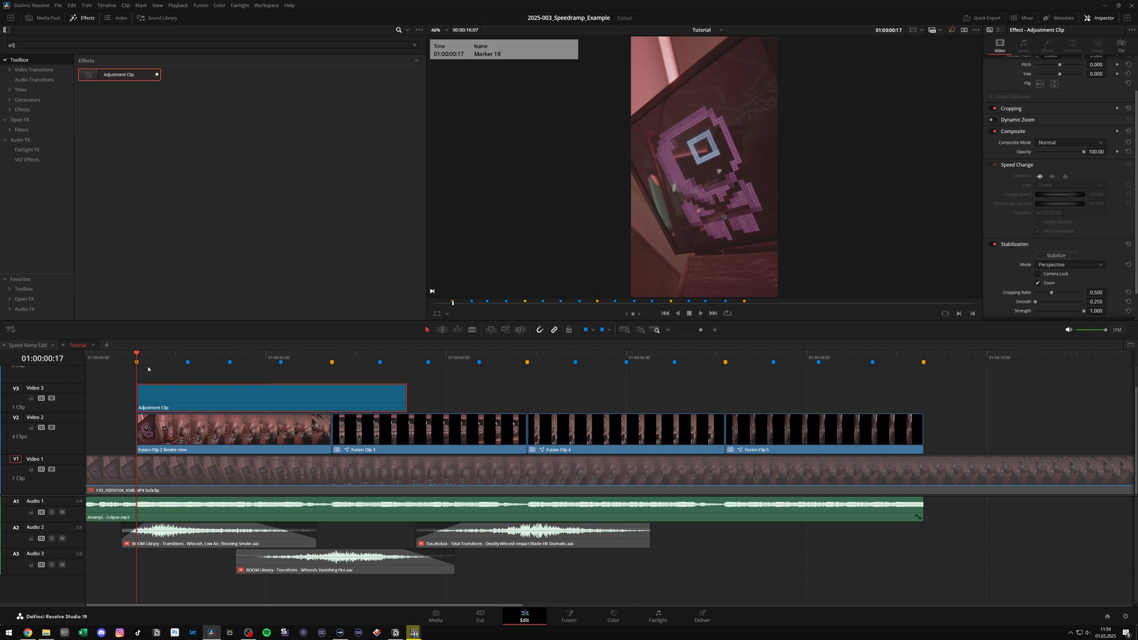
# Step: Trim the adjustment clip's end to 01:00:01:12 and give it a fade-in and a fade-out
pyautogui.click(167, 434)
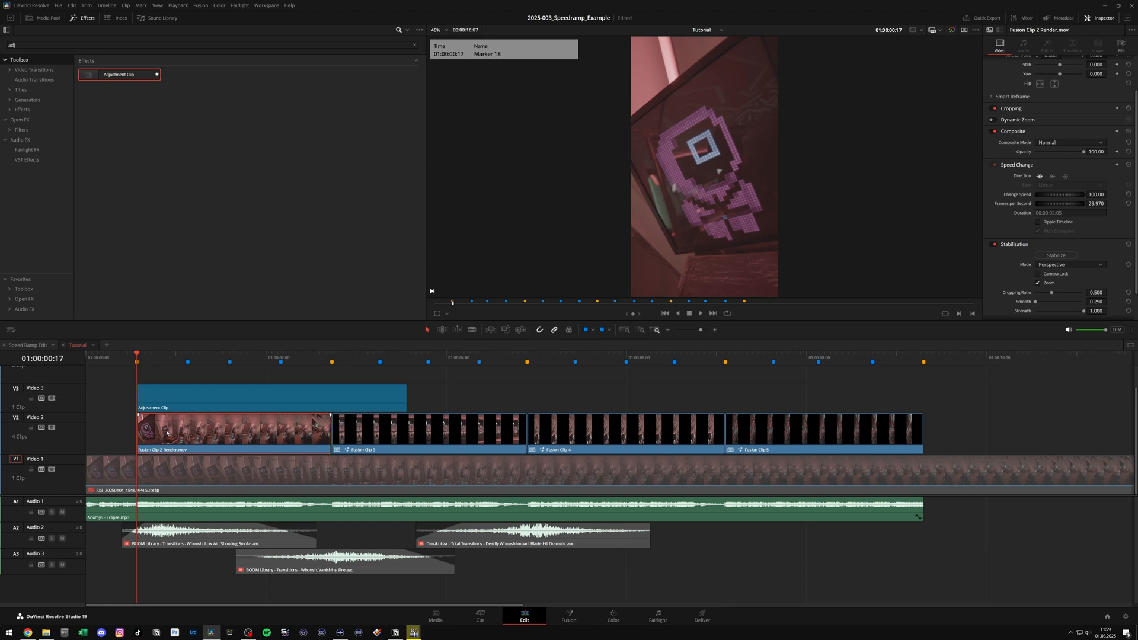
pyautogui.press('space')
pyautogui.press('space')
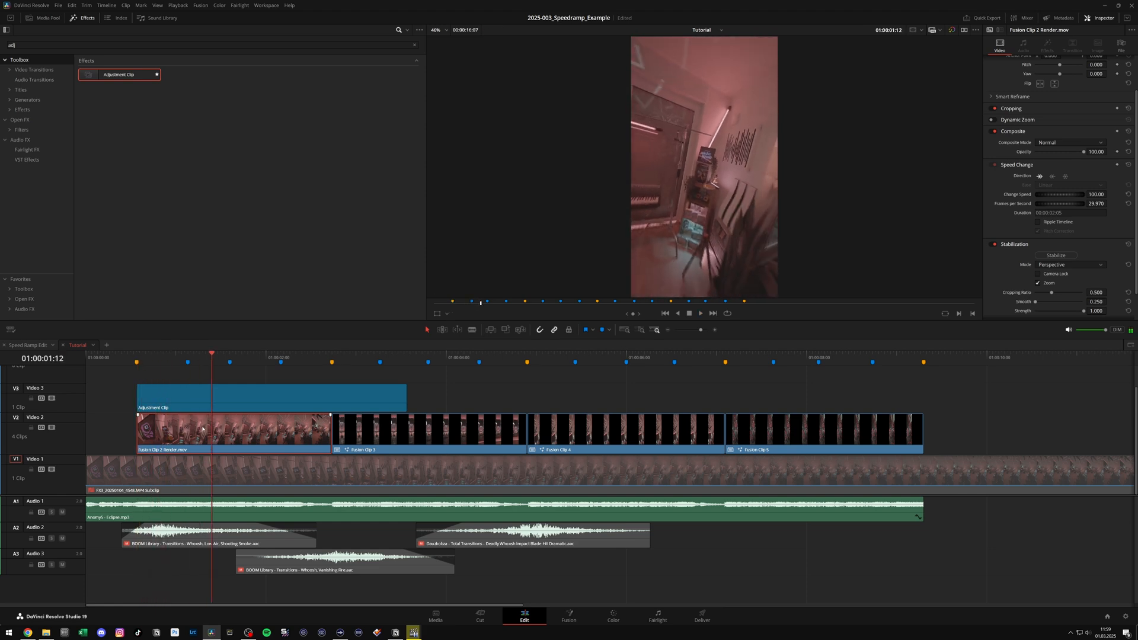
pyautogui.moveTo(406, 396); pyautogui.dragTo(212, 391)
pyautogui.click(137, 362)
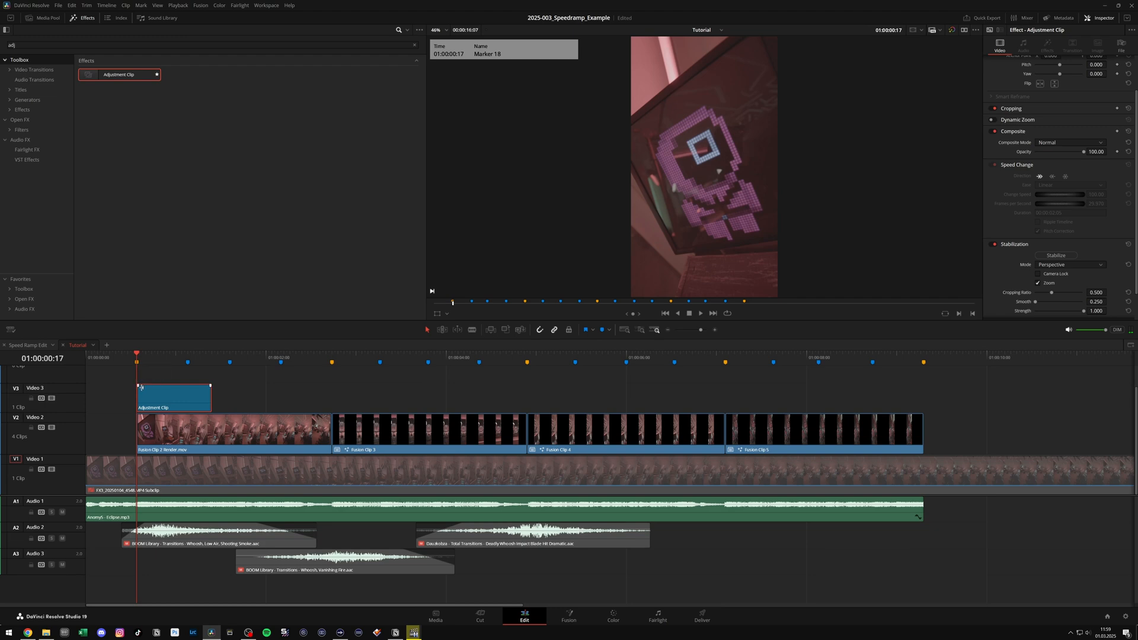
pyautogui.moveTo(137, 387); pyautogui.dragTo(196, 386)
# Step: Open the adjustment clip in Fusion and add an Optical Flow node after MediaIn1 with the Classic method
pyautogui.hotkey('shift', '5')
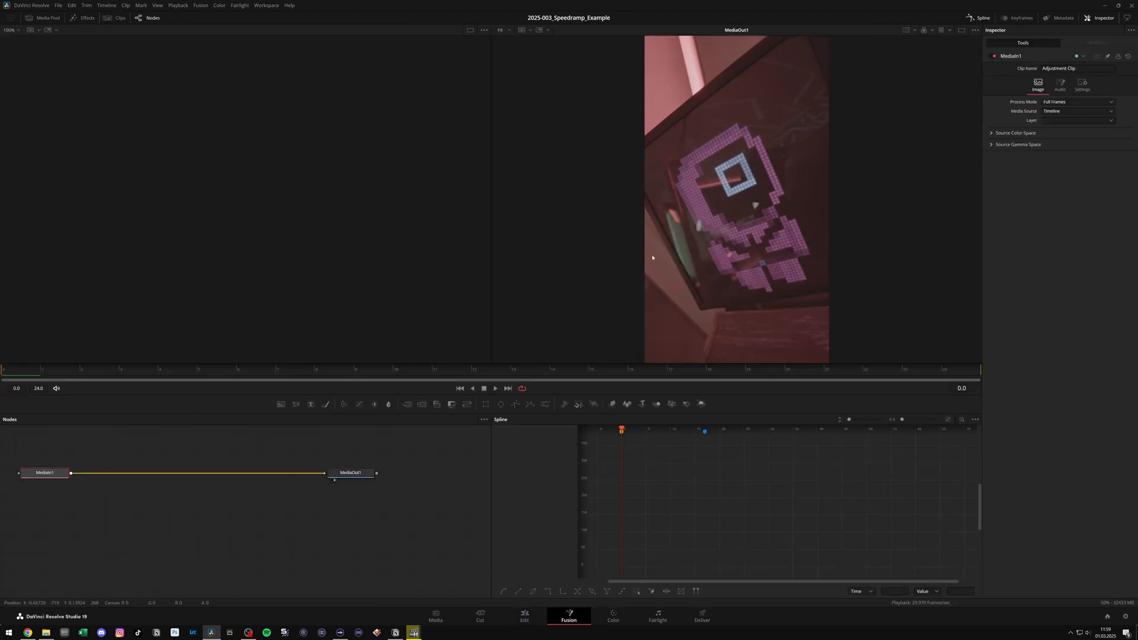
pyautogui.click(980, 18)
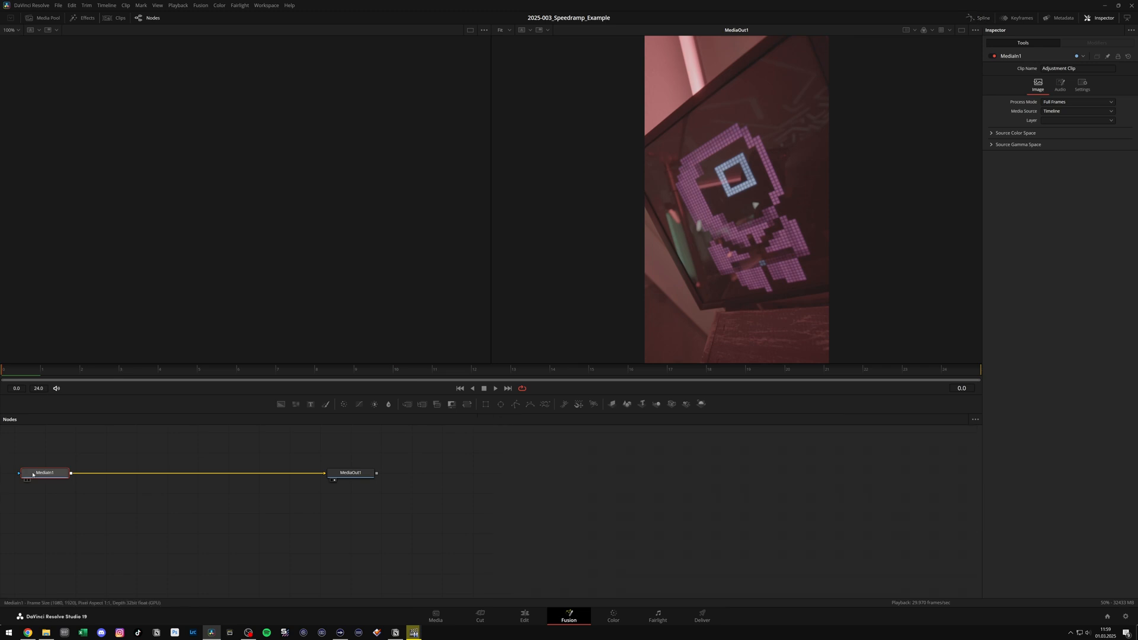
pyautogui.hotkey('shift', 'space')
pyautogui.write('optical')
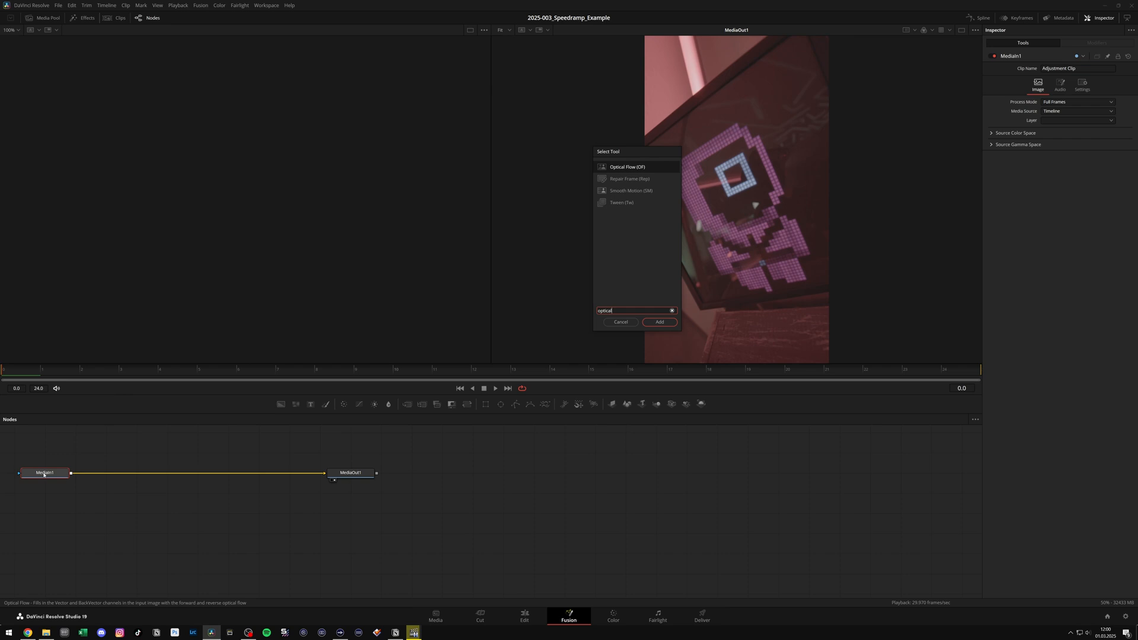
pyautogui.press('Return')
pyautogui.click(1059, 88)
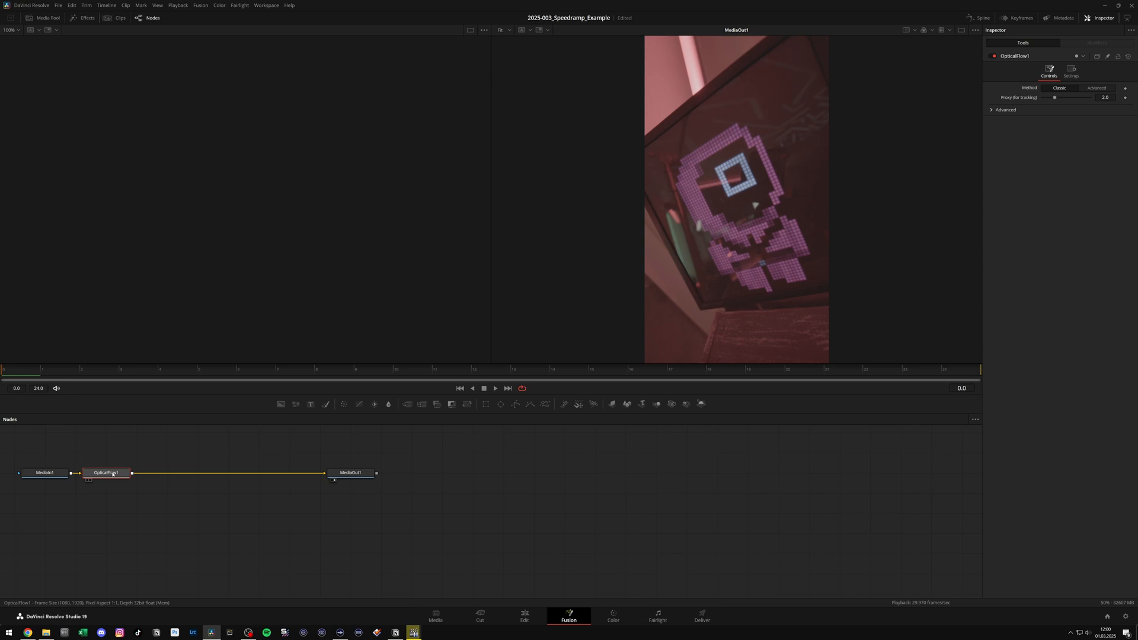
# Step: Add a Vector Motion Blur node after OpticalFlow1 and set its scale to 0.3
pyautogui.hotkey('shift', 'space')
pyautogui.write('vec')
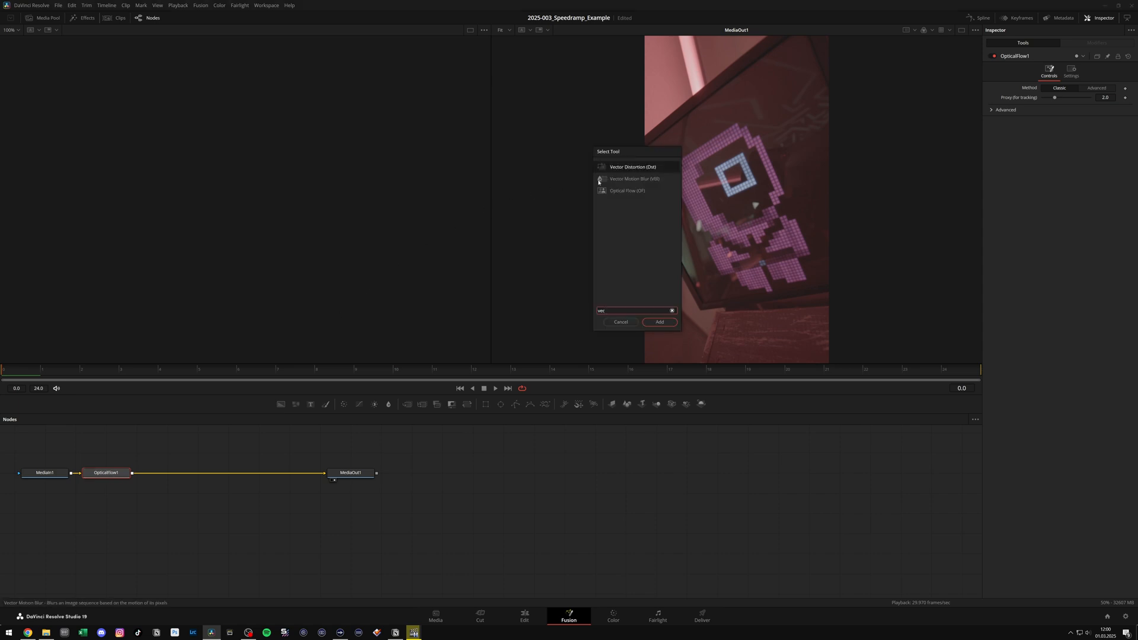
pyautogui.click(639, 179)
pyautogui.press('Return')
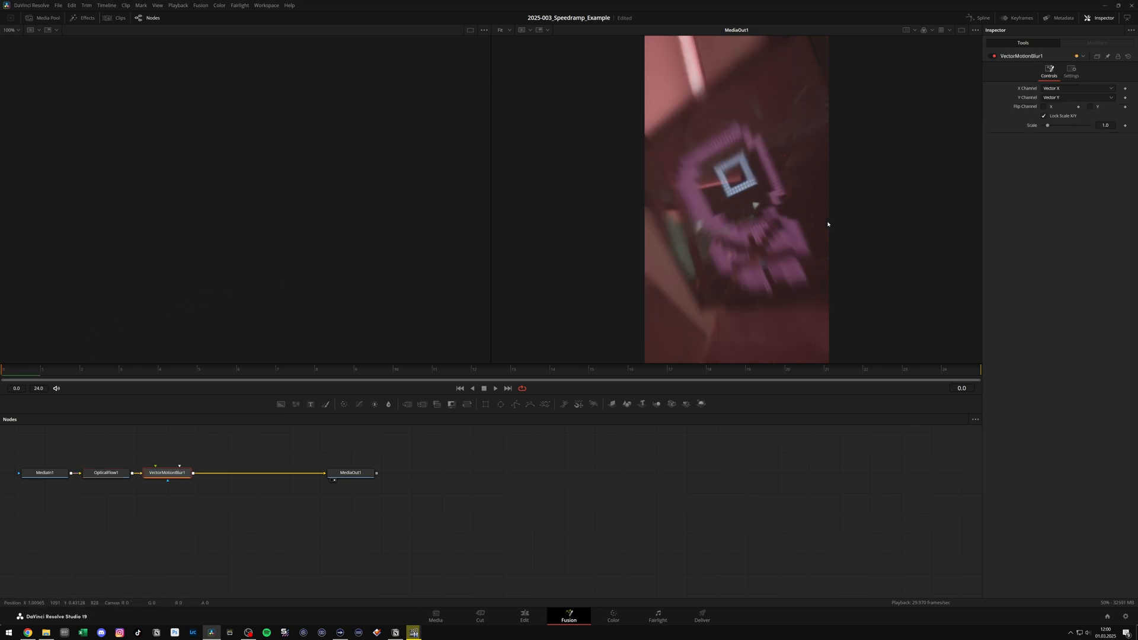
pyautogui.click(1106, 125)
pyautogui.doubleClick(1106, 126)
pyautogui.write('0.3')
pyautogui.press('Return')
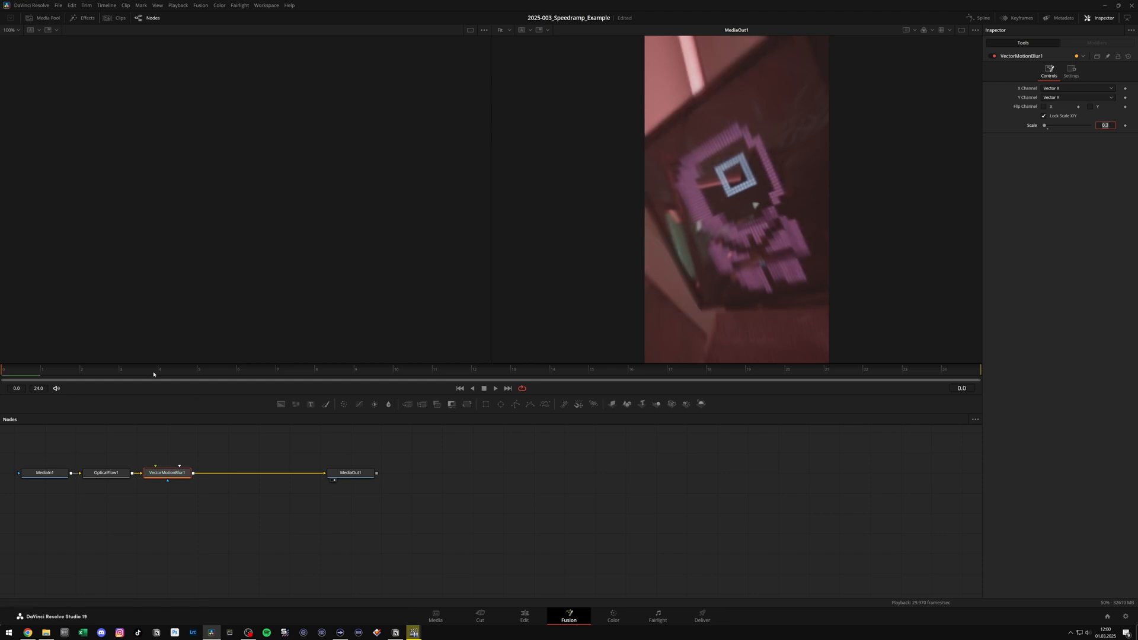
# Step: Scrub through the composition to check the motion blur and return to the Edit page
pyautogui.click(92, 374)
pyautogui.moveTo(356, 380); pyautogui.dragTo(516, 380)
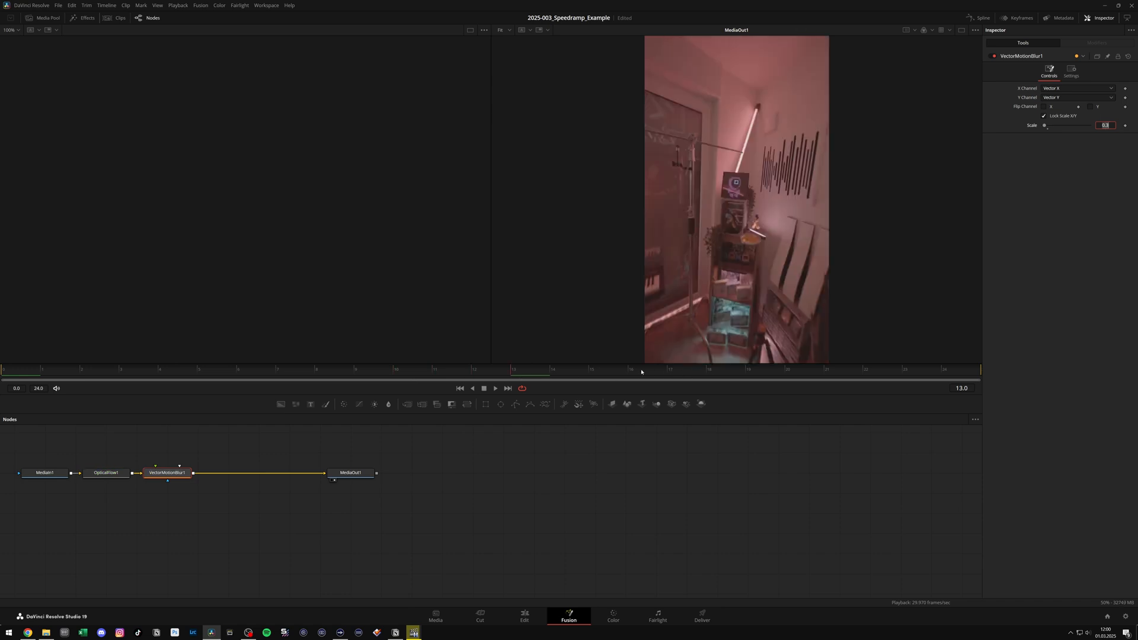
pyautogui.click(134, 371)
pyautogui.click(526, 616)
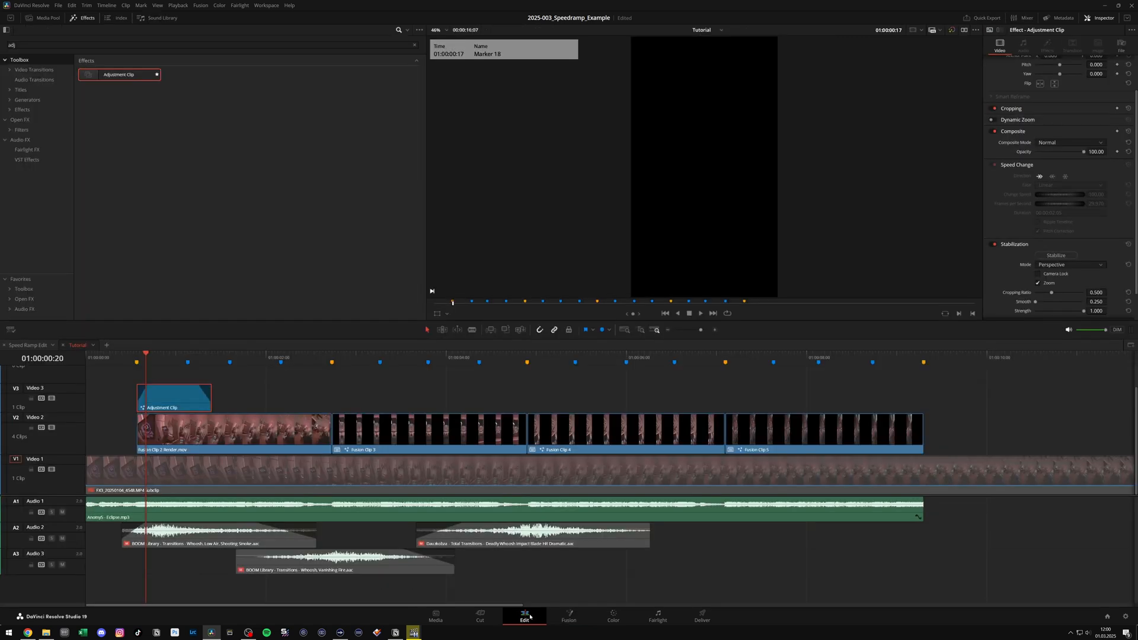
# Step: Disable the adjustment clip and play on to place the playhead at 01:00:02:02, where the next fast section begins
pyautogui.click(169, 397)
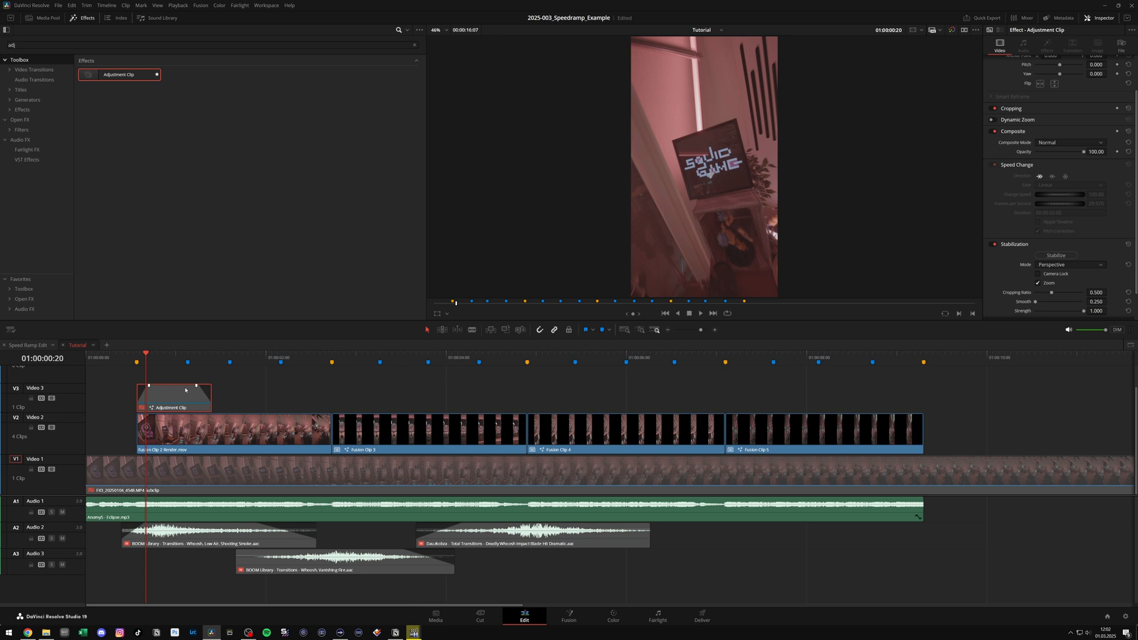
pyautogui.click(217, 356)
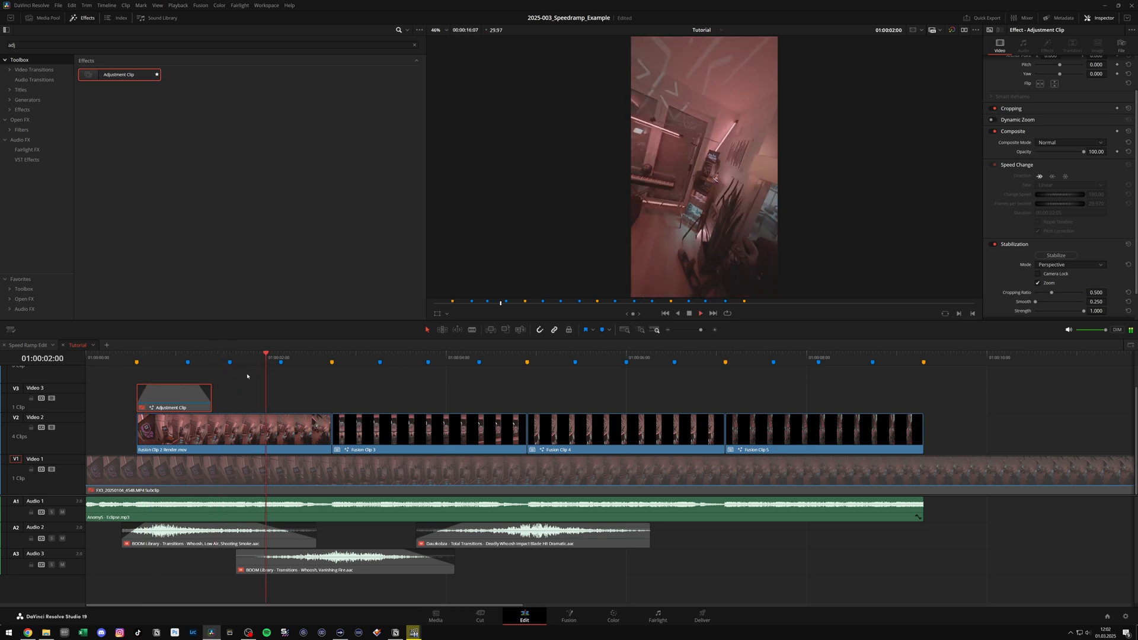
pyautogui.press('space')
pyautogui.click(273, 358)
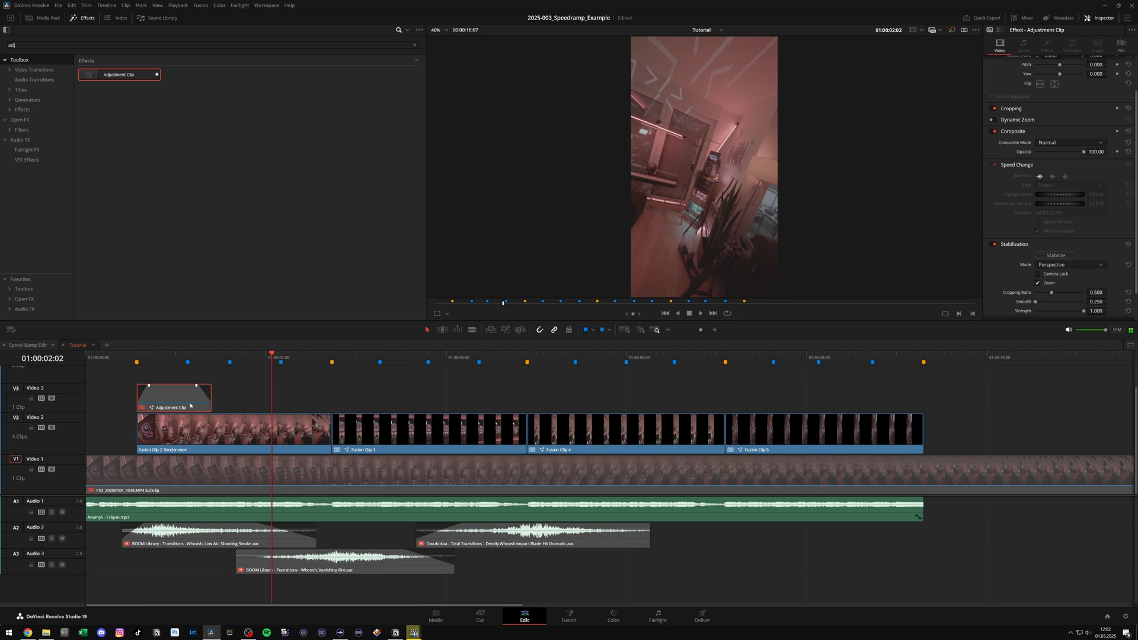
# Step: Copy the adjustment clip onto Video 3 from 01:00:02:02 to the second orange marker and enable both adjustment clips
pyautogui.moveTo(192, 407); pyautogui.dragTo(331, 398)
pyautogui.click(308, 398)
pyautogui.press('d')
pyautogui.press('space')
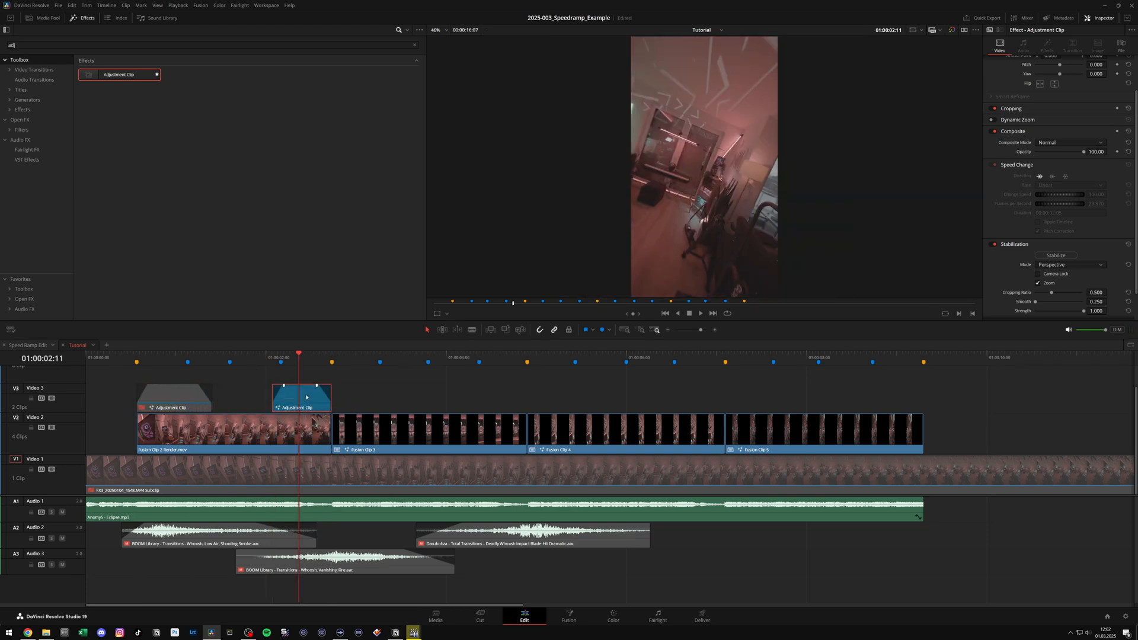
pyautogui.click(173, 401)
pyautogui.press('d')
# Step: Combine both adjustment clips and the rendered Fusion Clip 2 into a compound clip
pyautogui.moveTo(126, 395); pyautogui.dragTo(297, 440)
pyautogui.hotkey('alt', 'c')
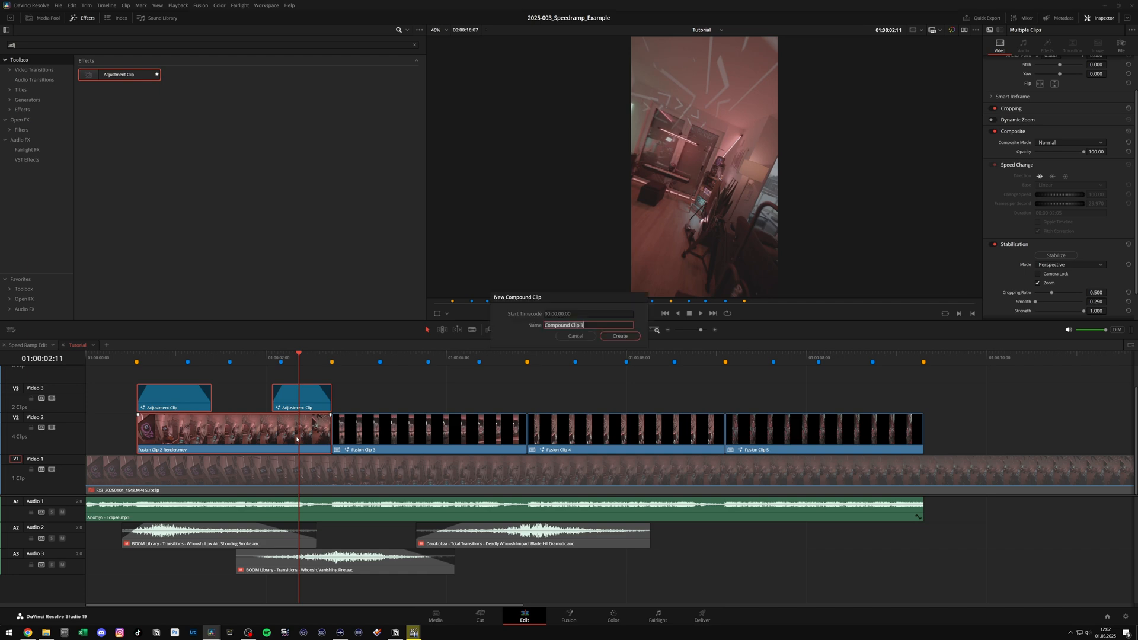
pyautogui.click(620, 336)
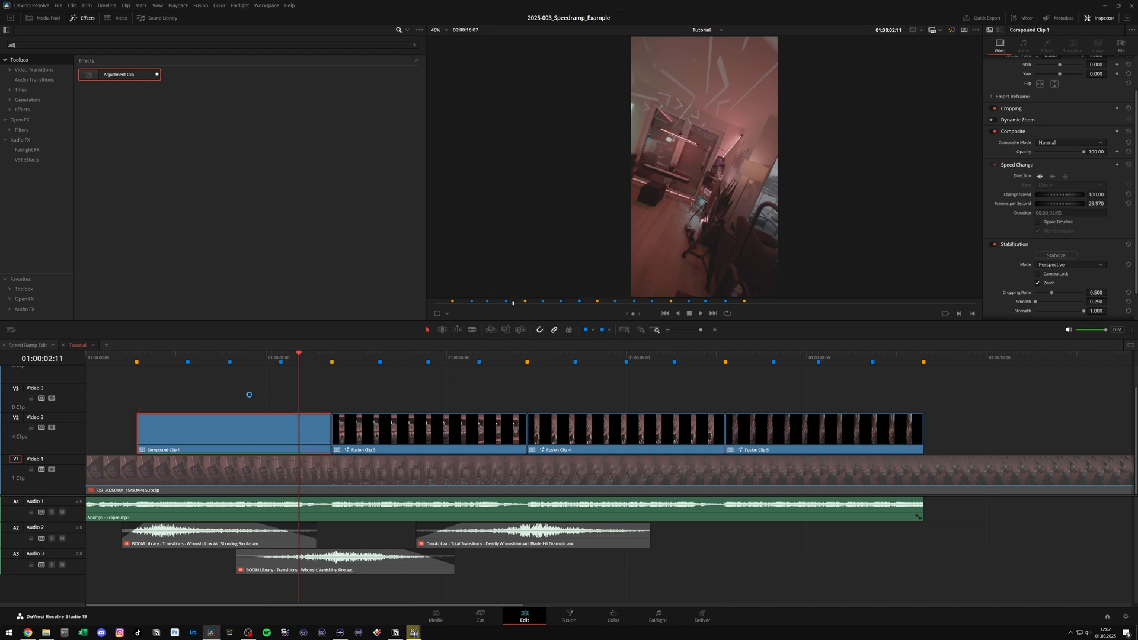
# Step: Render the compound clip in place as QuickTime with the H.264 codec
pyautogui.rightClick(239, 436)
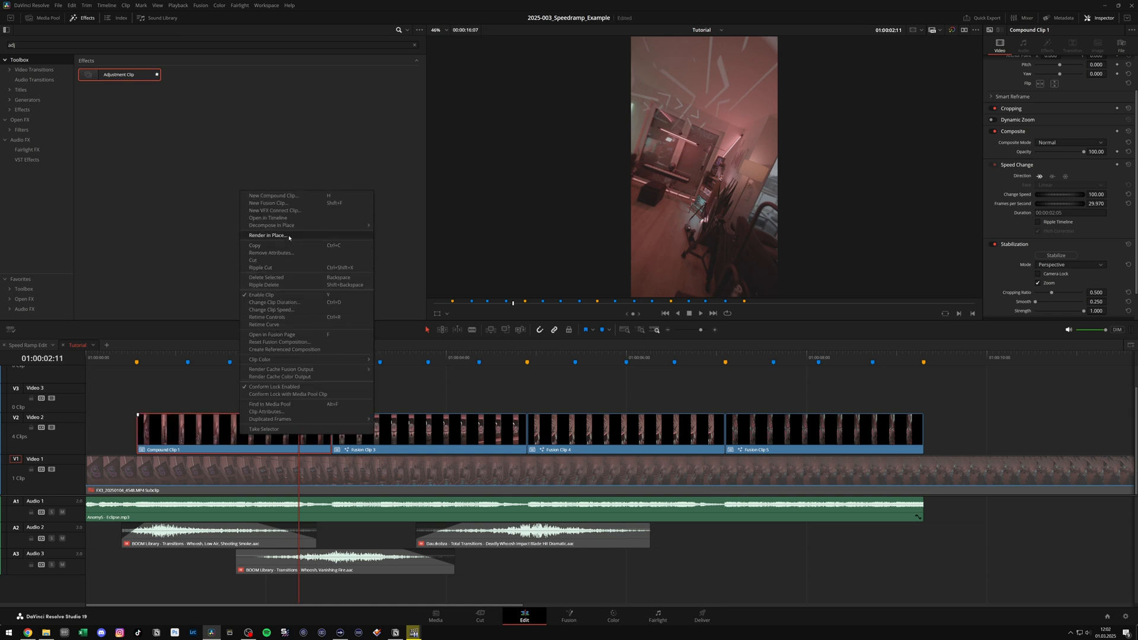
pyautogui.click(268, 235)
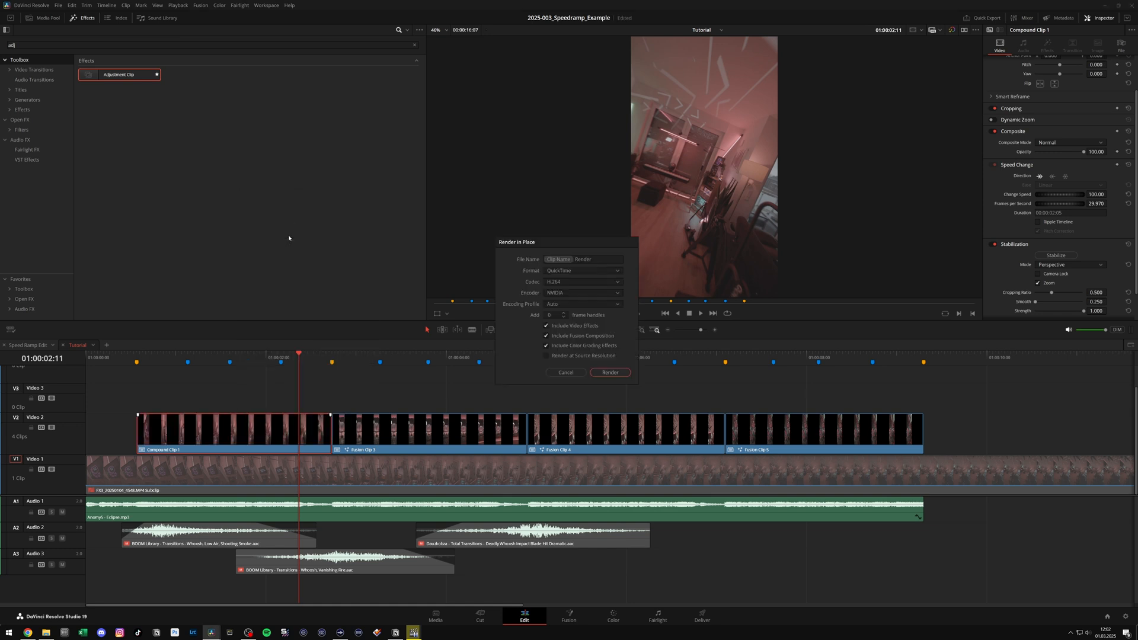
pyautogui.click(610, 373)
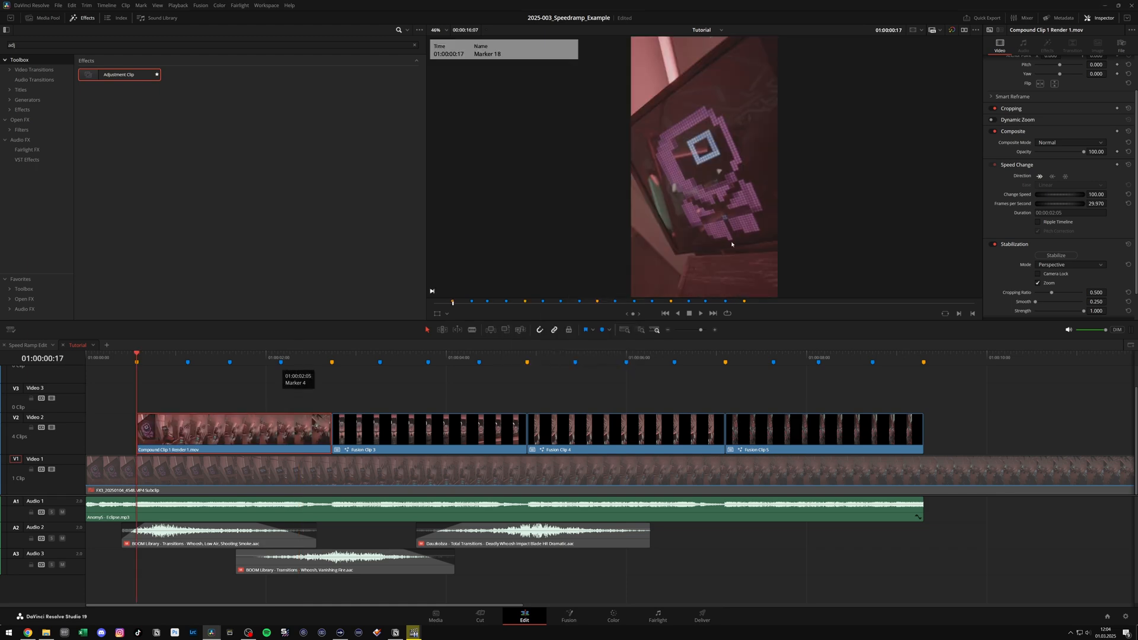
# Step: Review the rendered compound clip with its motion blur, including in full screen, and select Fusion Clip 3
pyautogui.press('space')
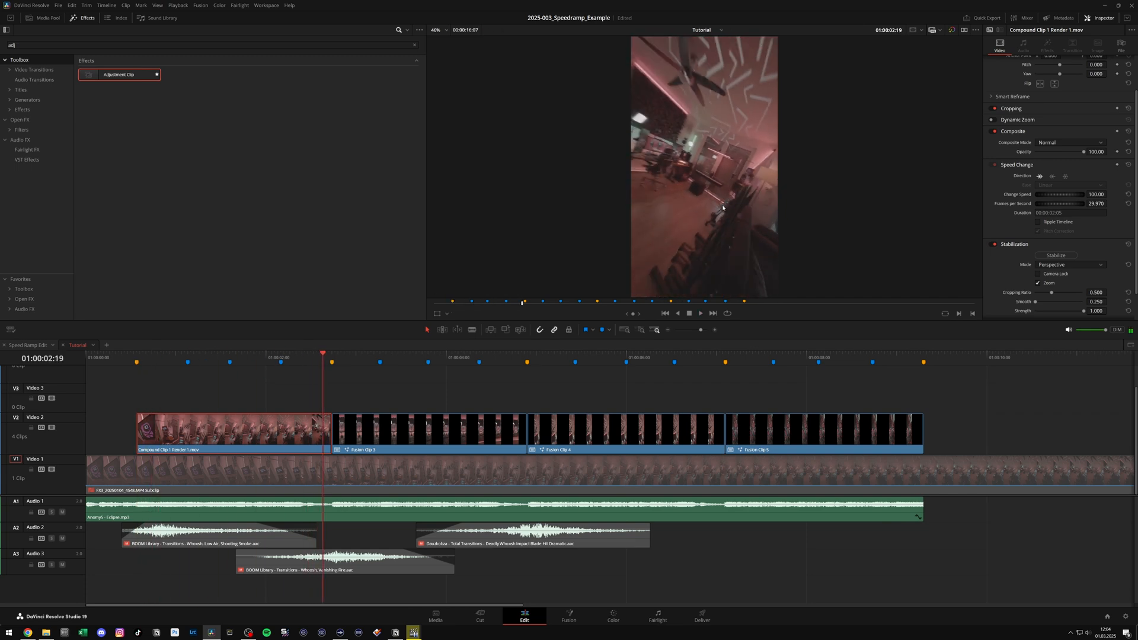
pyautogui.hotkey('ctrl', 'f')
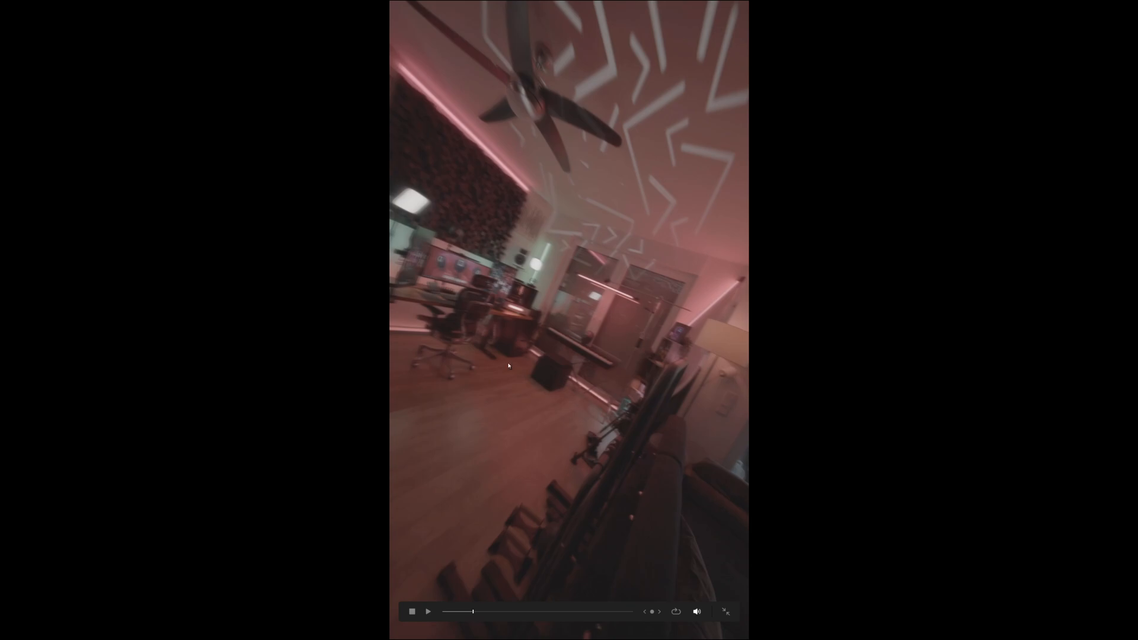
pyautogui.moveTo(428, 357); pyautogui.dragTo(434, 357)
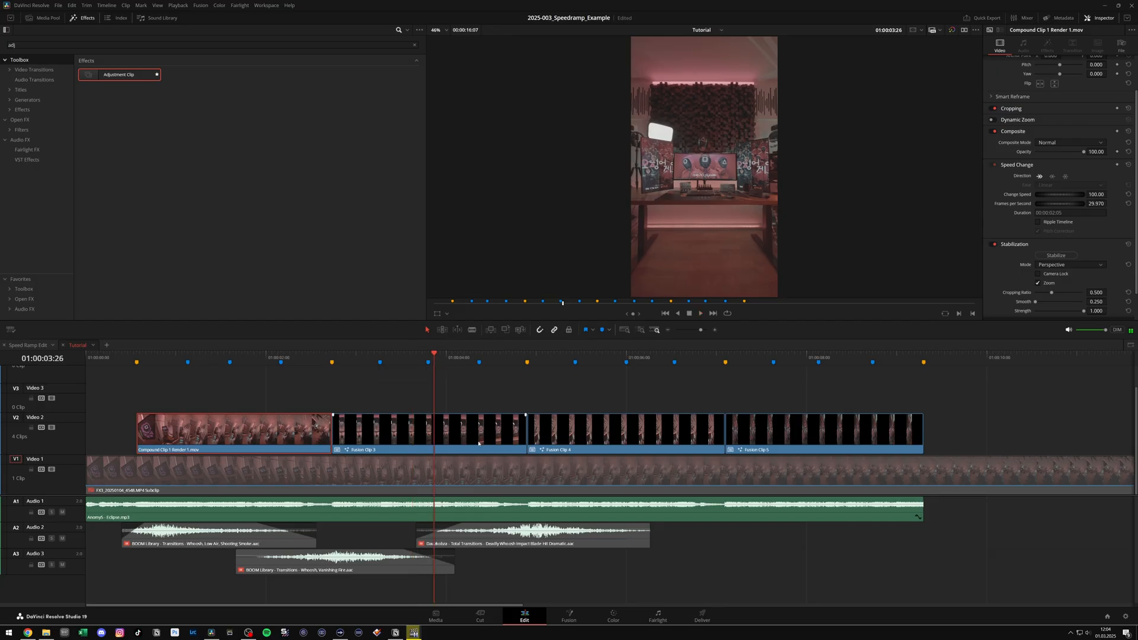
pyautogui.click(461, 445)
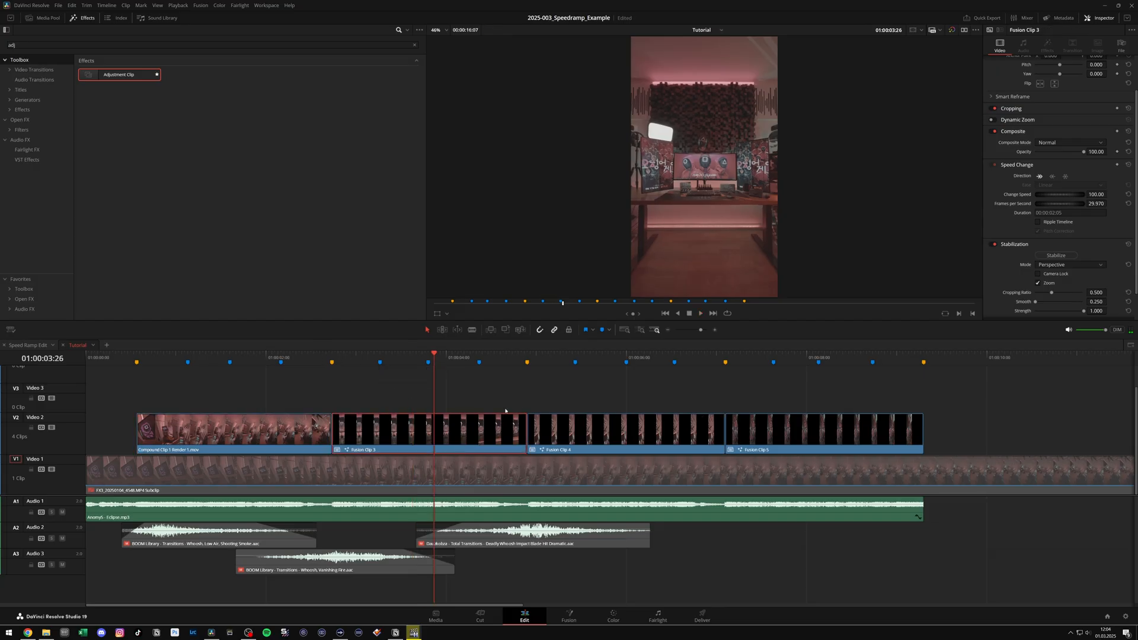